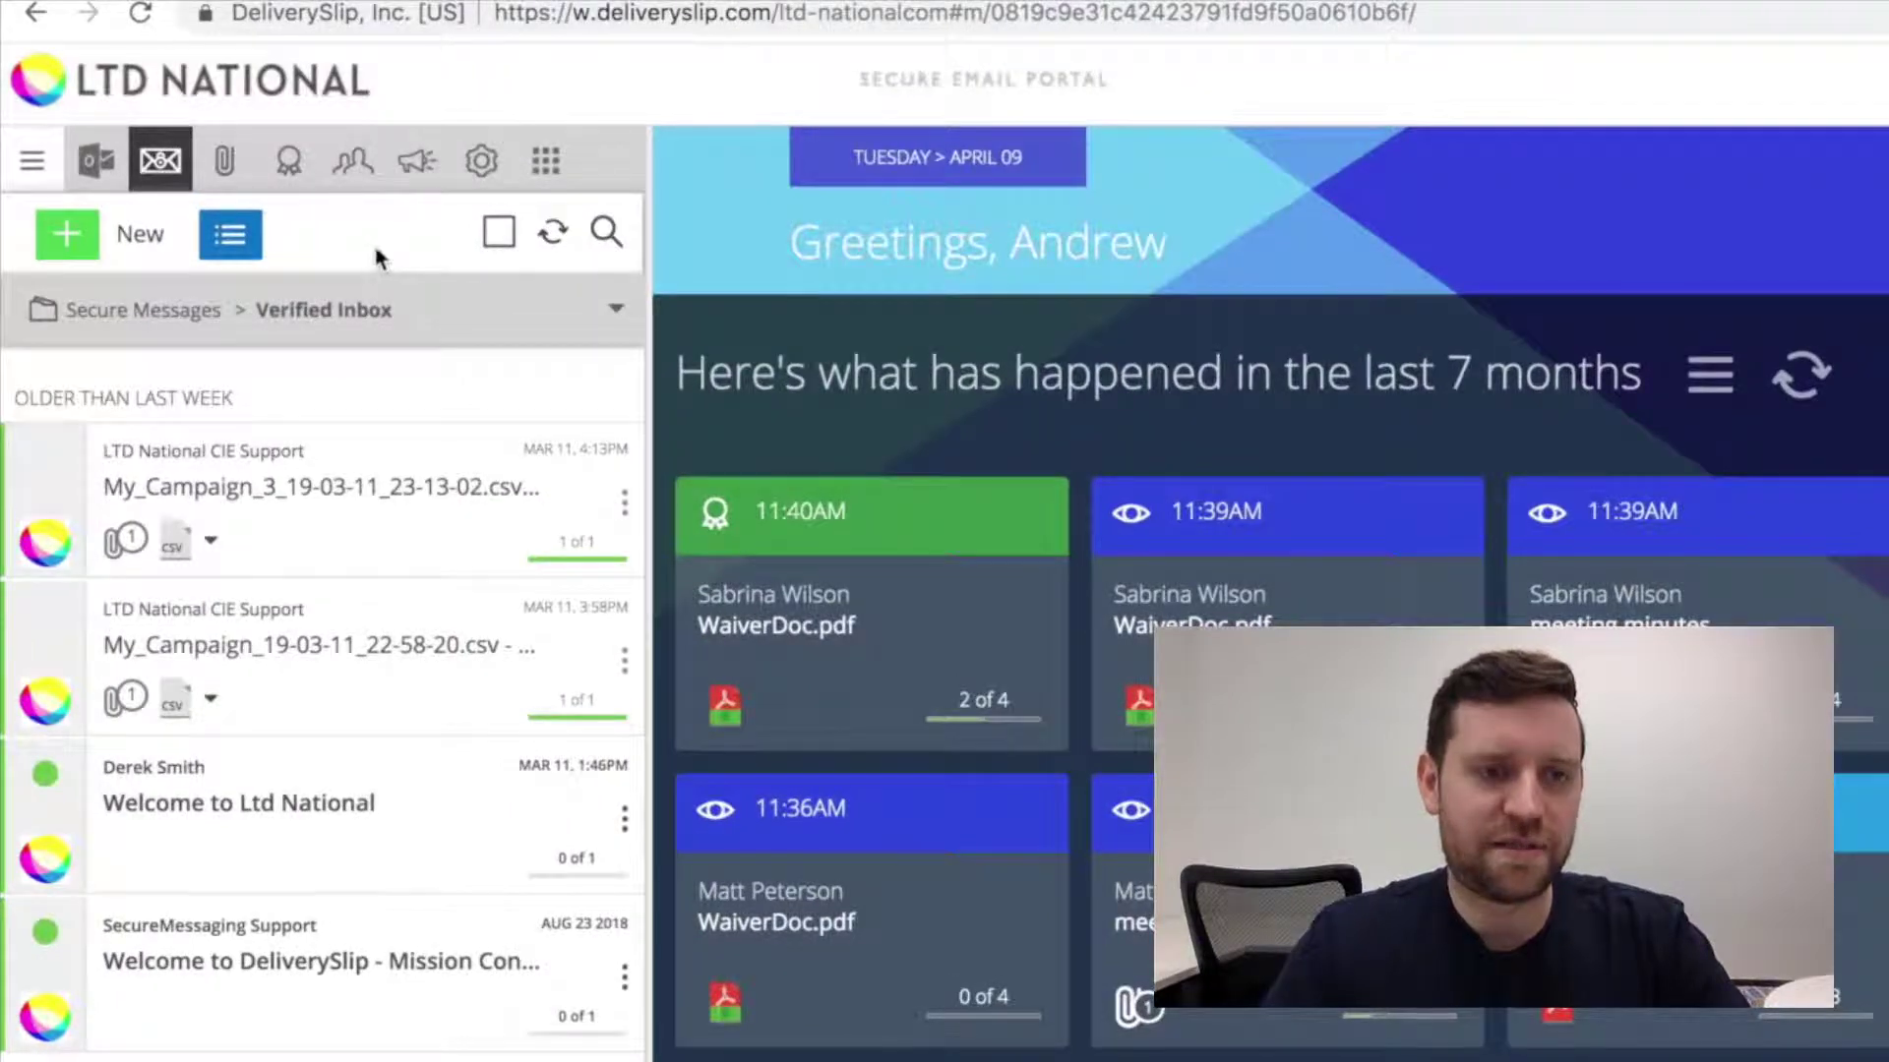
Start a new secure message from the + New item-type list.
{"action": "left_click", "coordinate": [115, 233]}
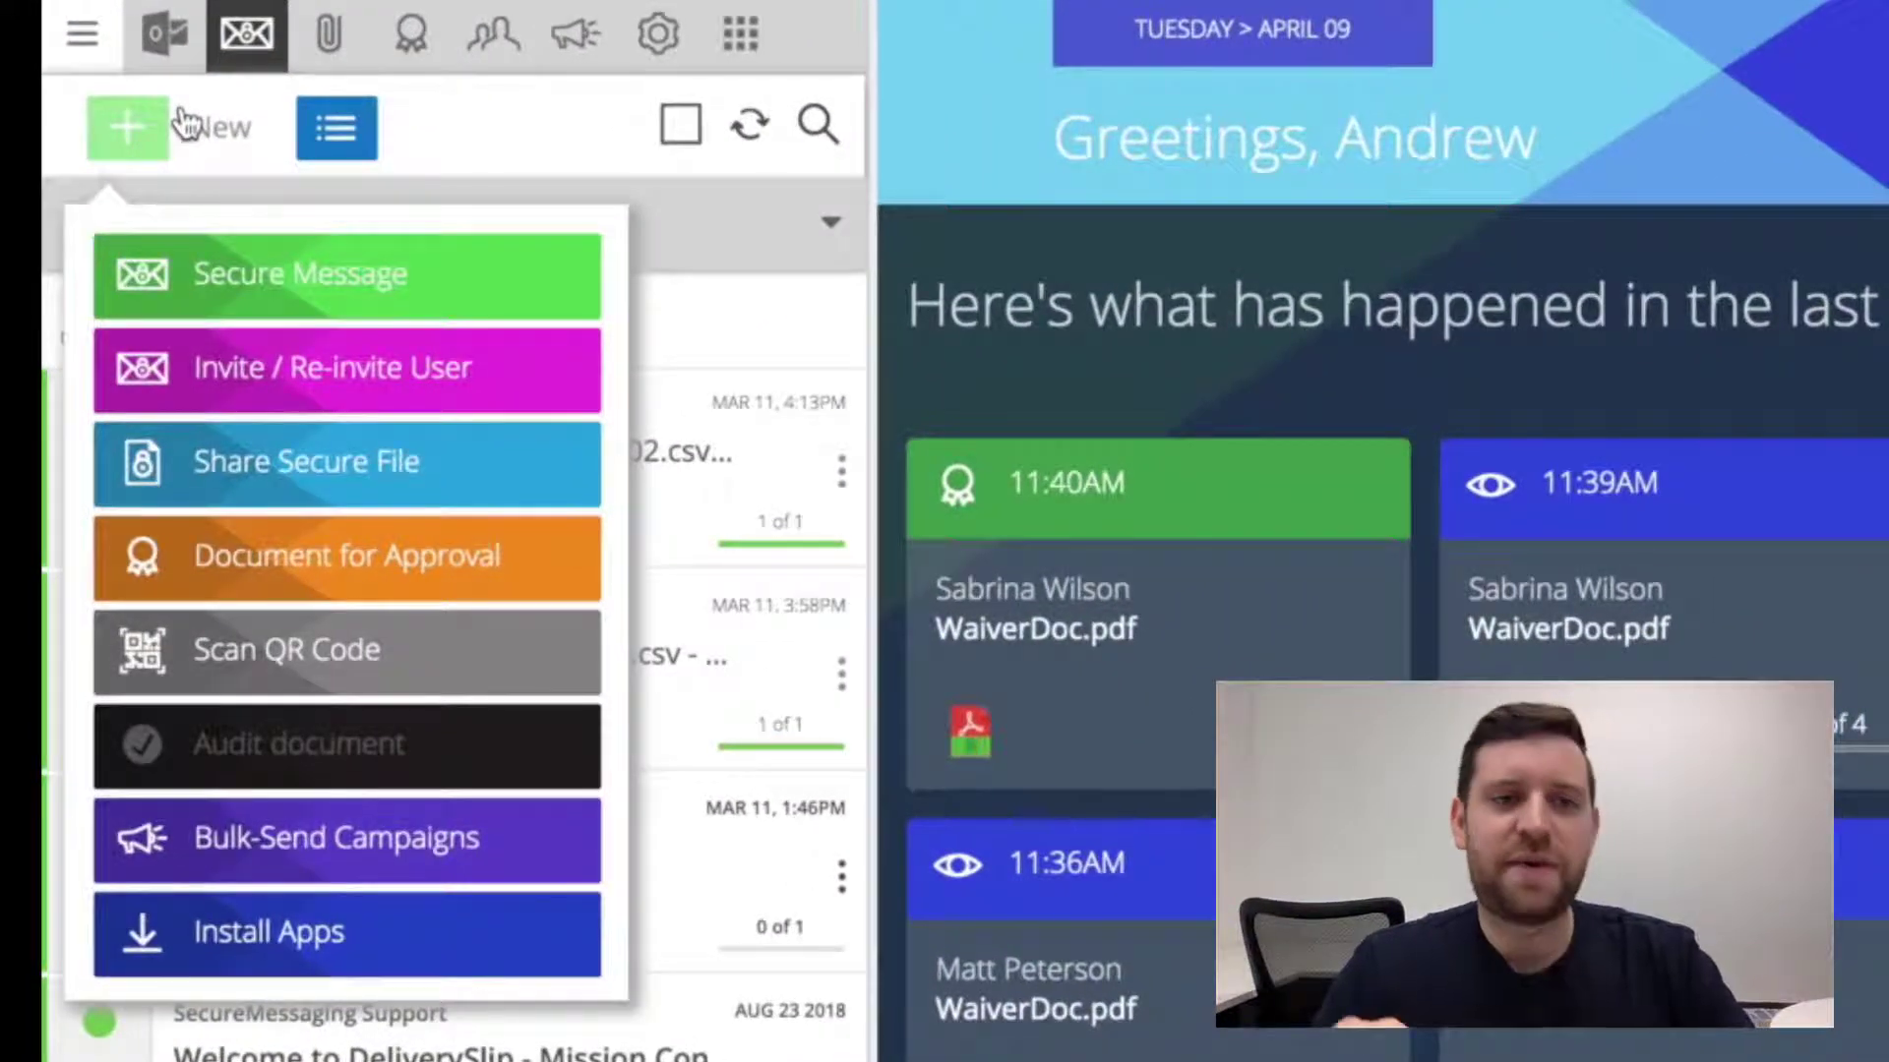
{"action": "mouse_move", "coordinate": [346, 463]}
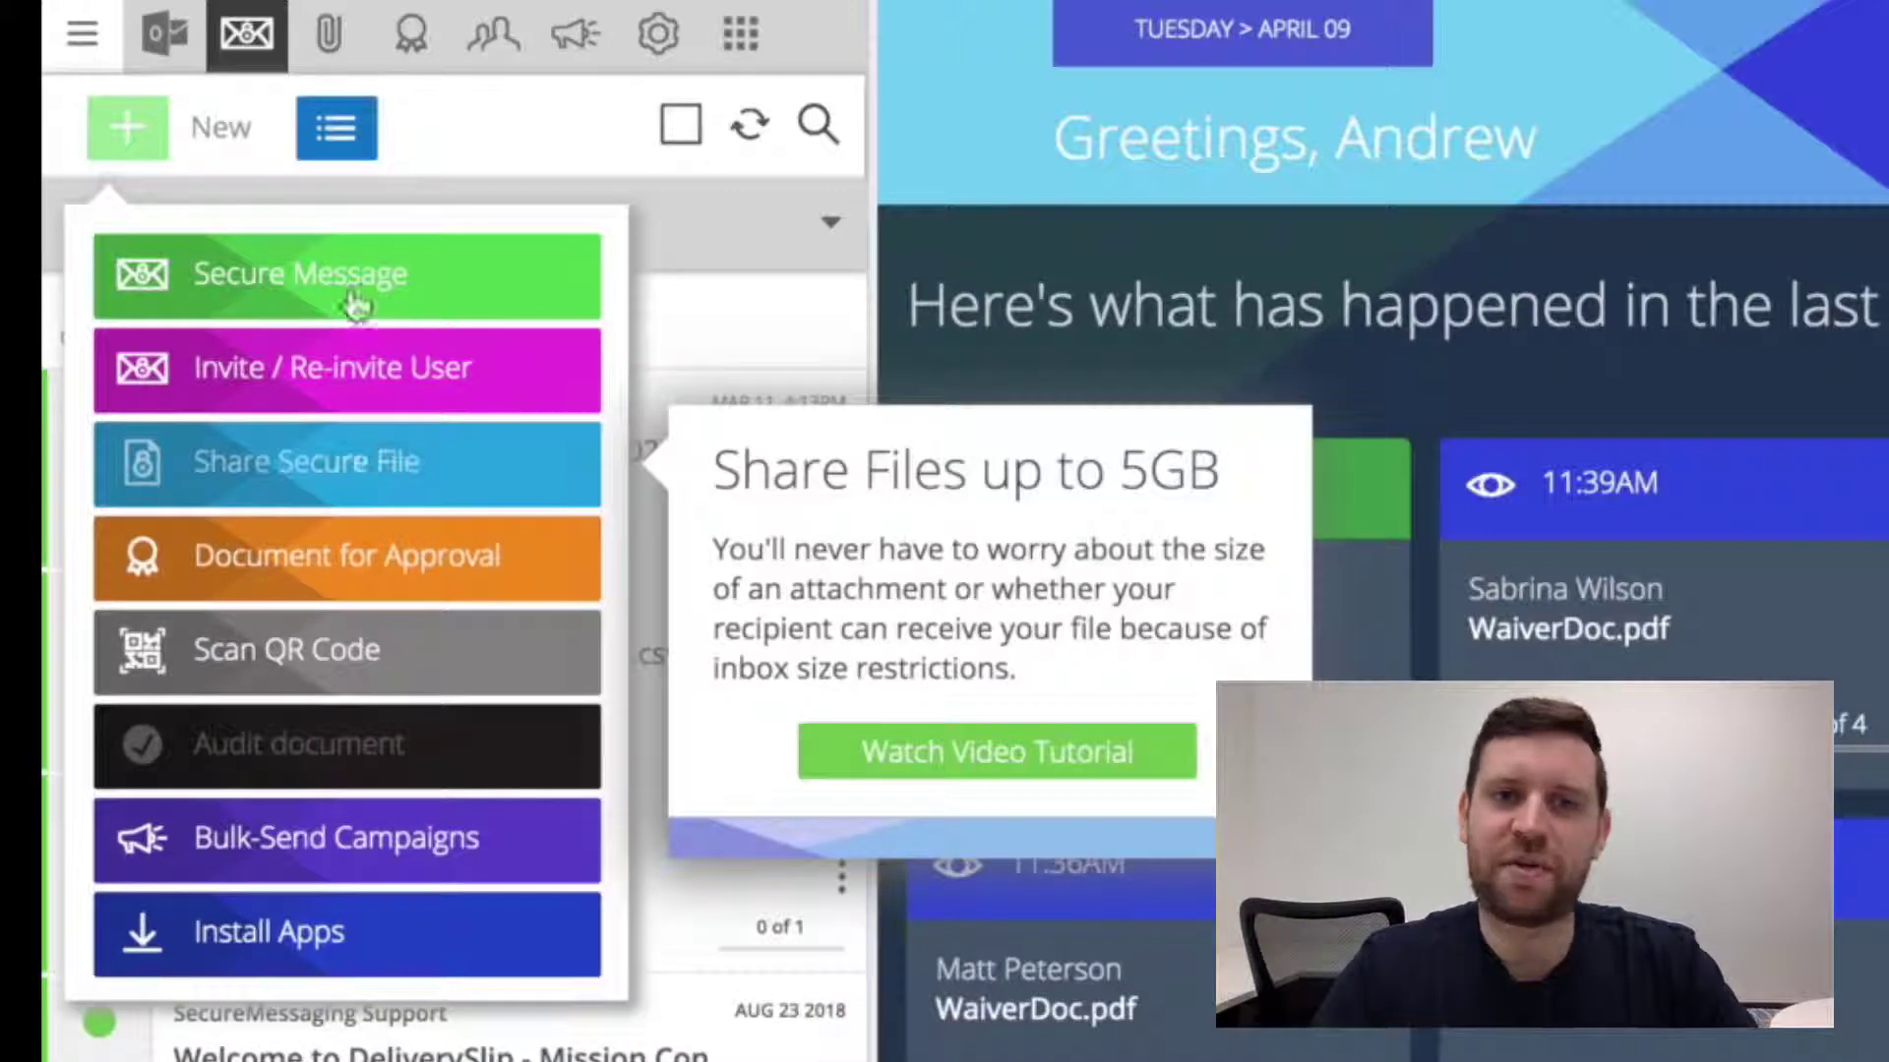
{"action": "left_click", "coordinate": [145, 158]}
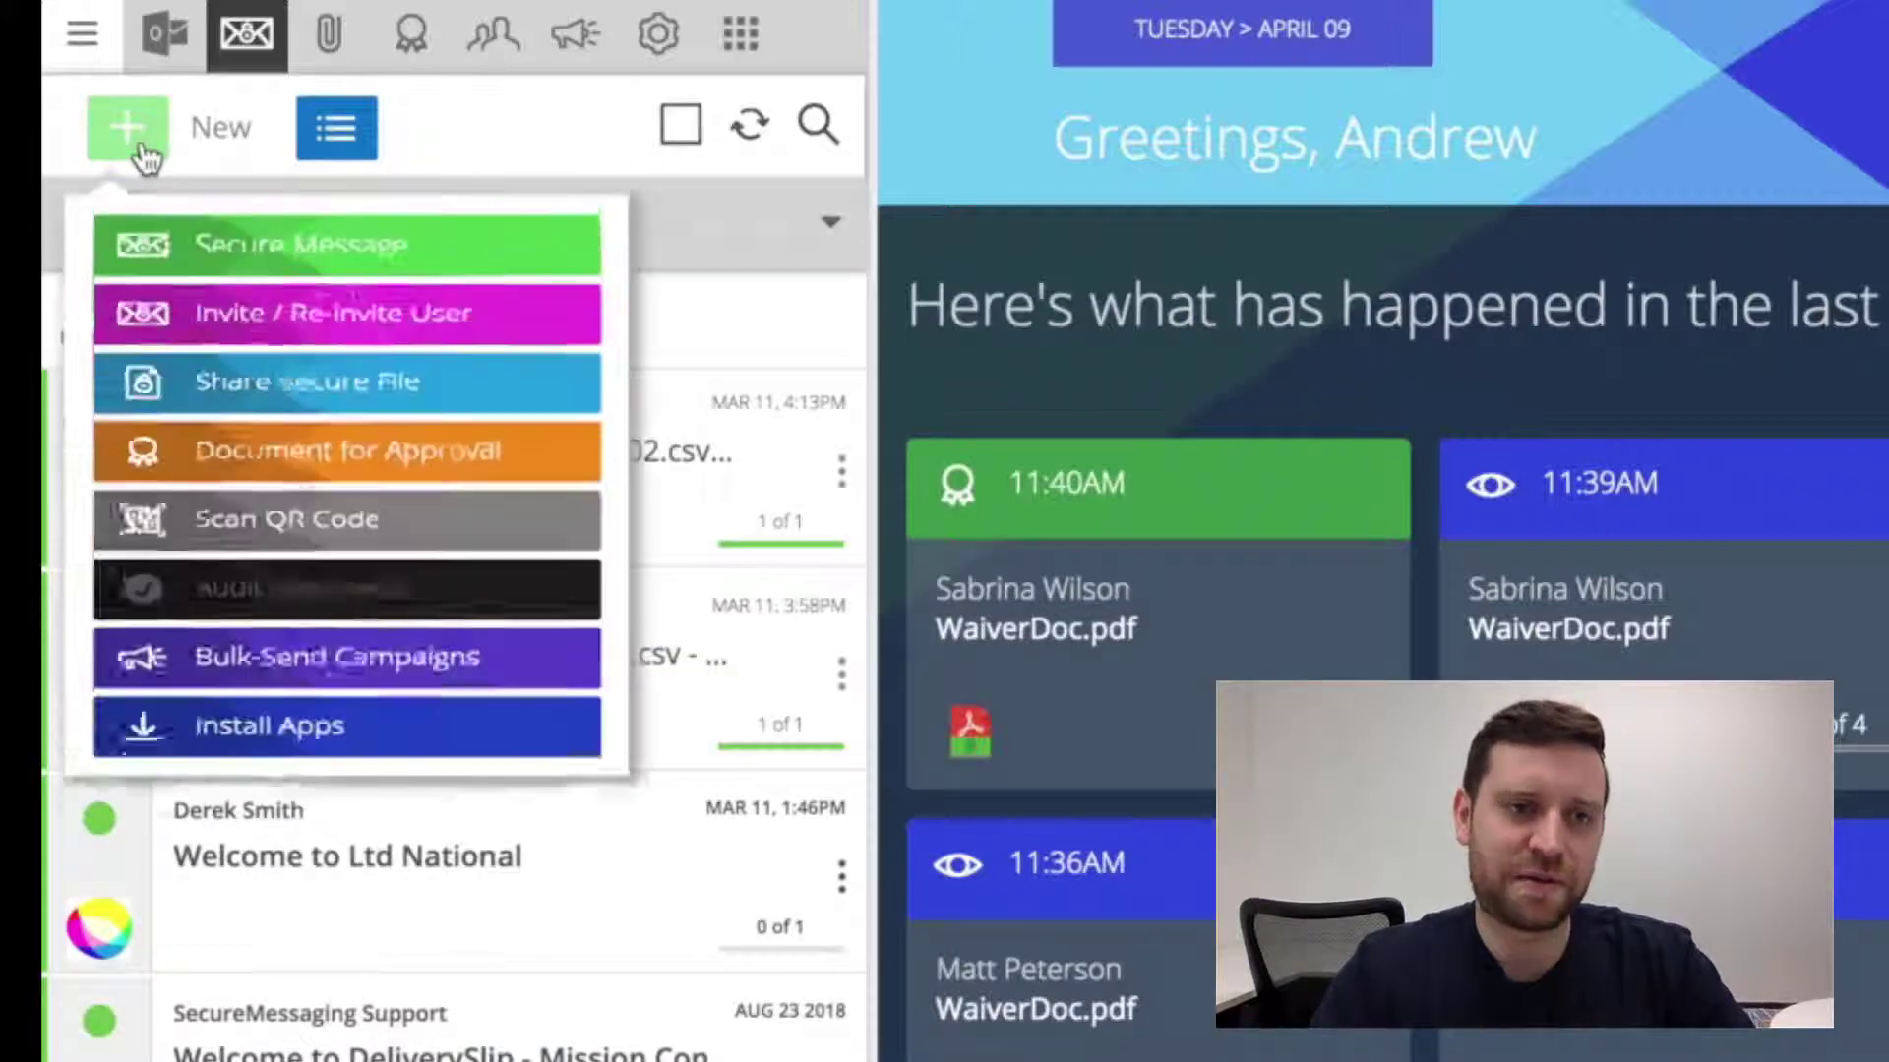
{"action": "left_click", "coordinate": [247, 277]}
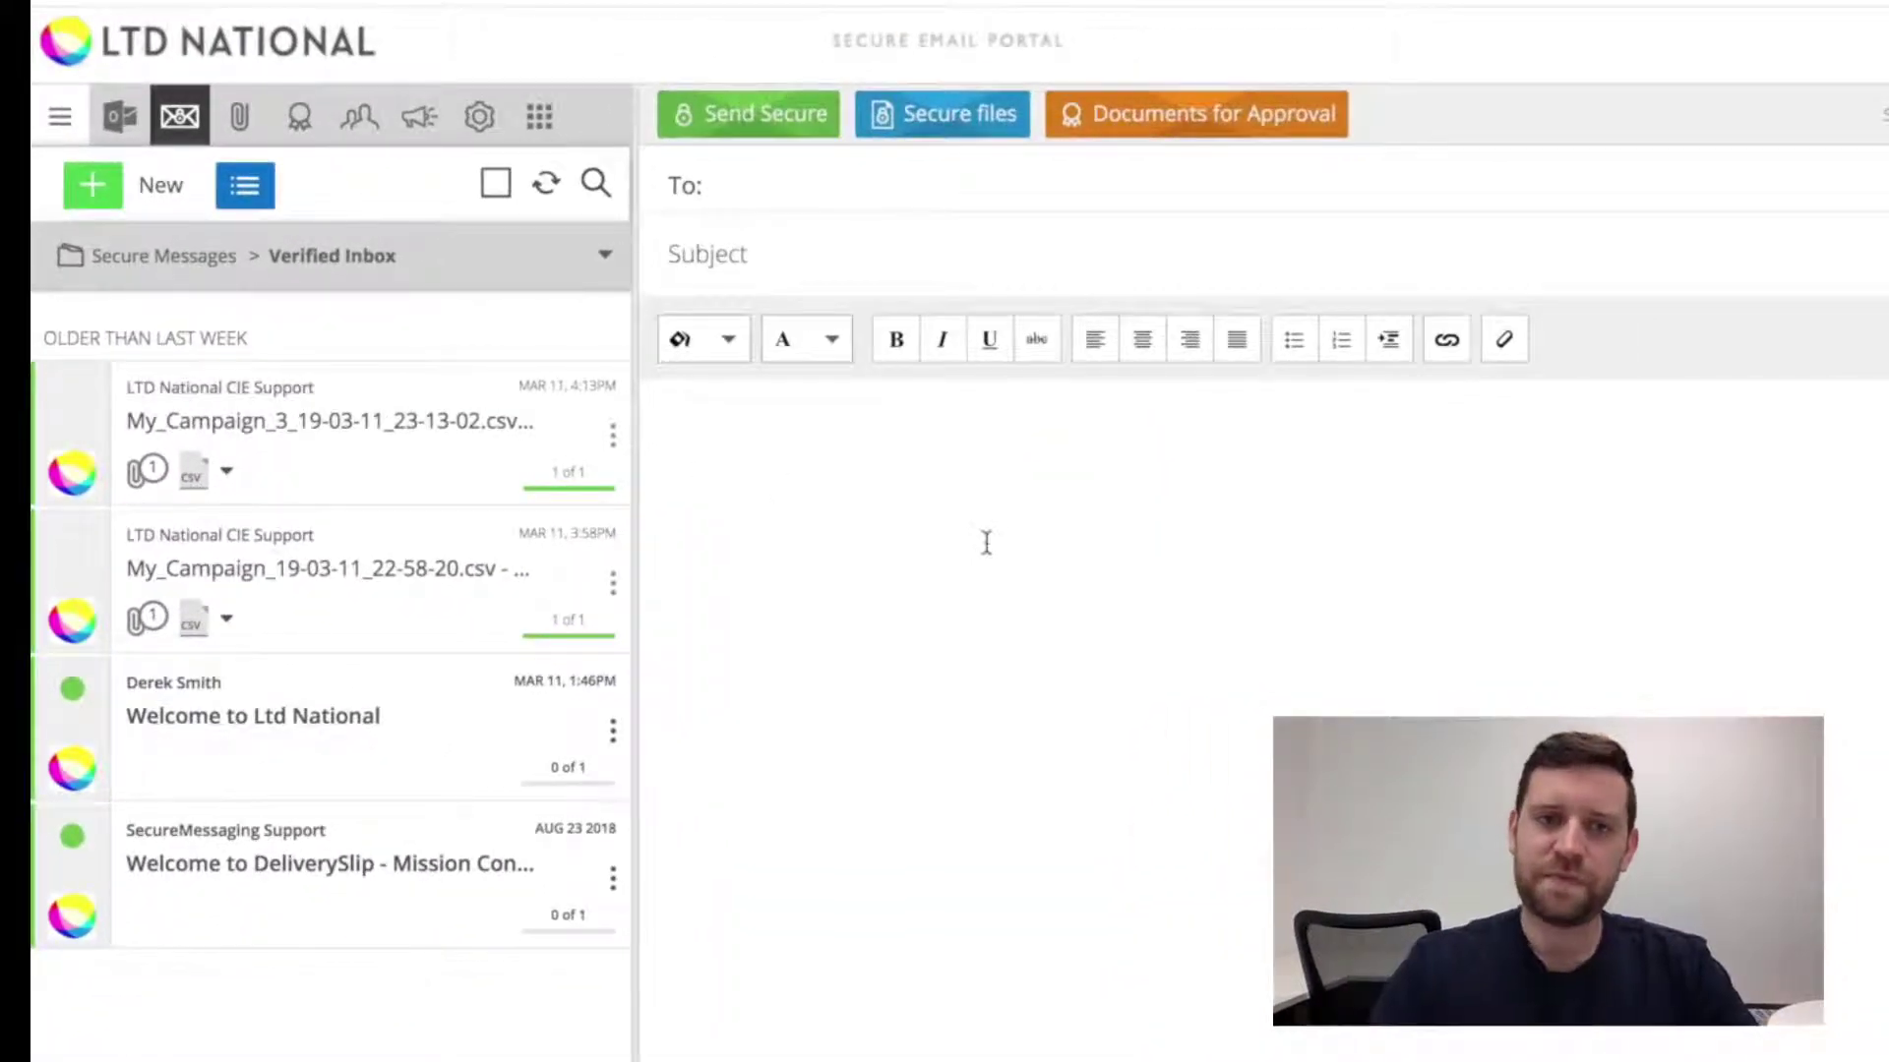
{"action": "left_click", "coordinate": [768, 177]}
{"action": "type", "text": "mat"}
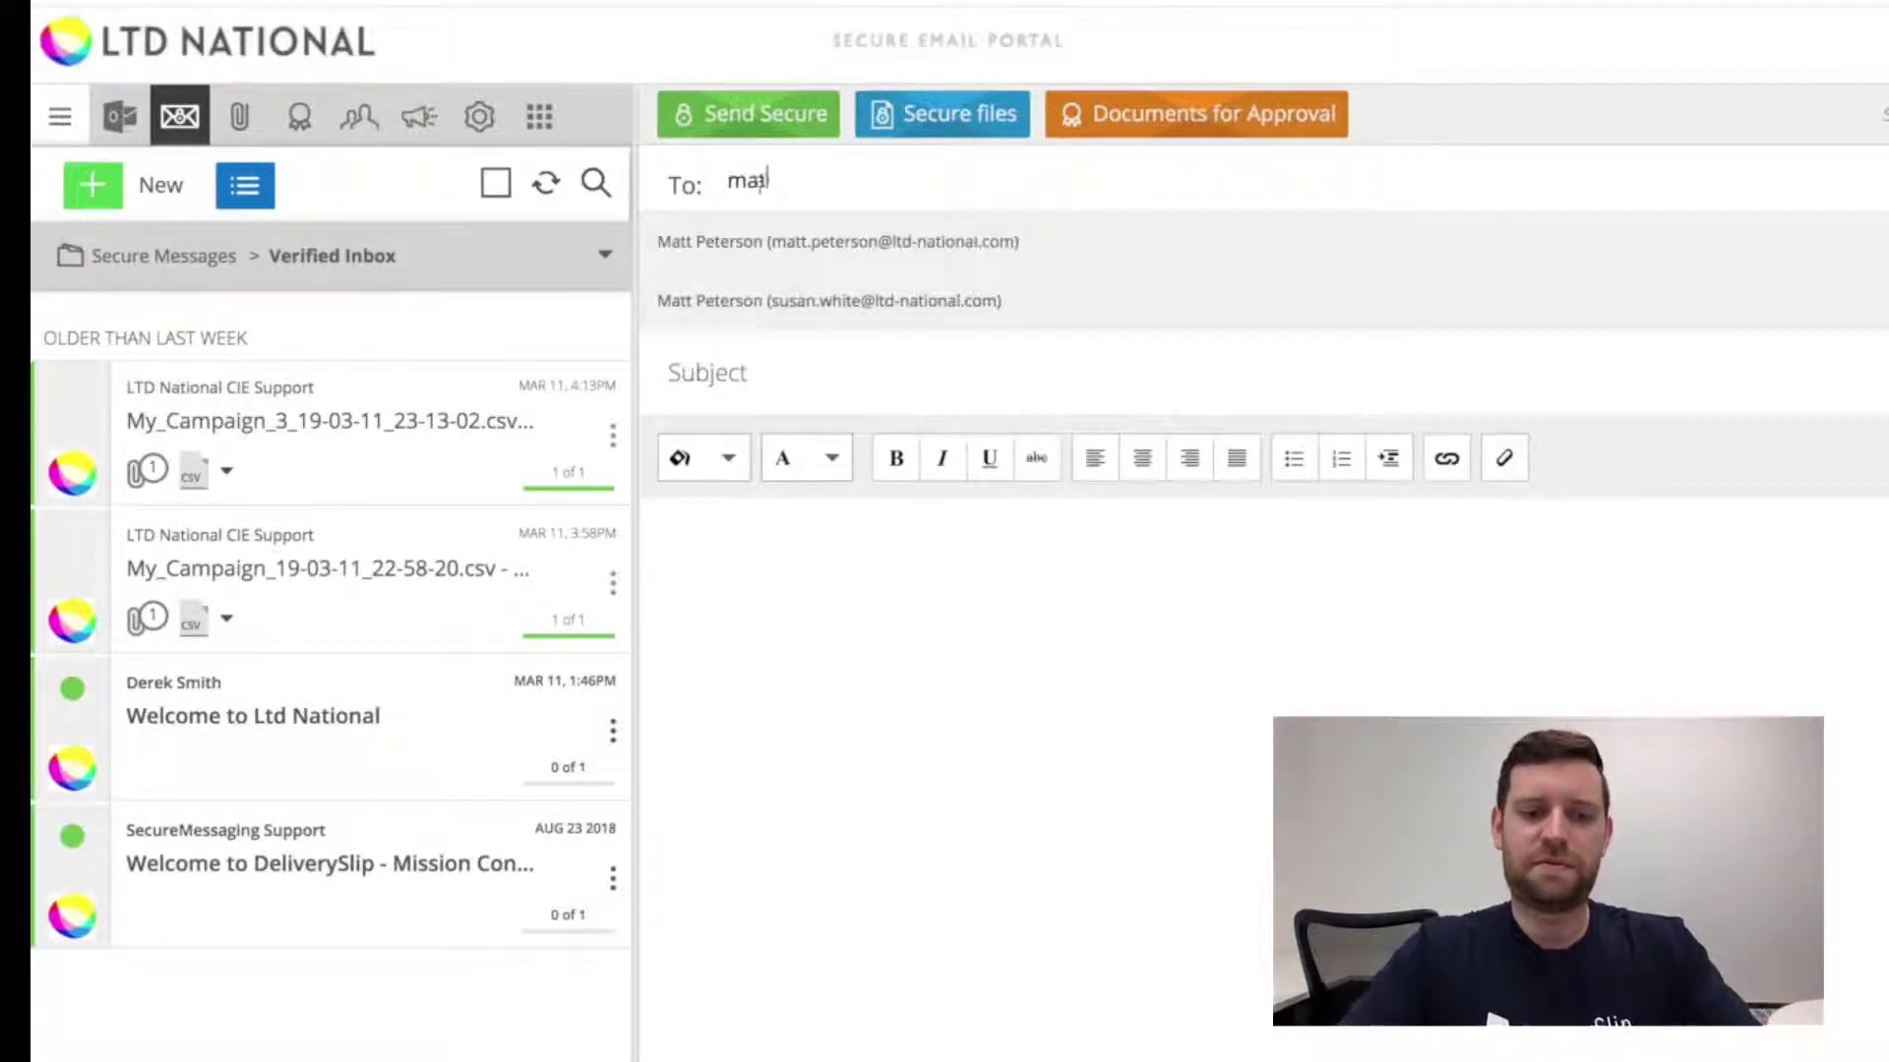
{"action": "key", "text": "Return"}
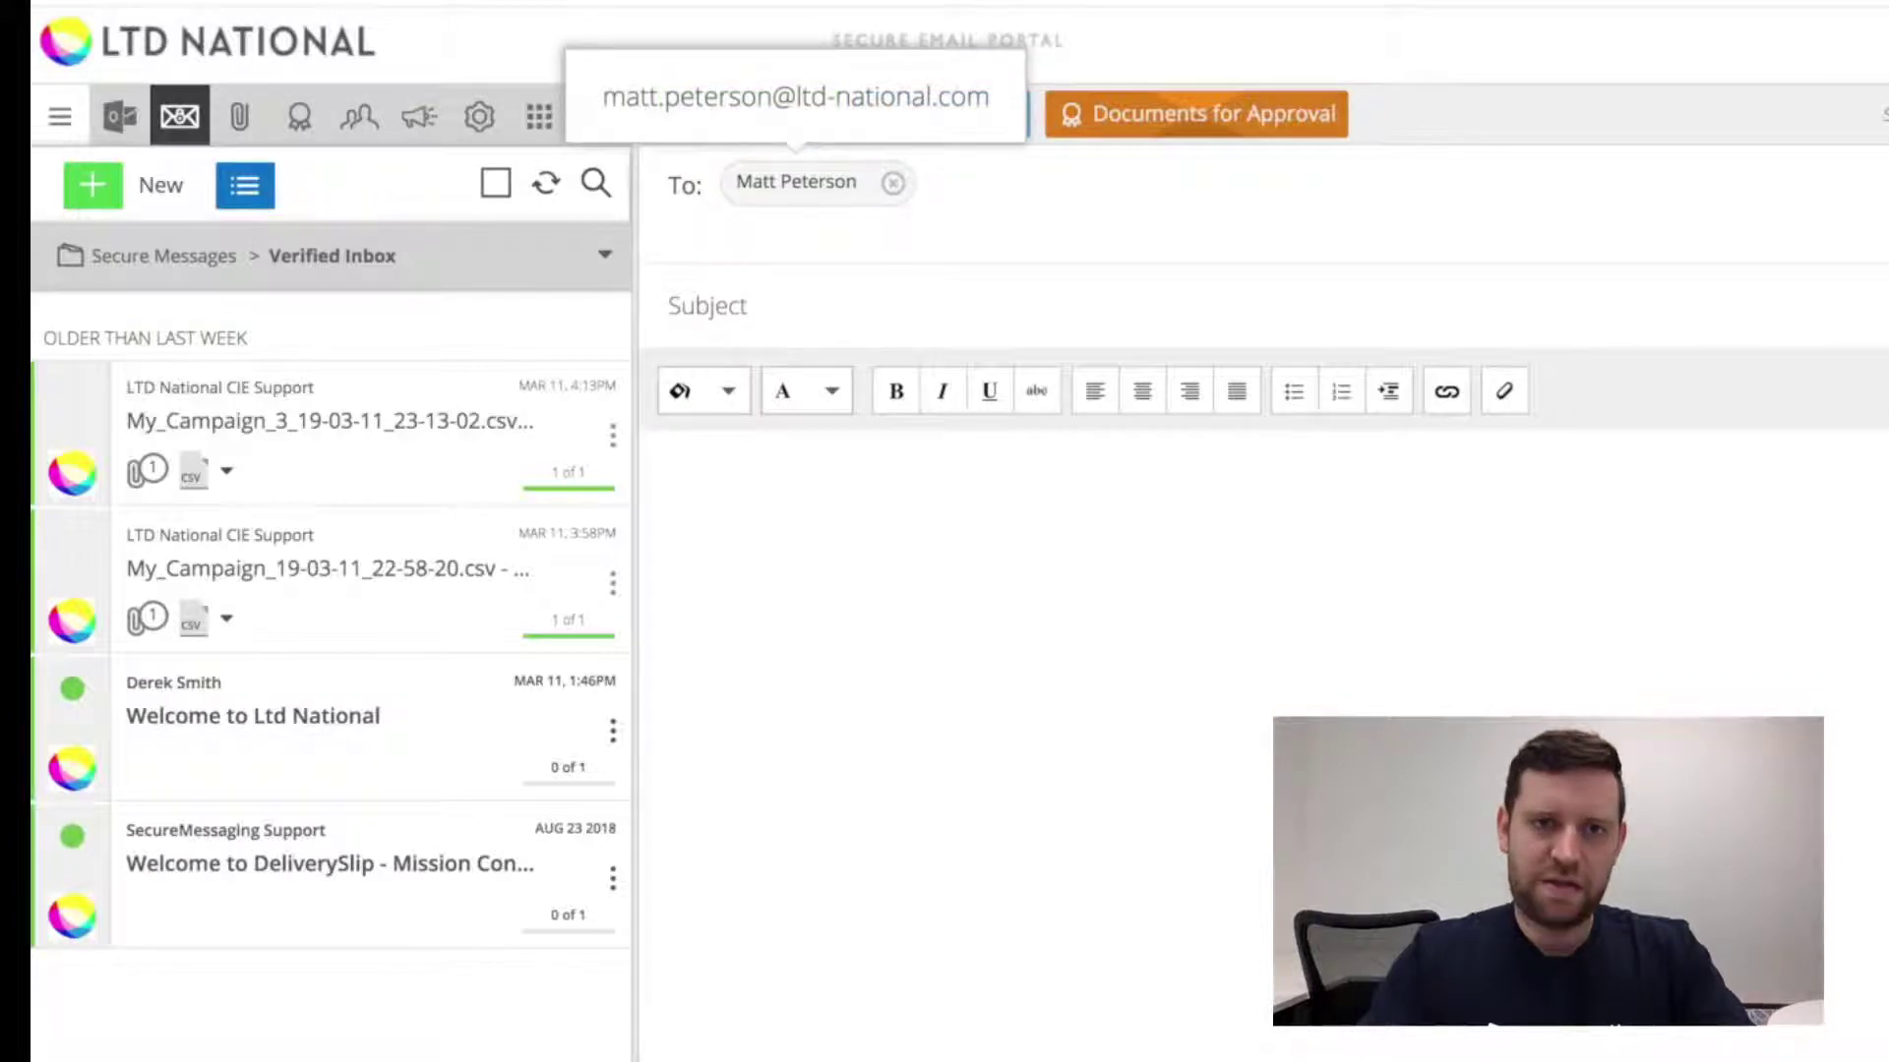
{"action": "type", "text": "sabri"}
{"action": "key", "text": "Return"}
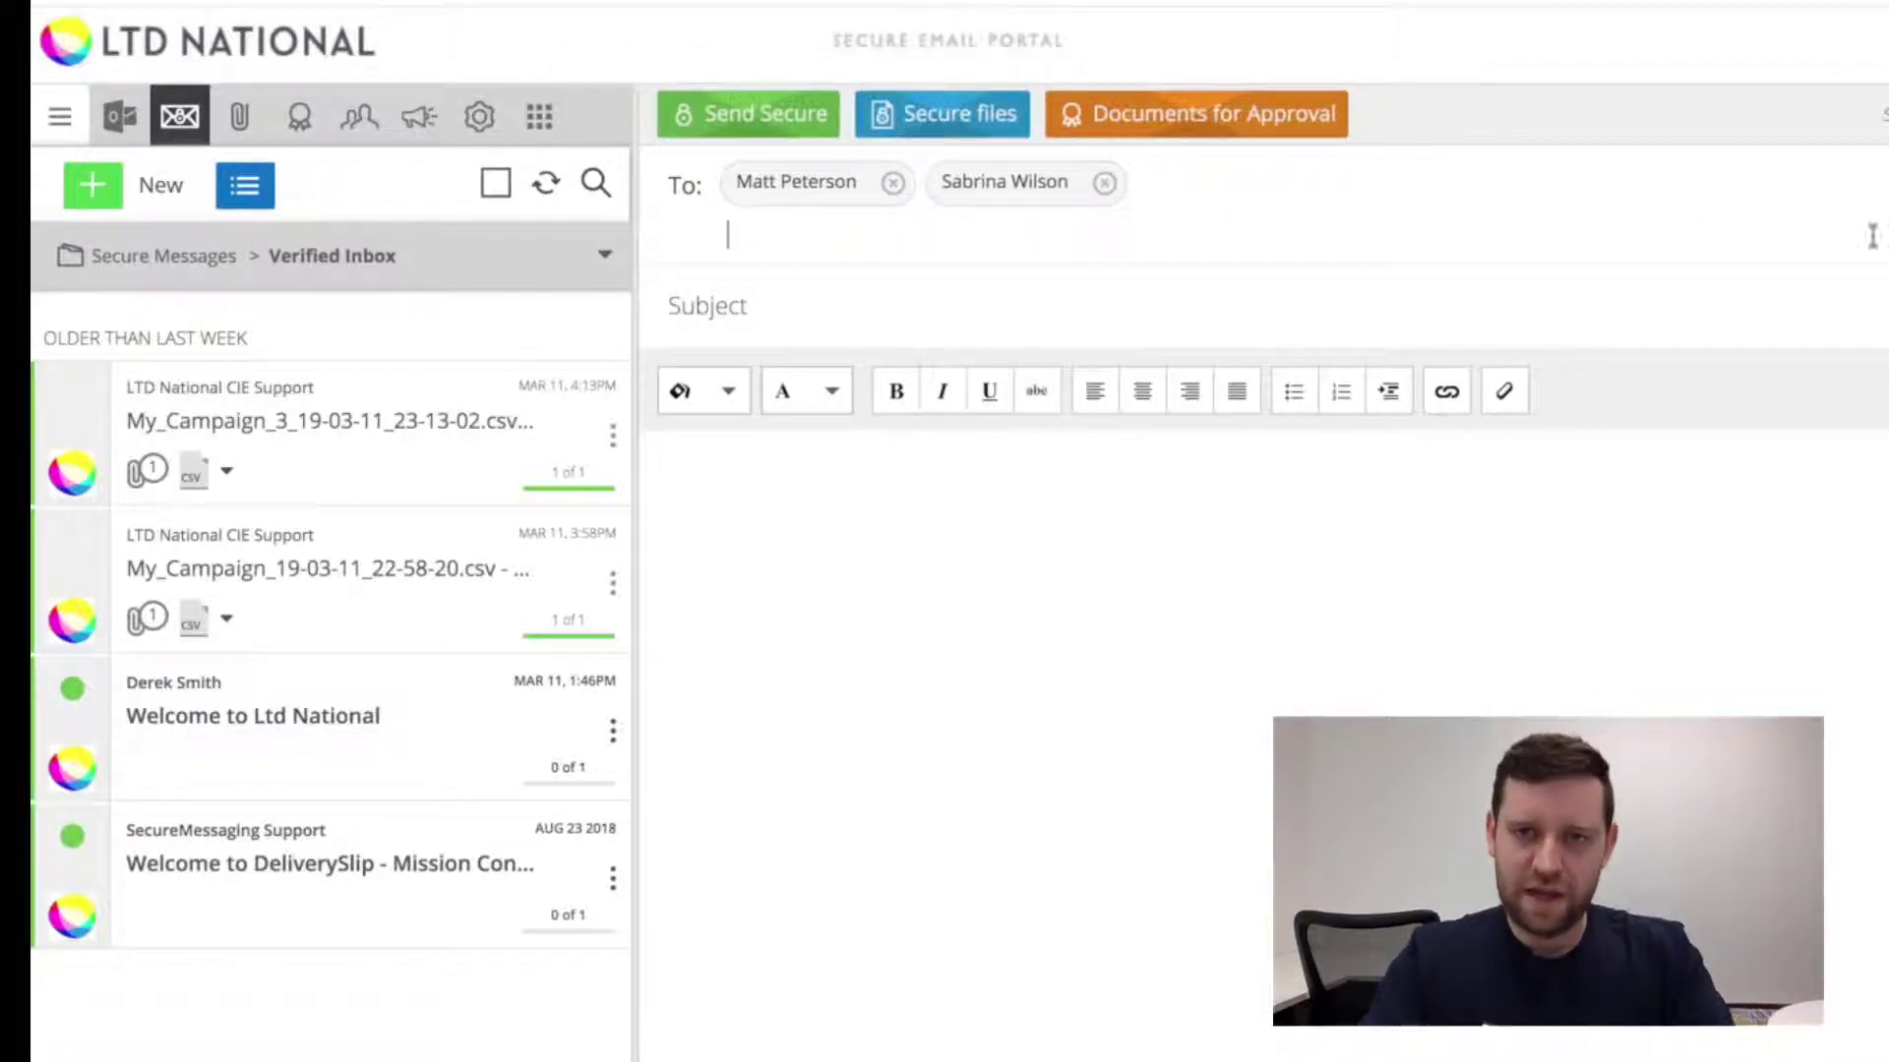
Add two suggested colleagues as Cc recipients.
{"action": "key", "text": "Tab"}
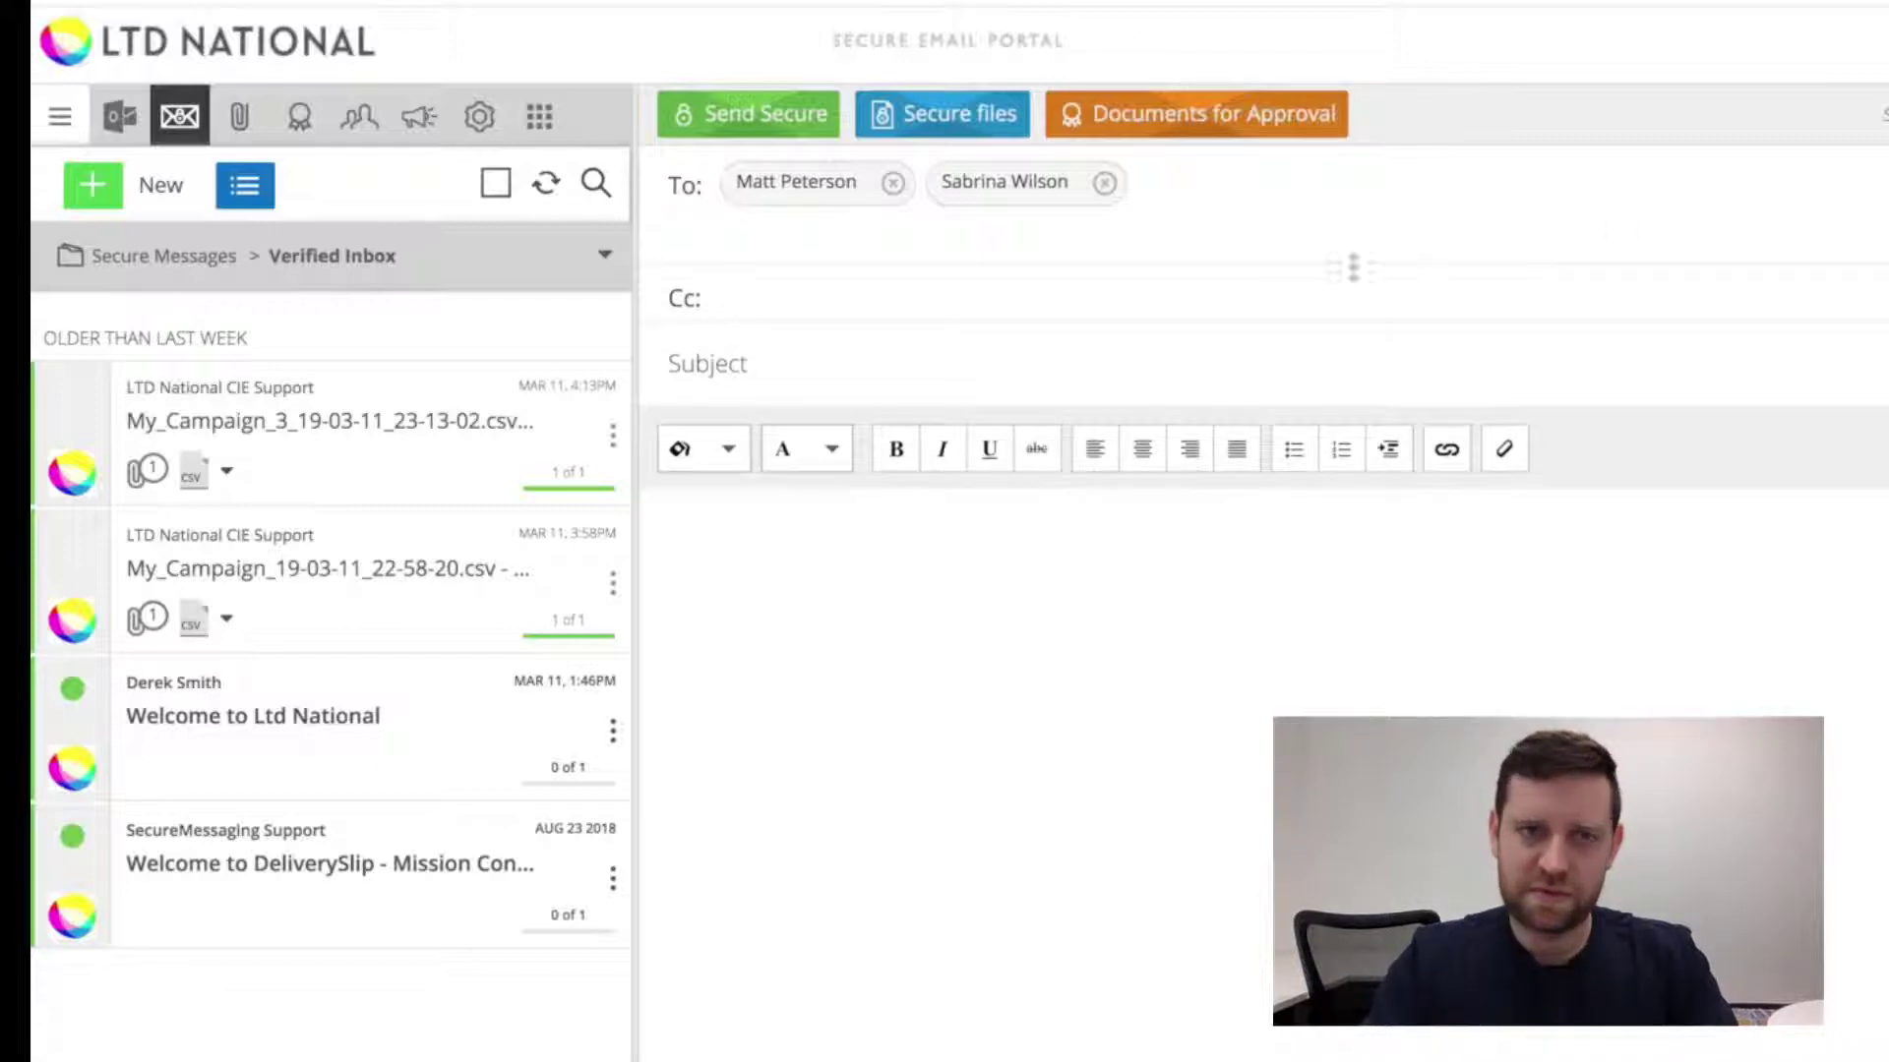
{"action": "type", "text": "der"}
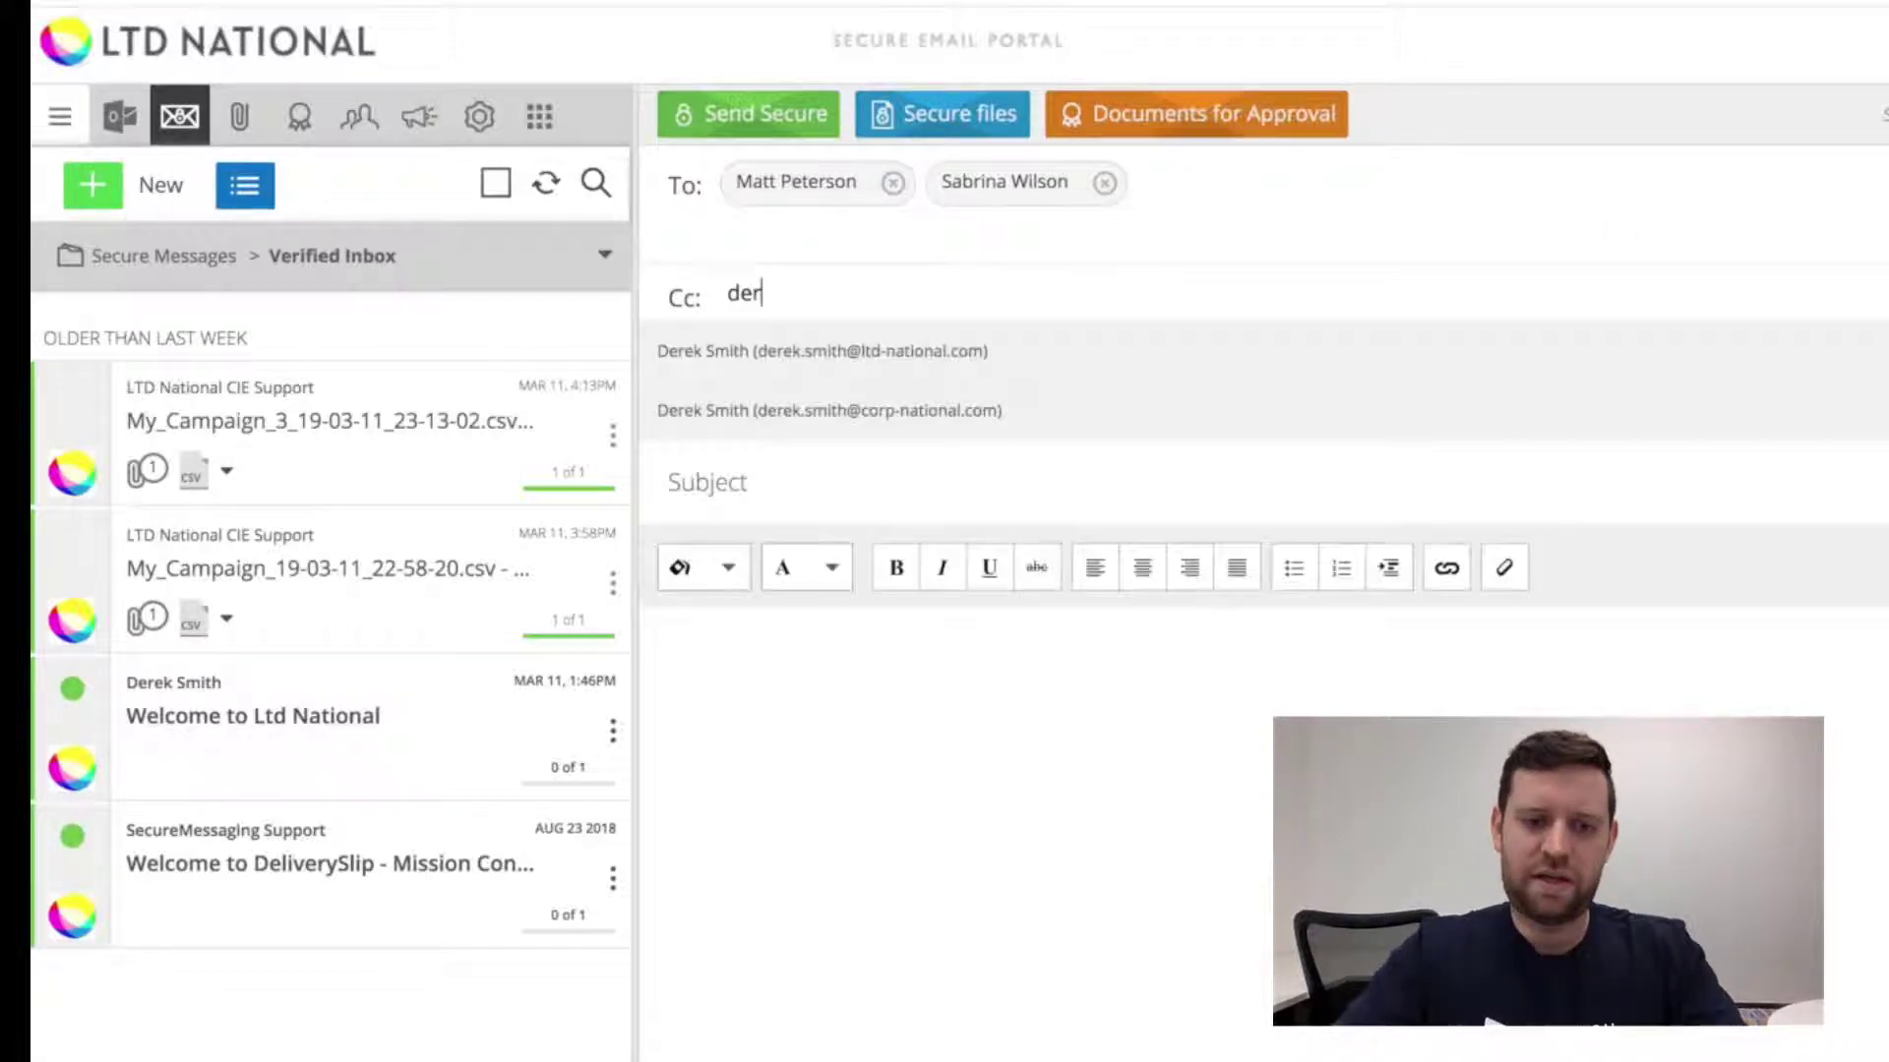
{"action": "left_click", "coordinate": [1077, 355]}
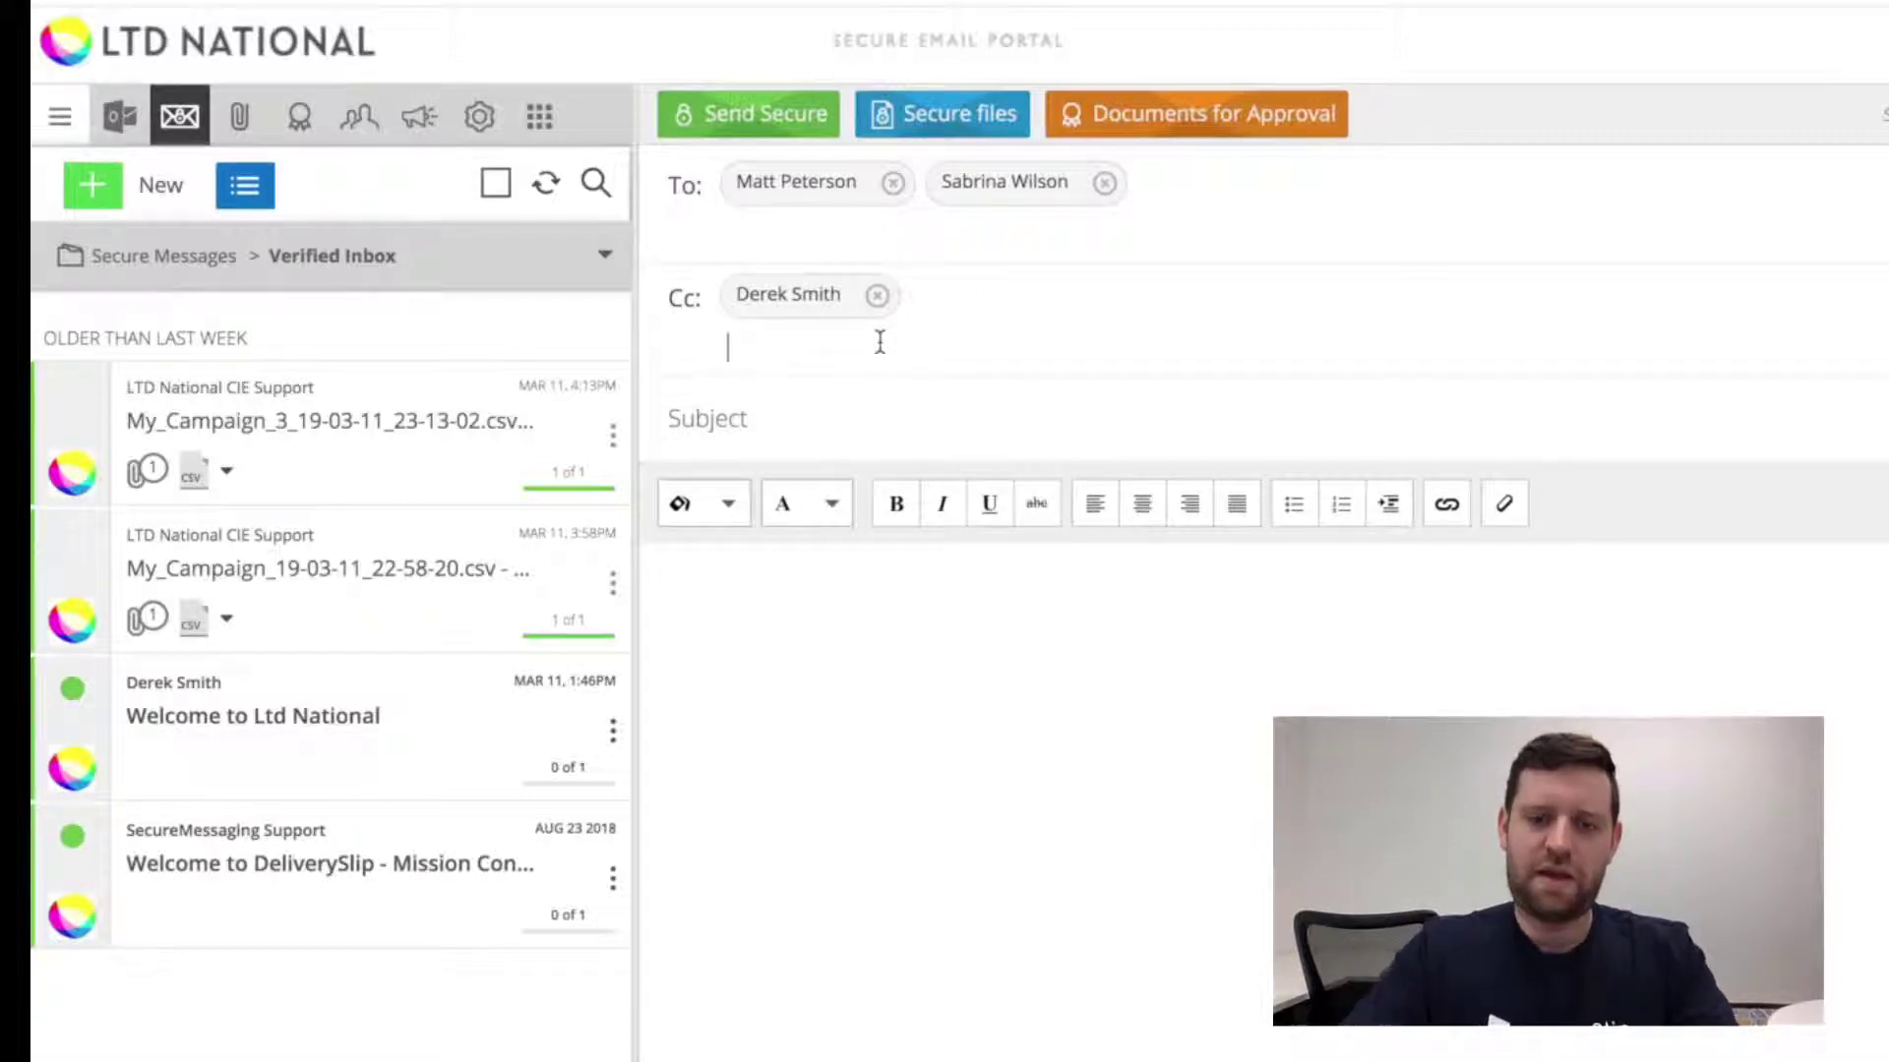
{"action": "type", "text": "al"}
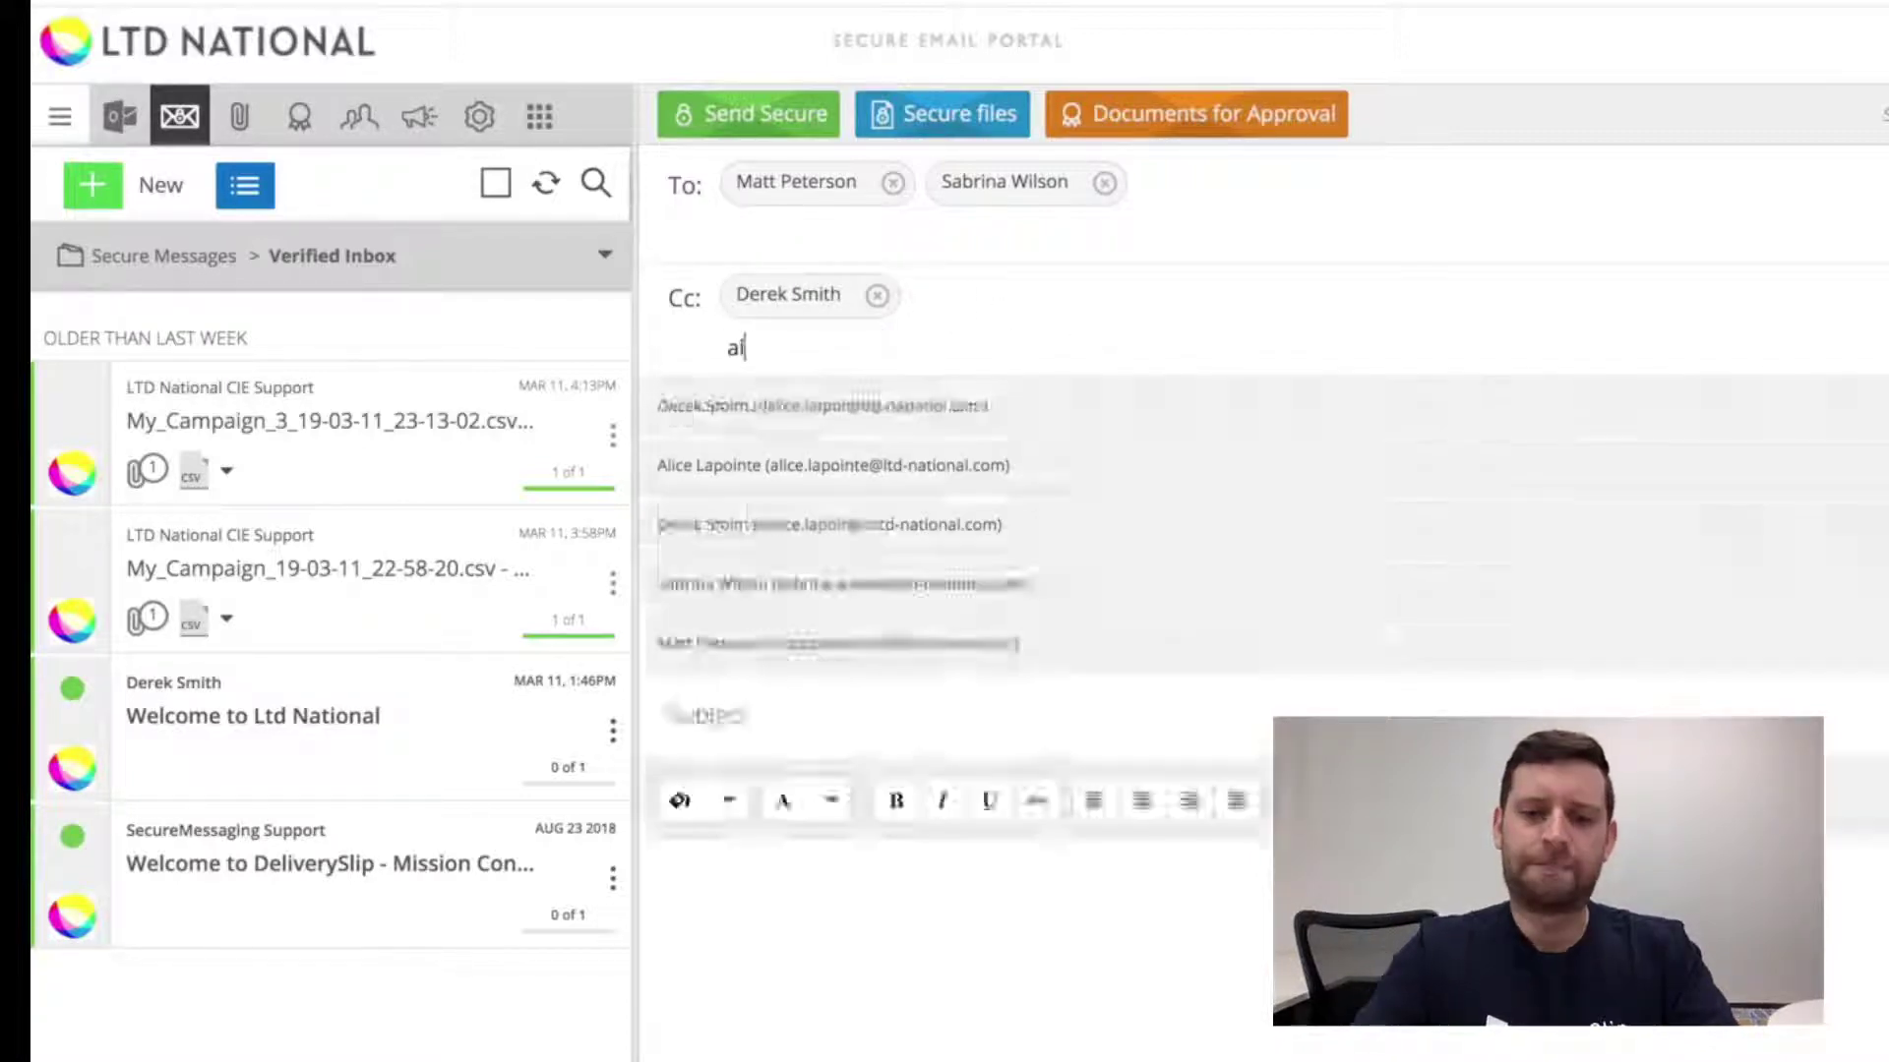
{"action": "type", "text": "ic"}
{"action": "left_click", "coordinate": [862, 422]}
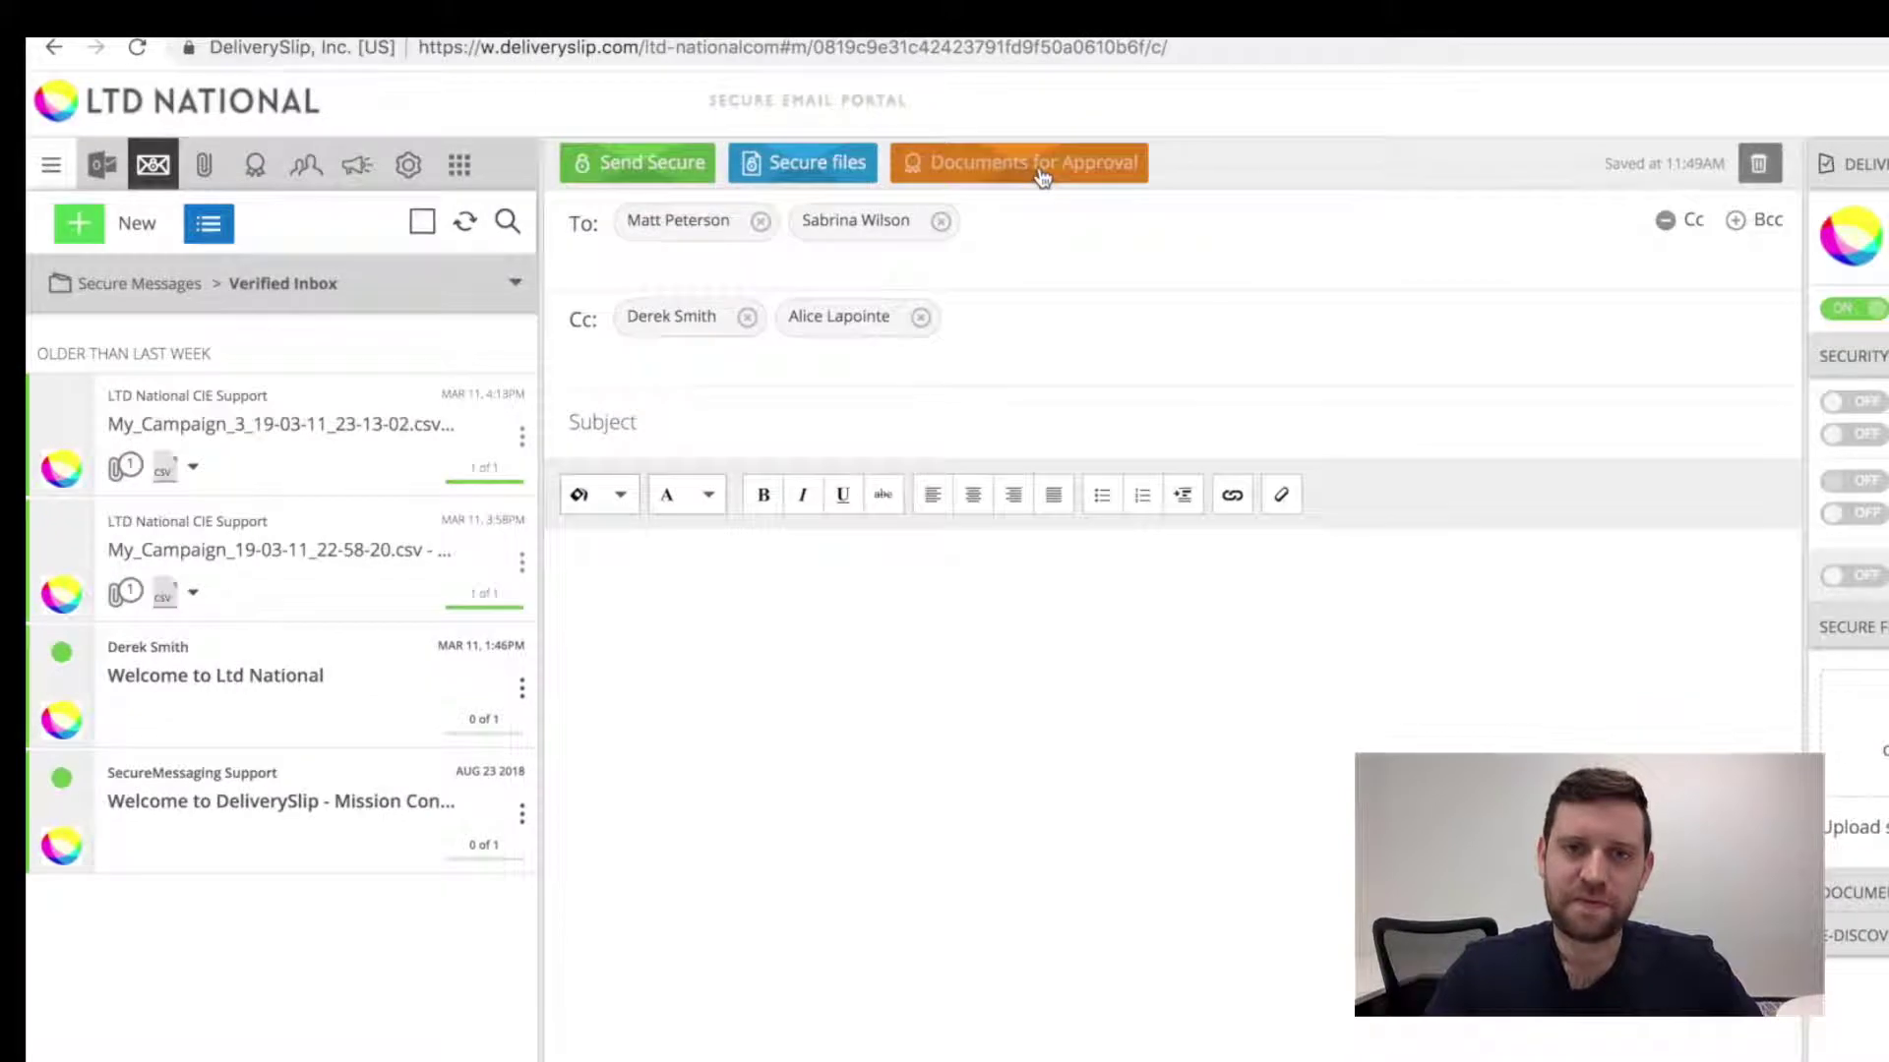
Attach WaiverDoc.docx from Downloads under Documents for Approval.
{"action": "left_click", "coordinate": [1039, 175]}
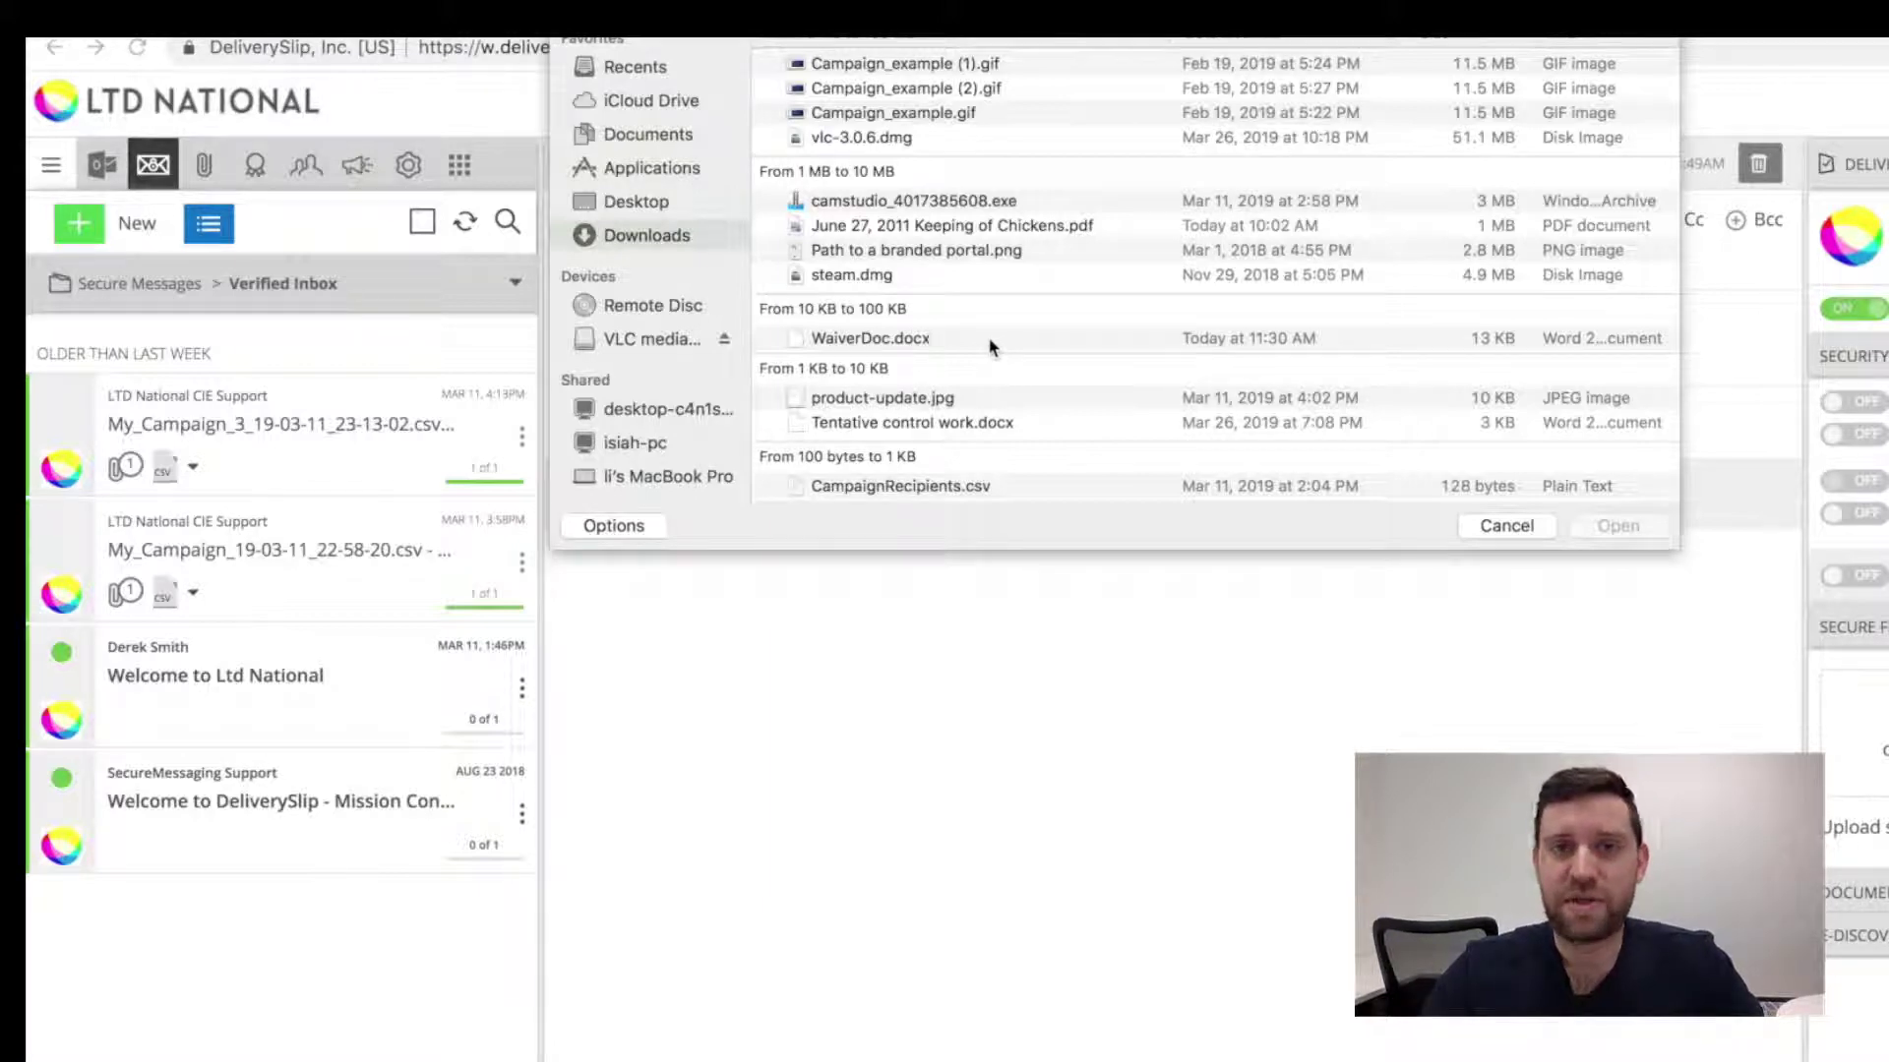
{"action": "left_click", "coordinate": [934, 339]}
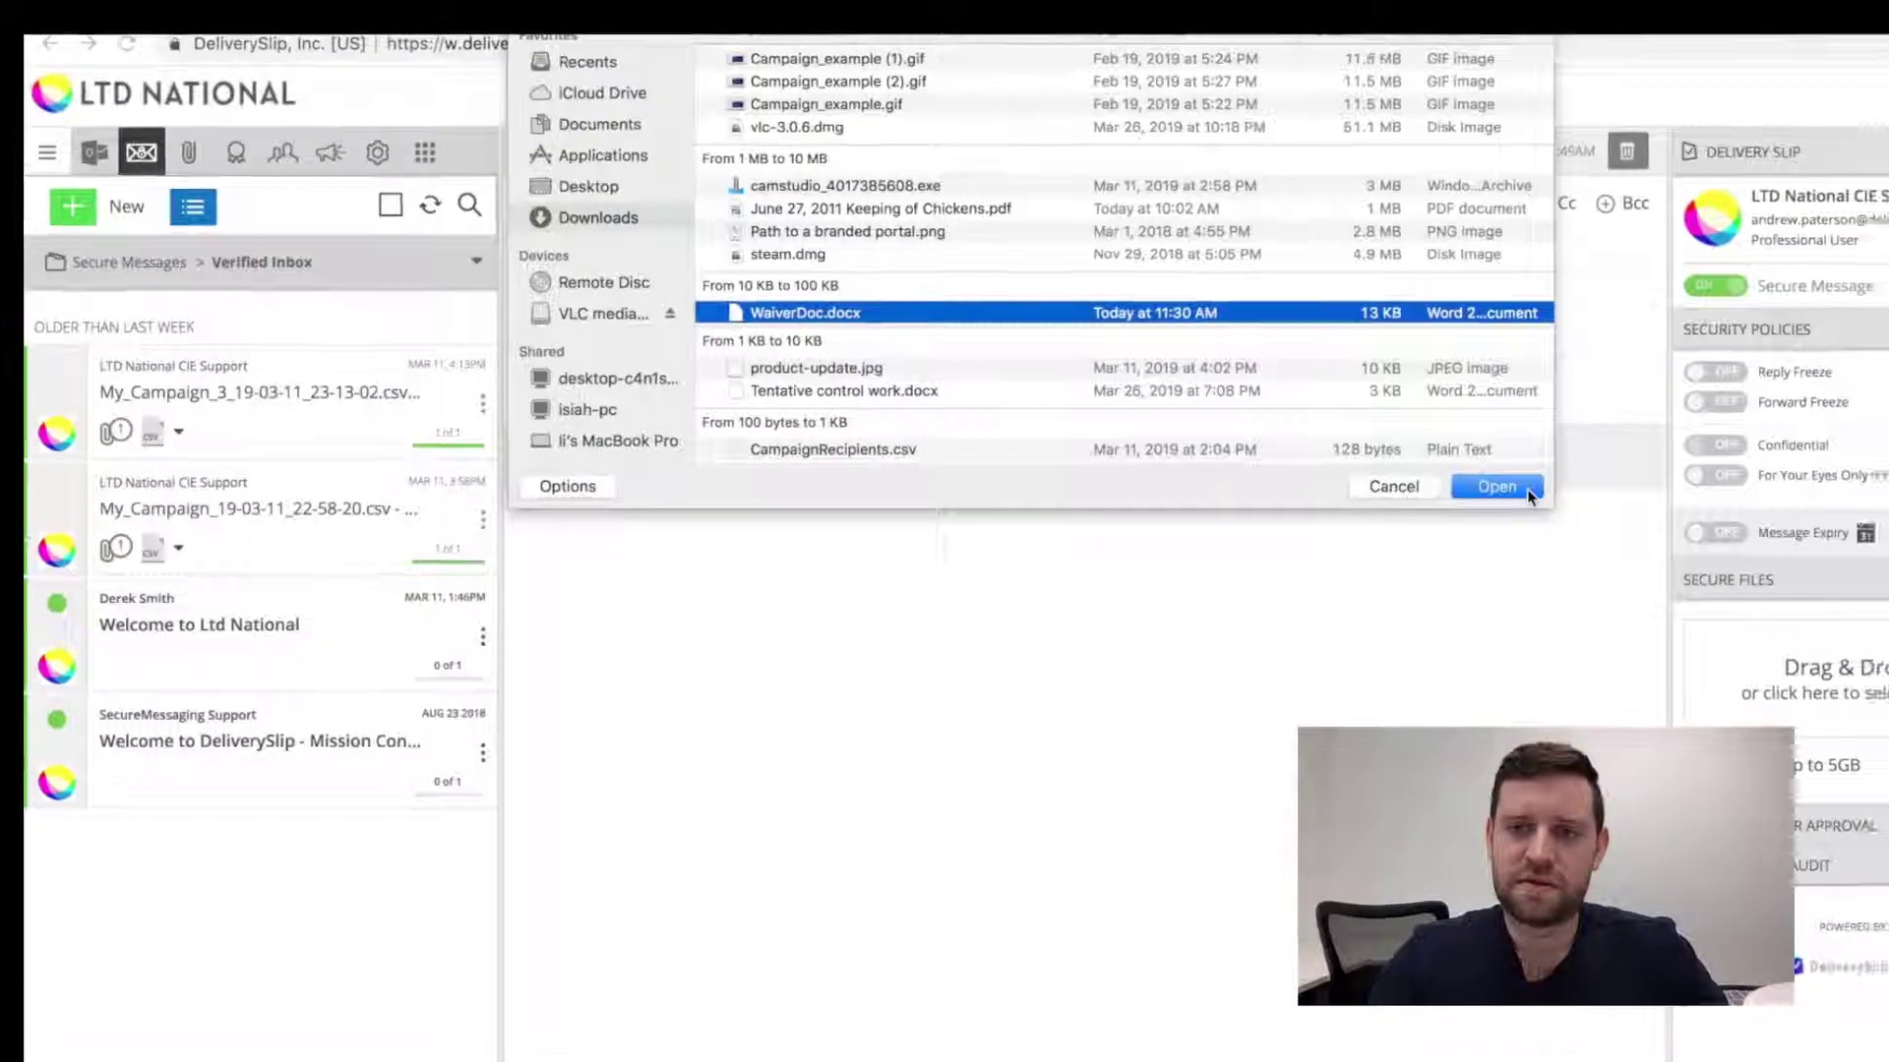
{"action": "left_click", "coordinate": [1595, 524]}
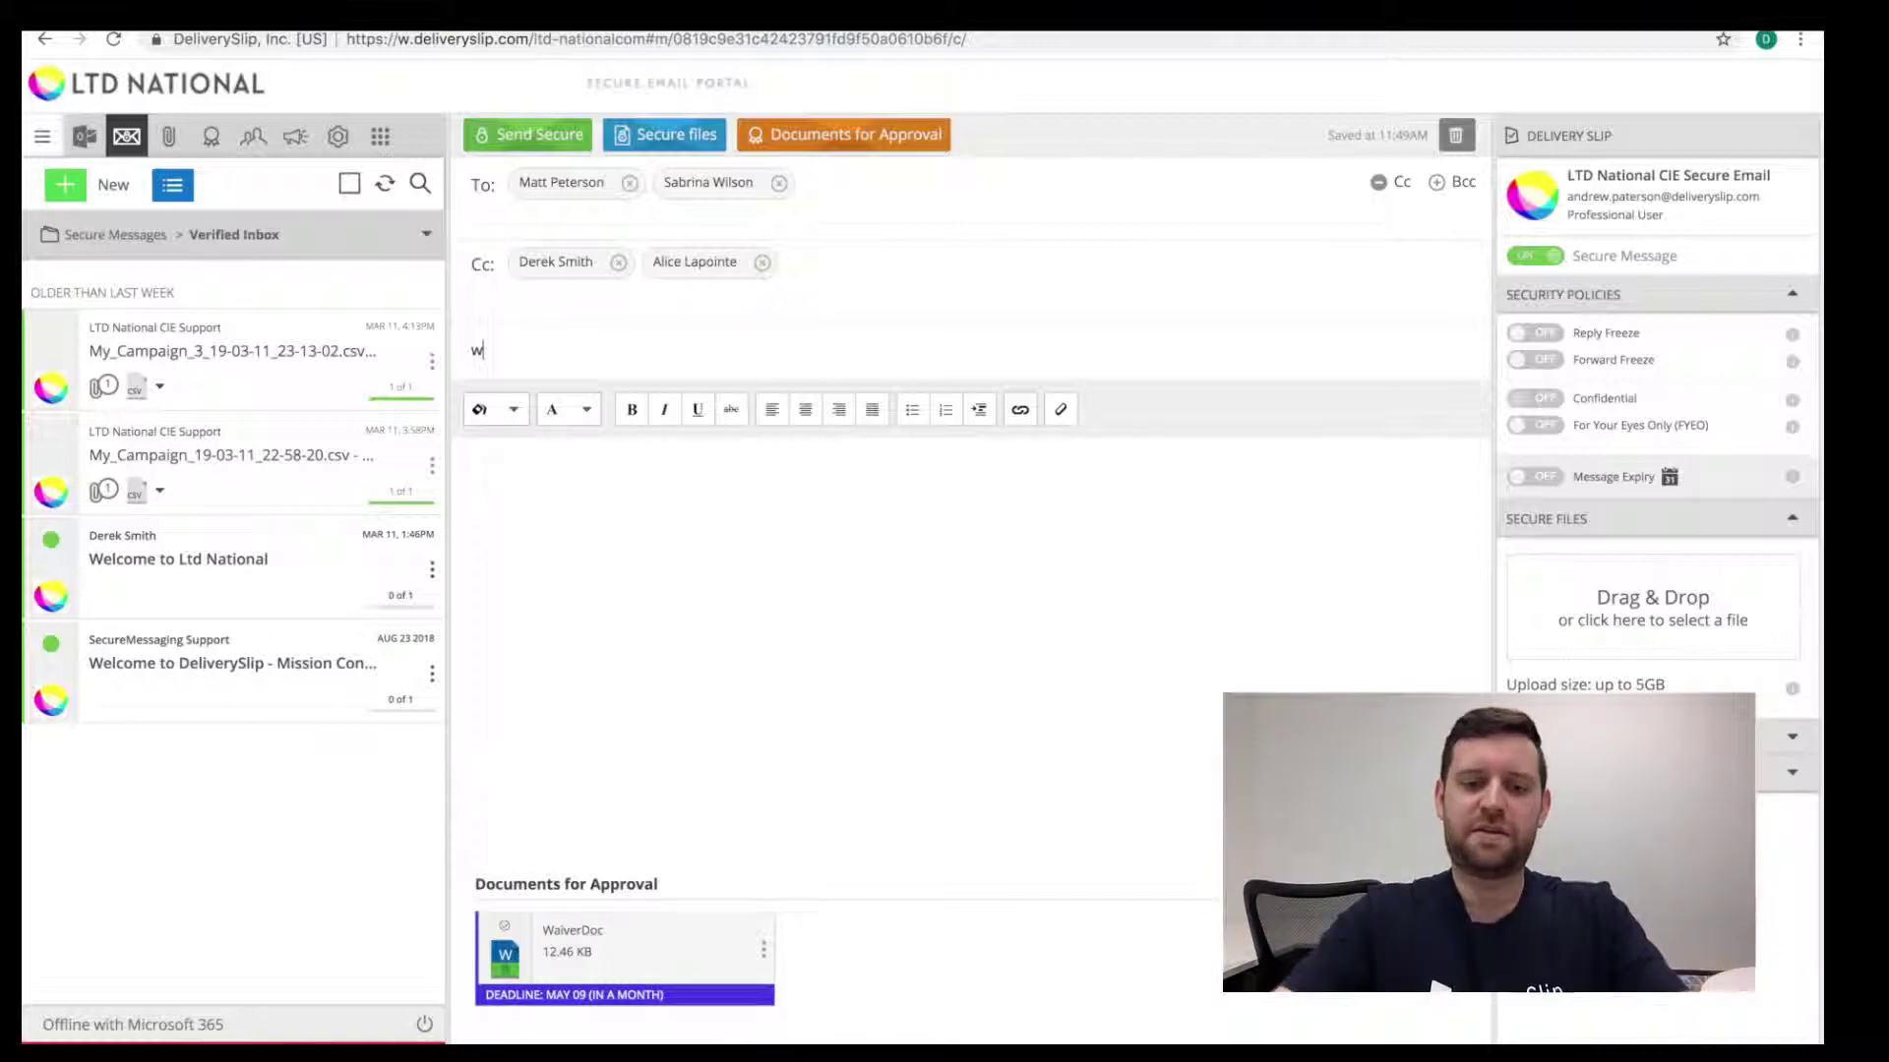
{"action": "type", "text": "waiver tor you to sign"}
After the subject 'waiver for you to sign', move into the body for the signing request.
{"action": "left_click", "coordinate": [575, 497]}
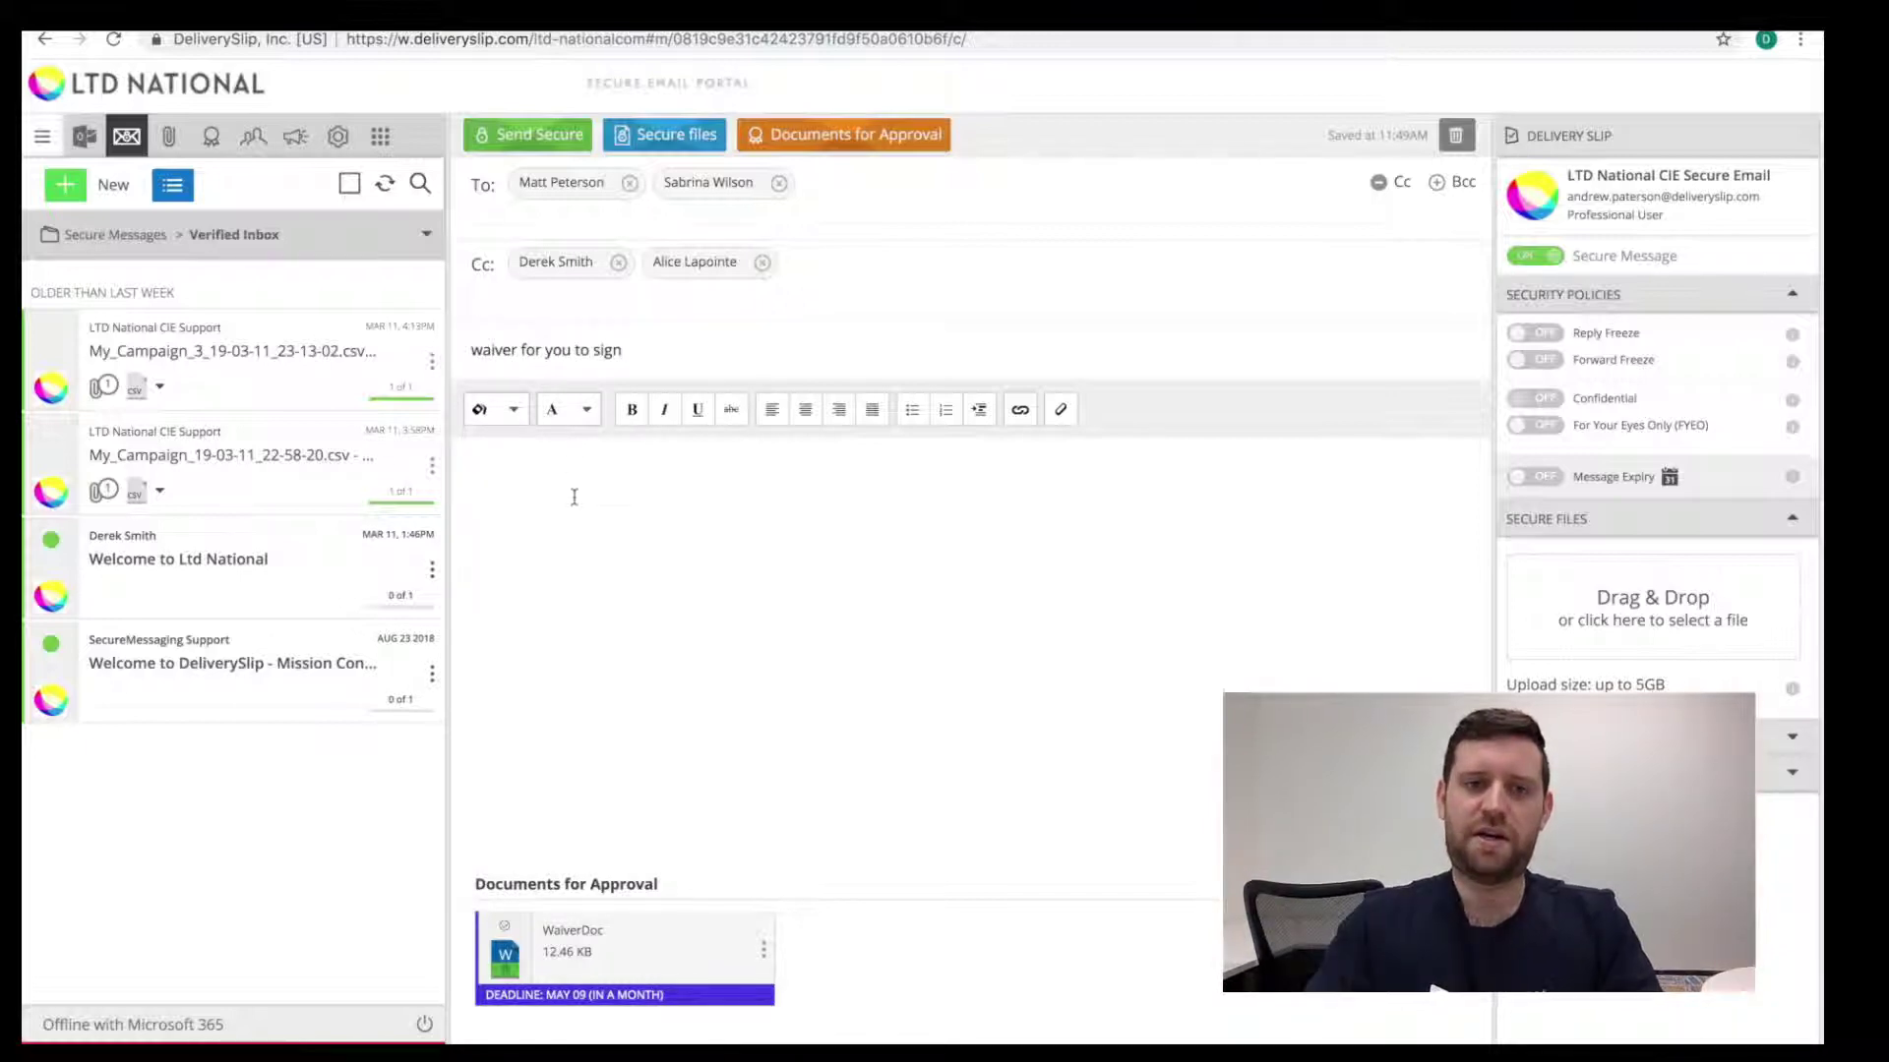
{"action": "type", "text": "please sign :)"}
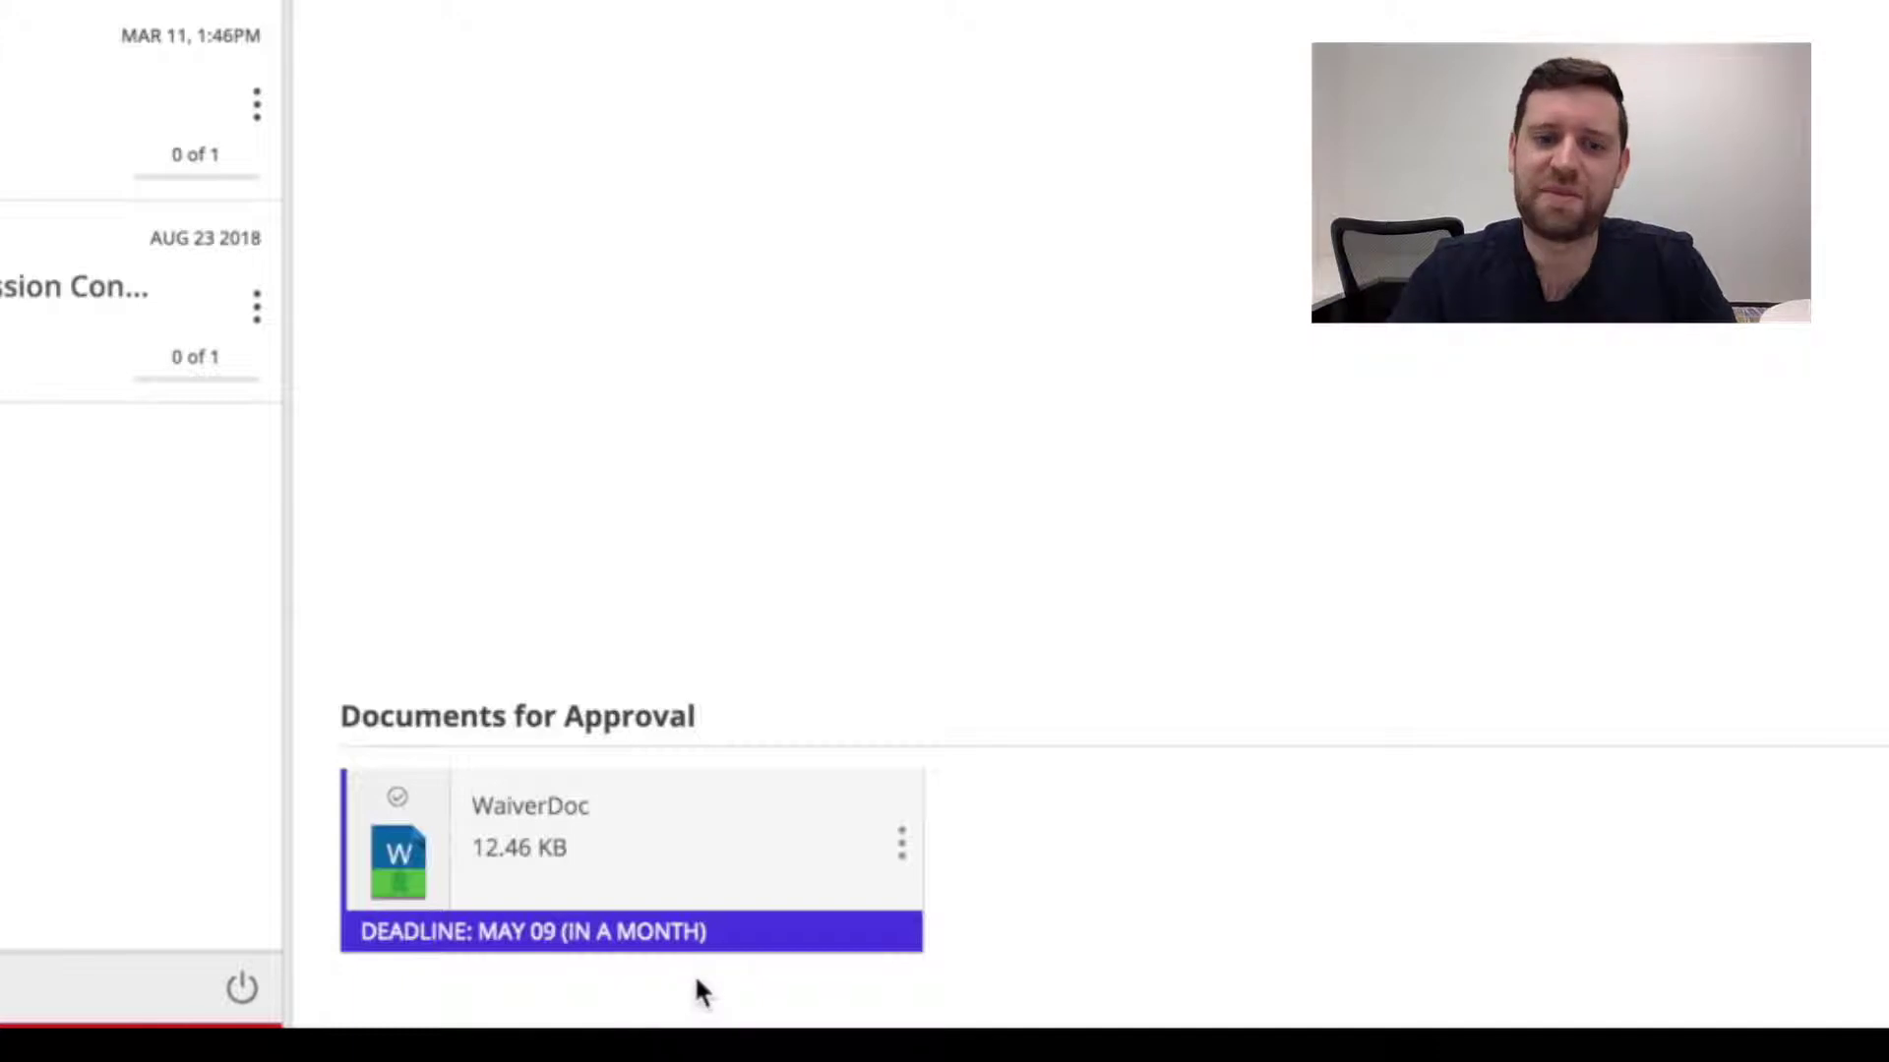
Review WaiverDoc's approval deadline, leaving it unchanged at May 09.
{"action": "left_click", "coordinate": [903, 856]}
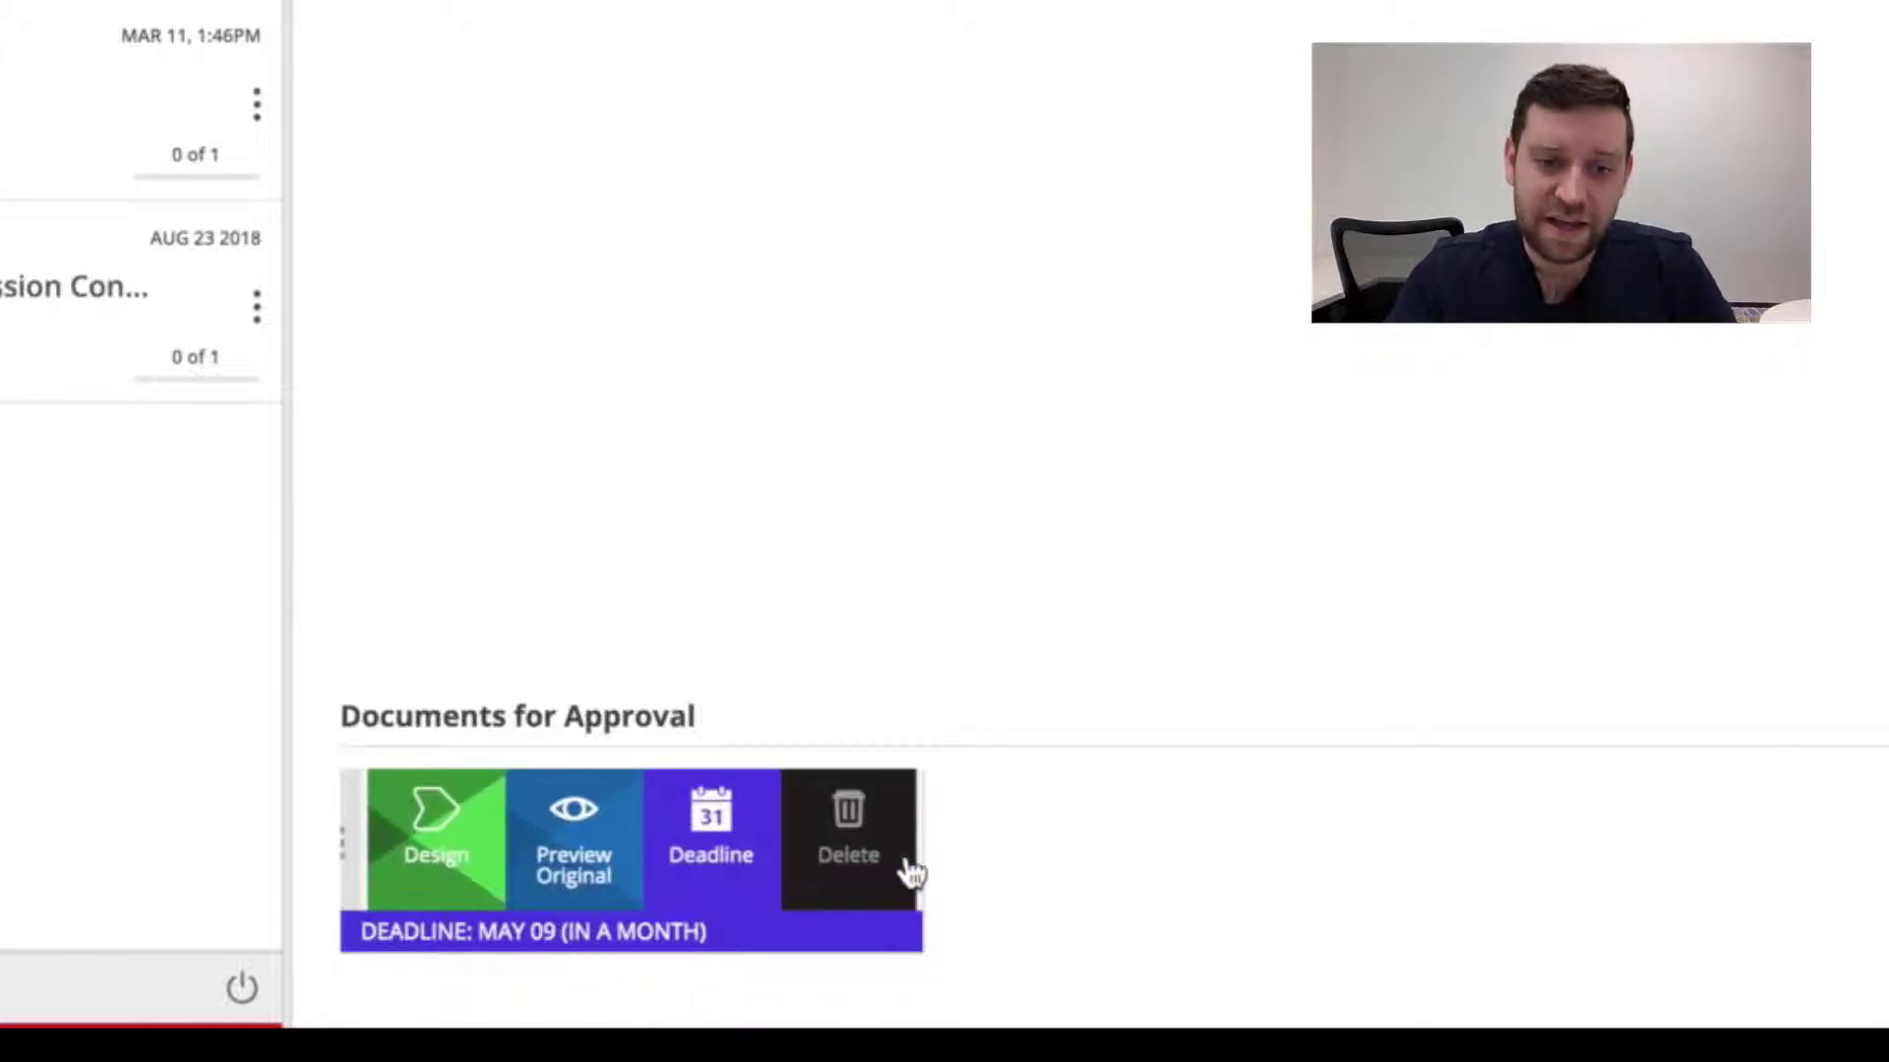
{"action": "left_click", "coordinate": [730, 871]}
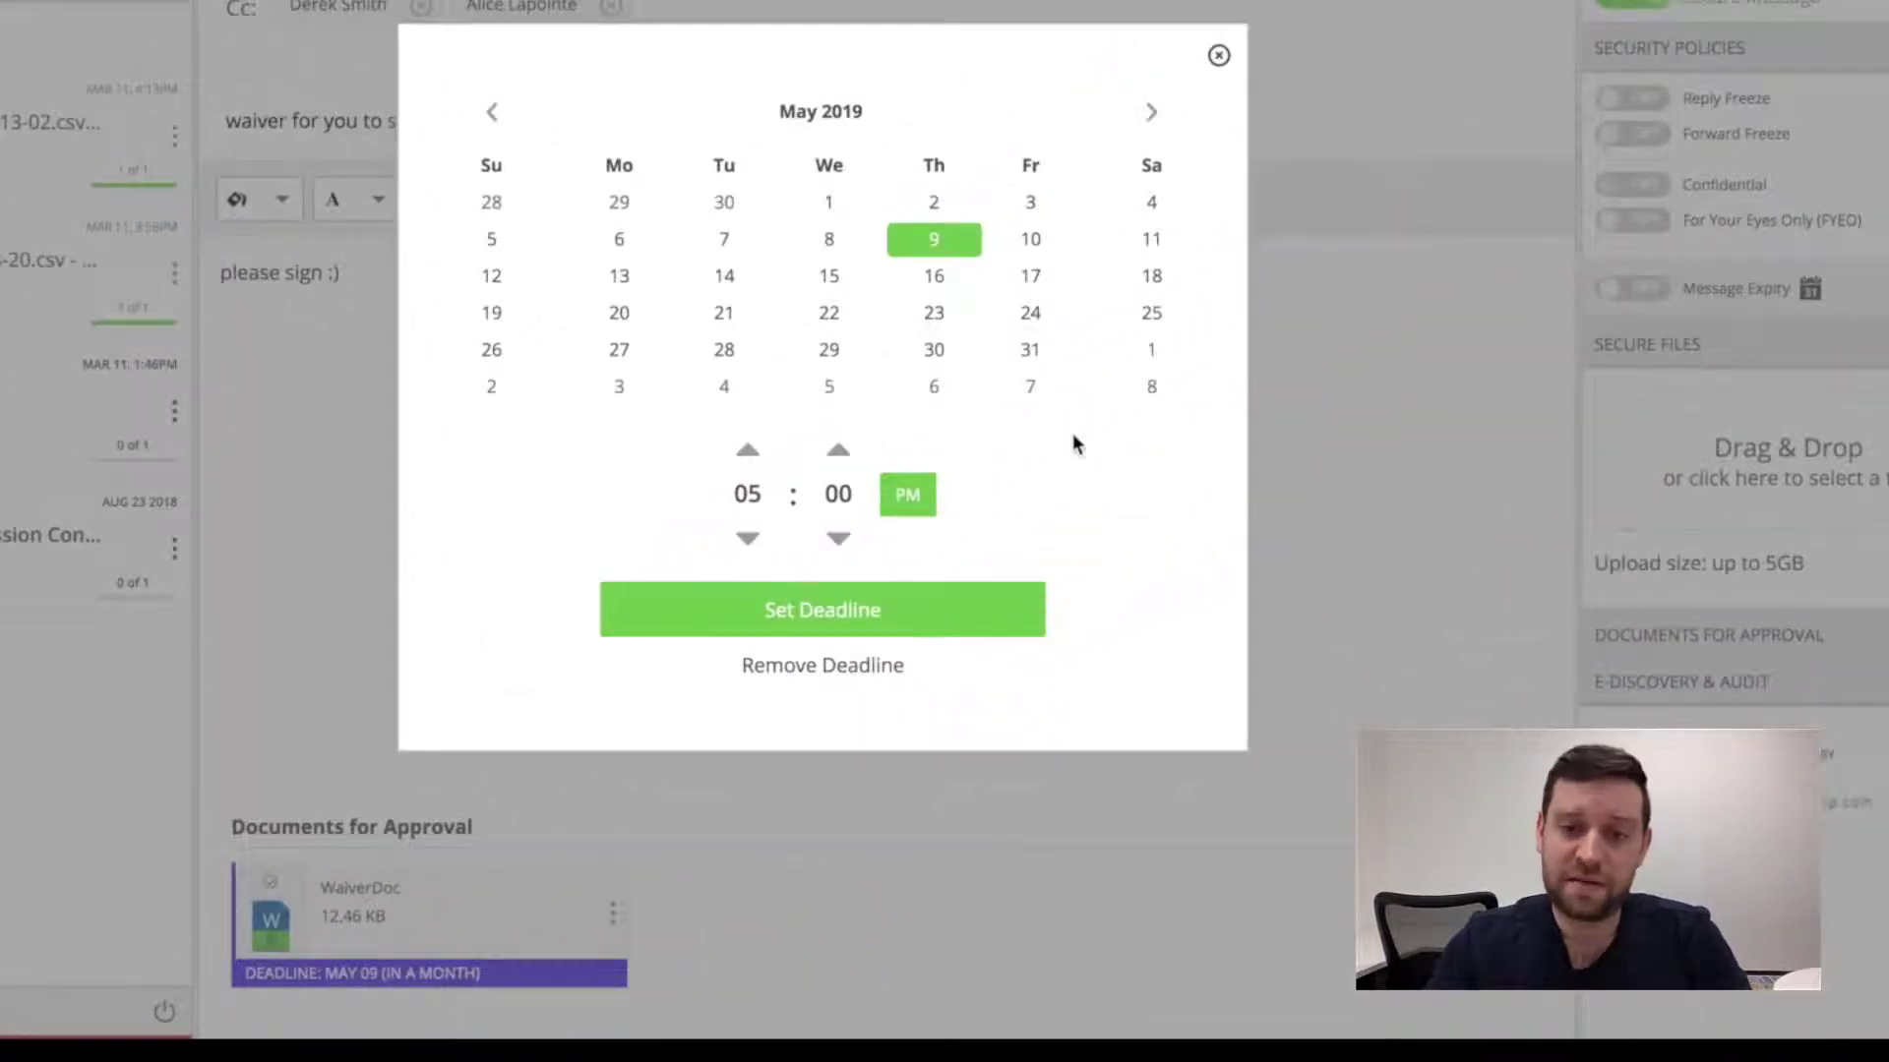
{"action": "left_click", "coordinate": [1218, 55]}
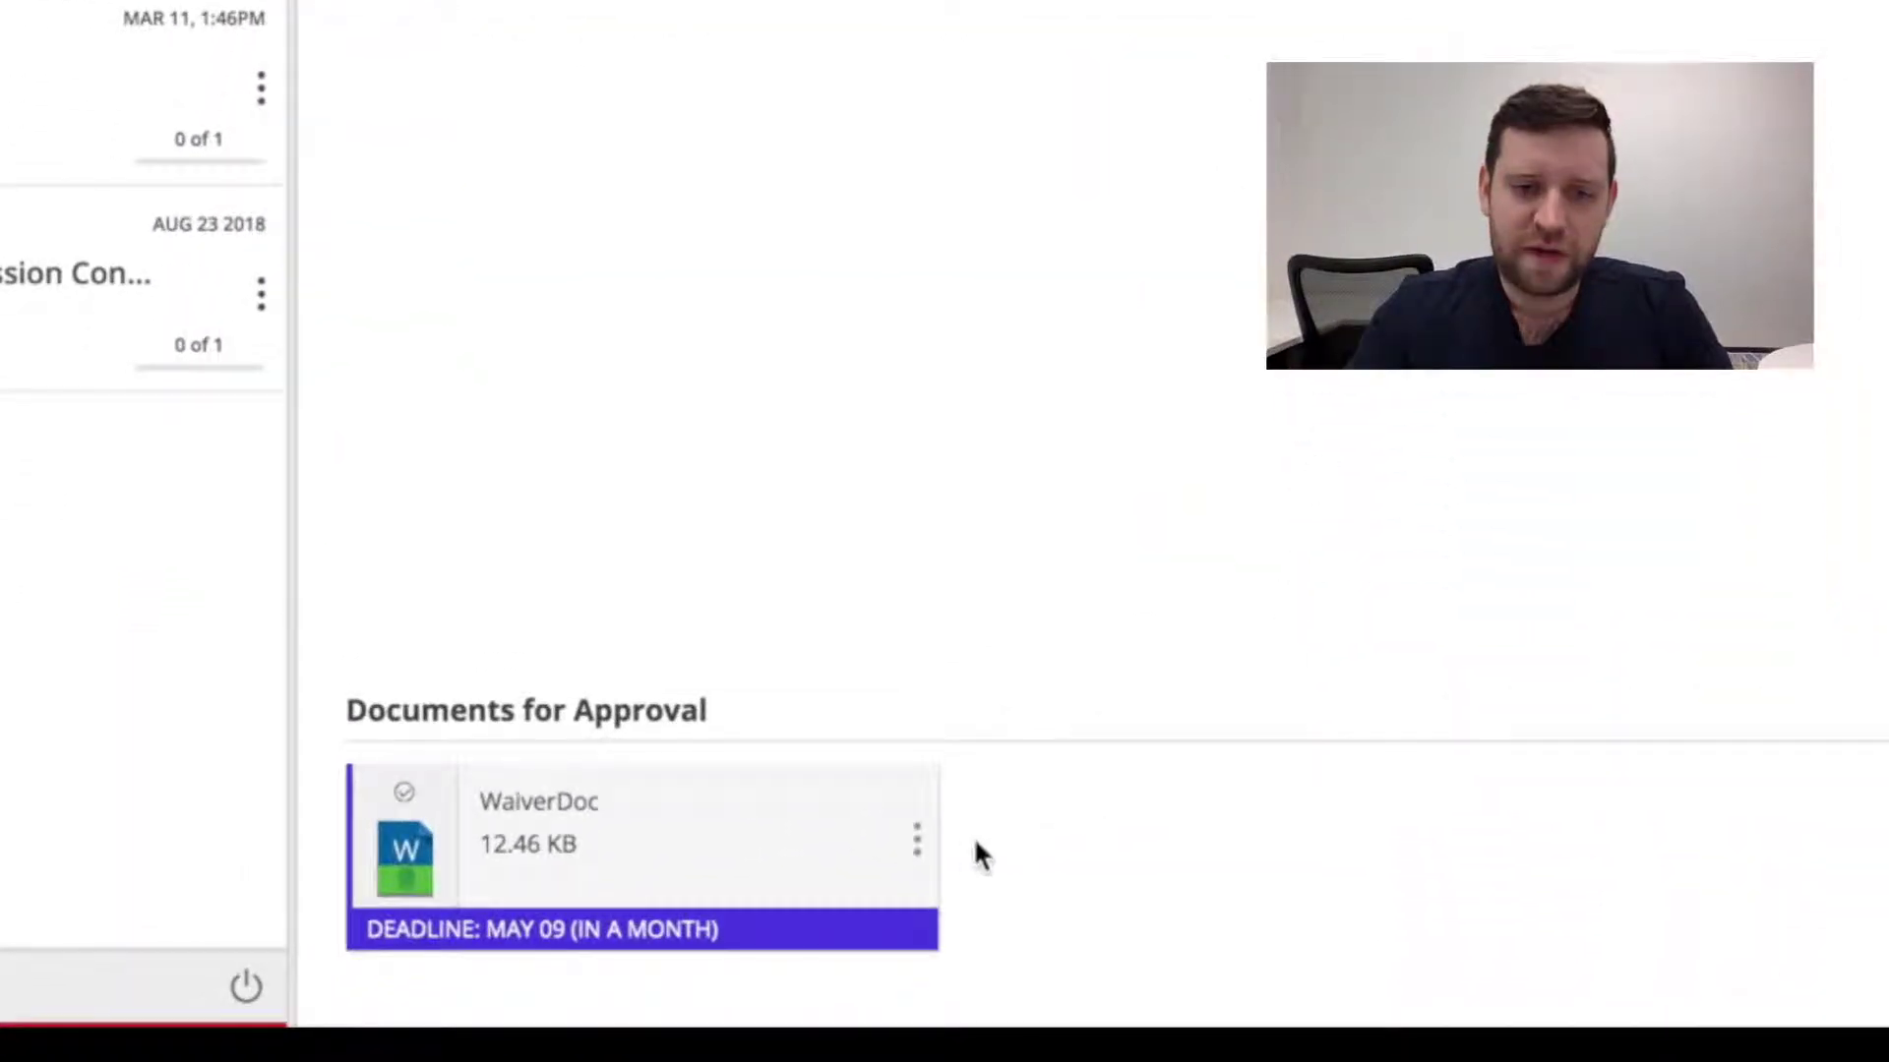
{"action": "left_click", "coordinate": [913, 847]}
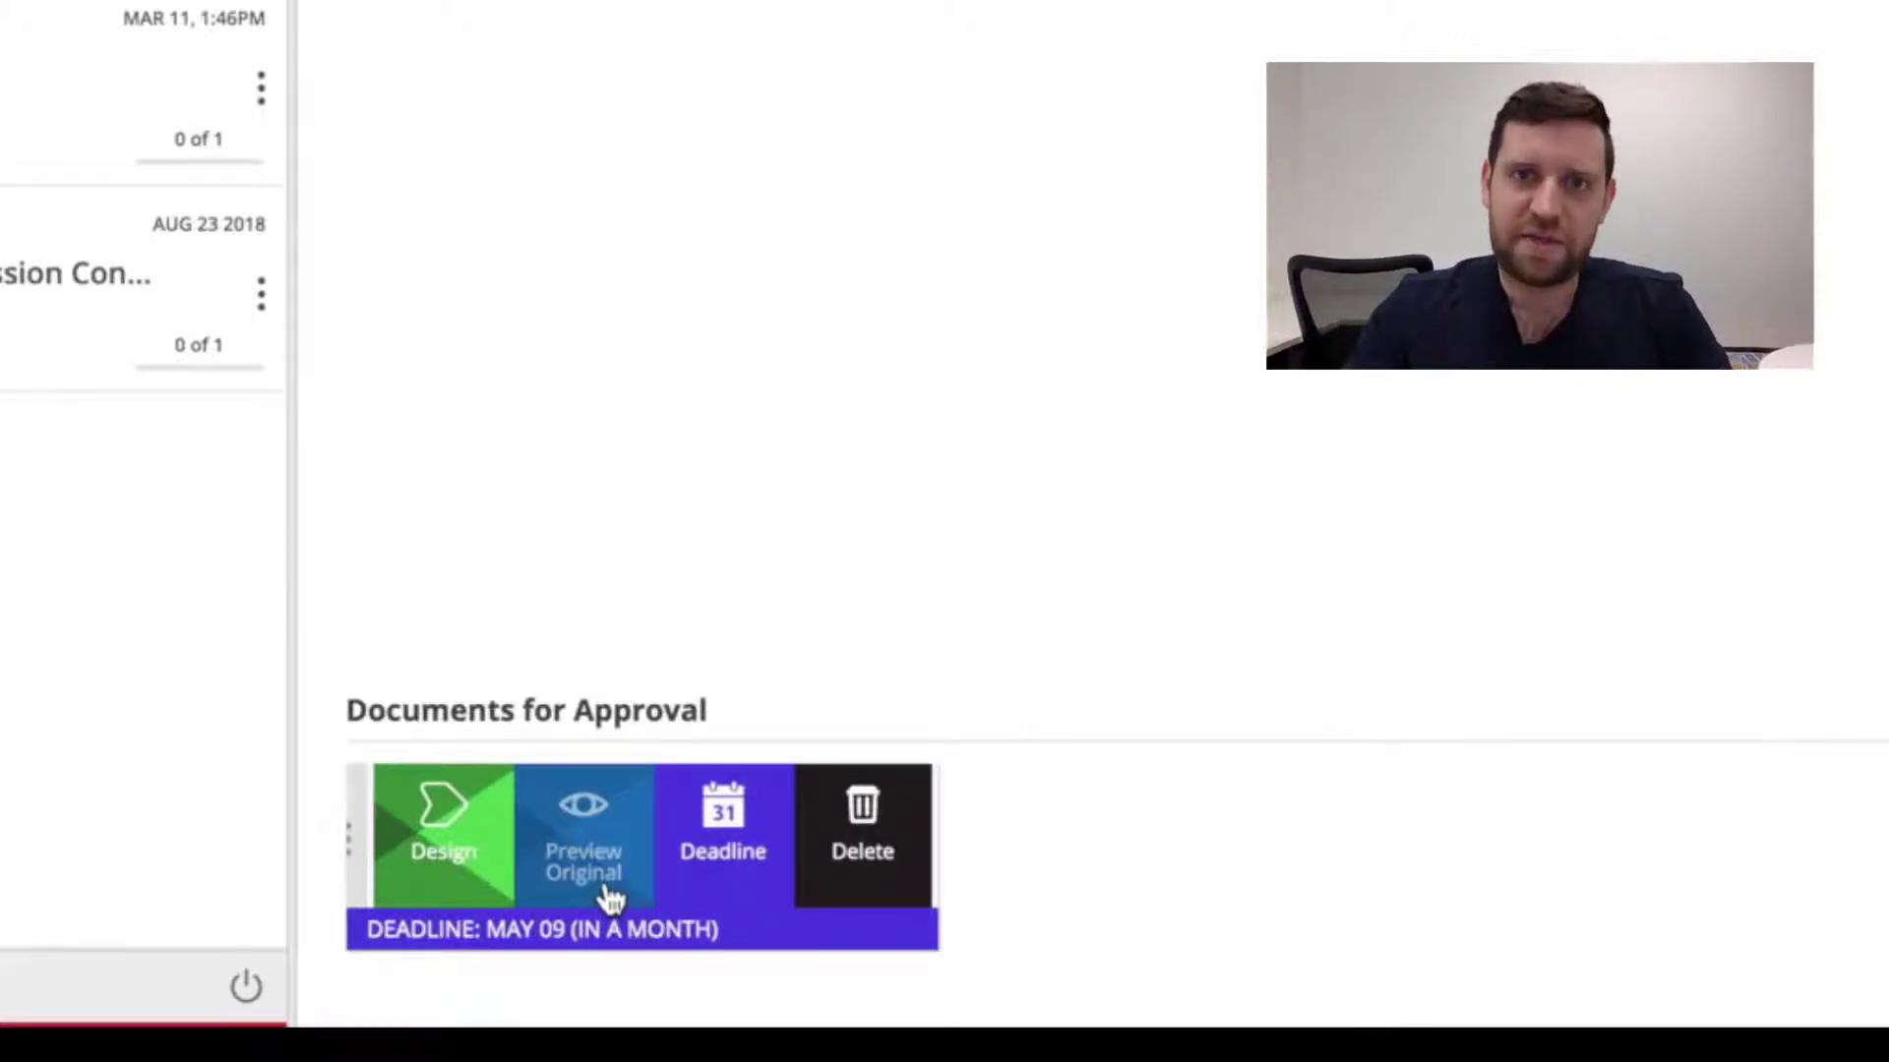
{"action": "left_click", "coordinate": [462, 876]}
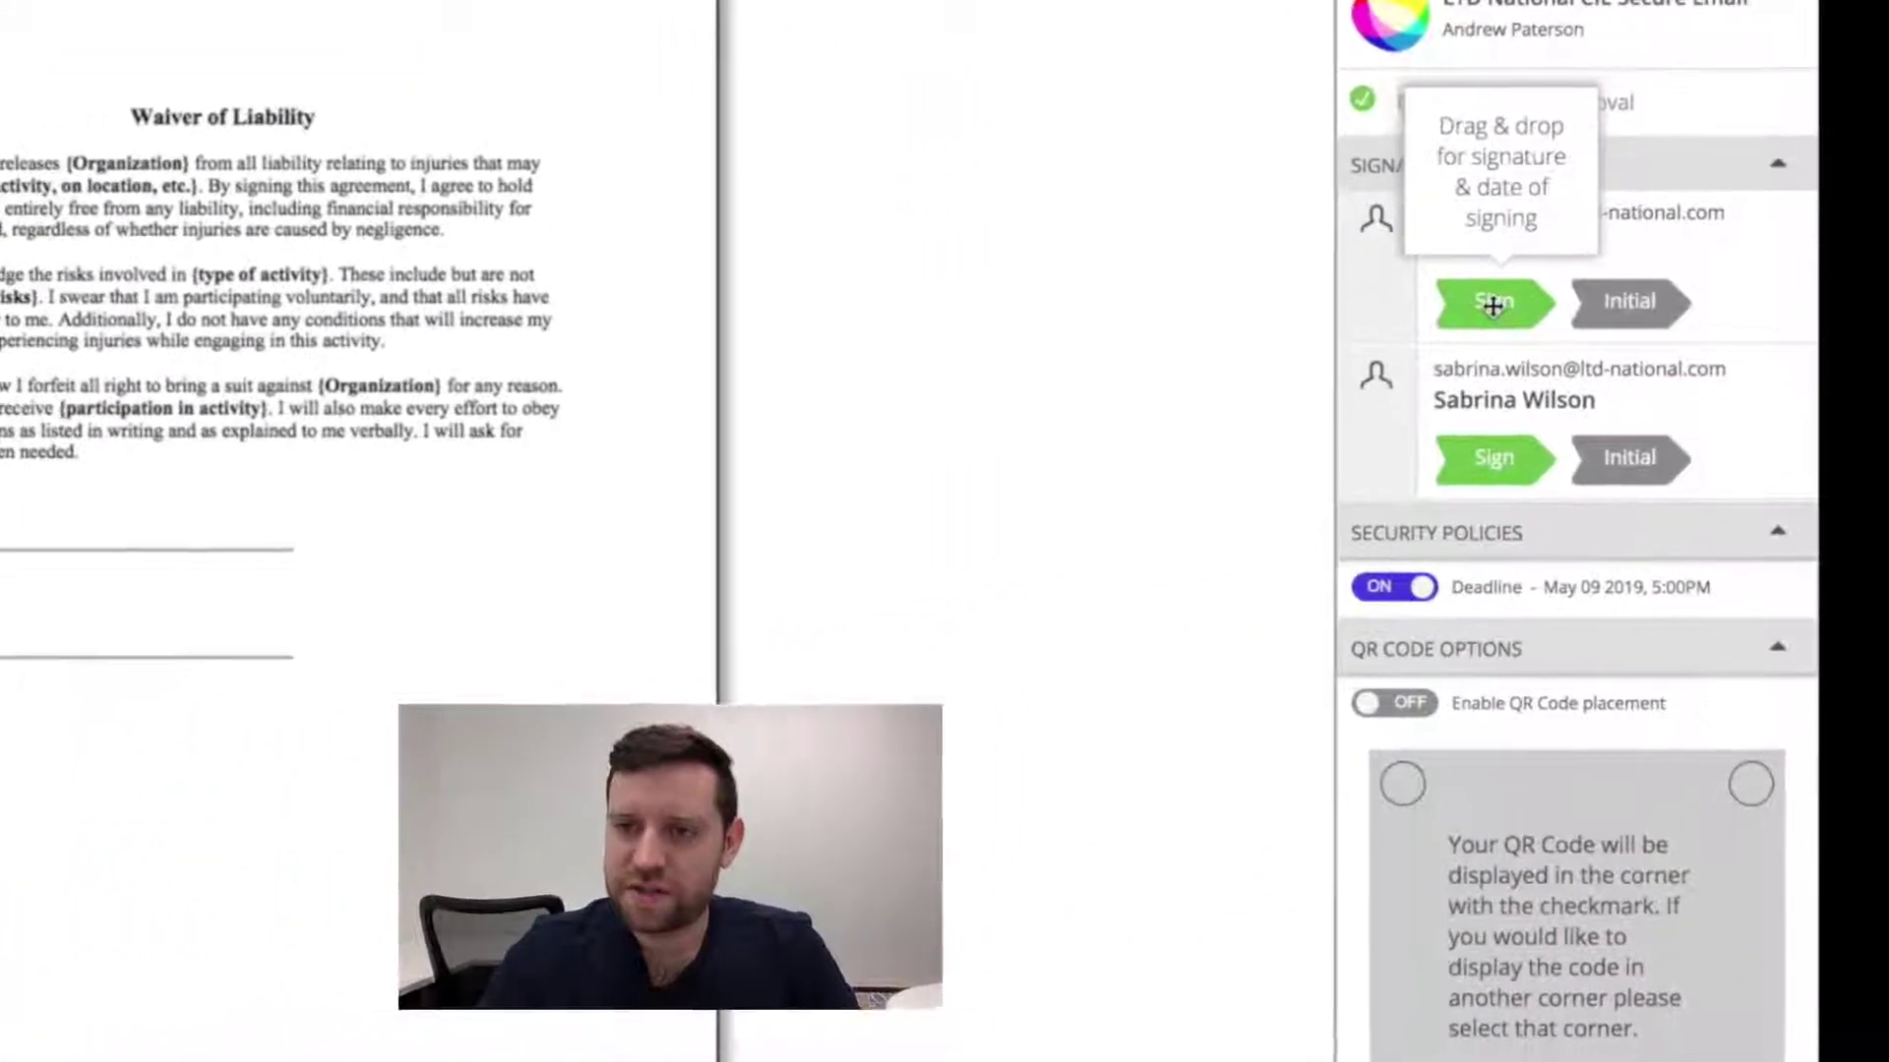
{"action": "mouse_move", "coordinate": [1535, 267]}
{"action": "left_mouse_down"}
{"action": "mouse_move", "coordinate": [620, 450]}
{"action": "mouse_move", "coordinate": [197, 449]}
{"action": "mouse_move", "coordinate": [167, 433]}
{"action": "left_mouse_up"}
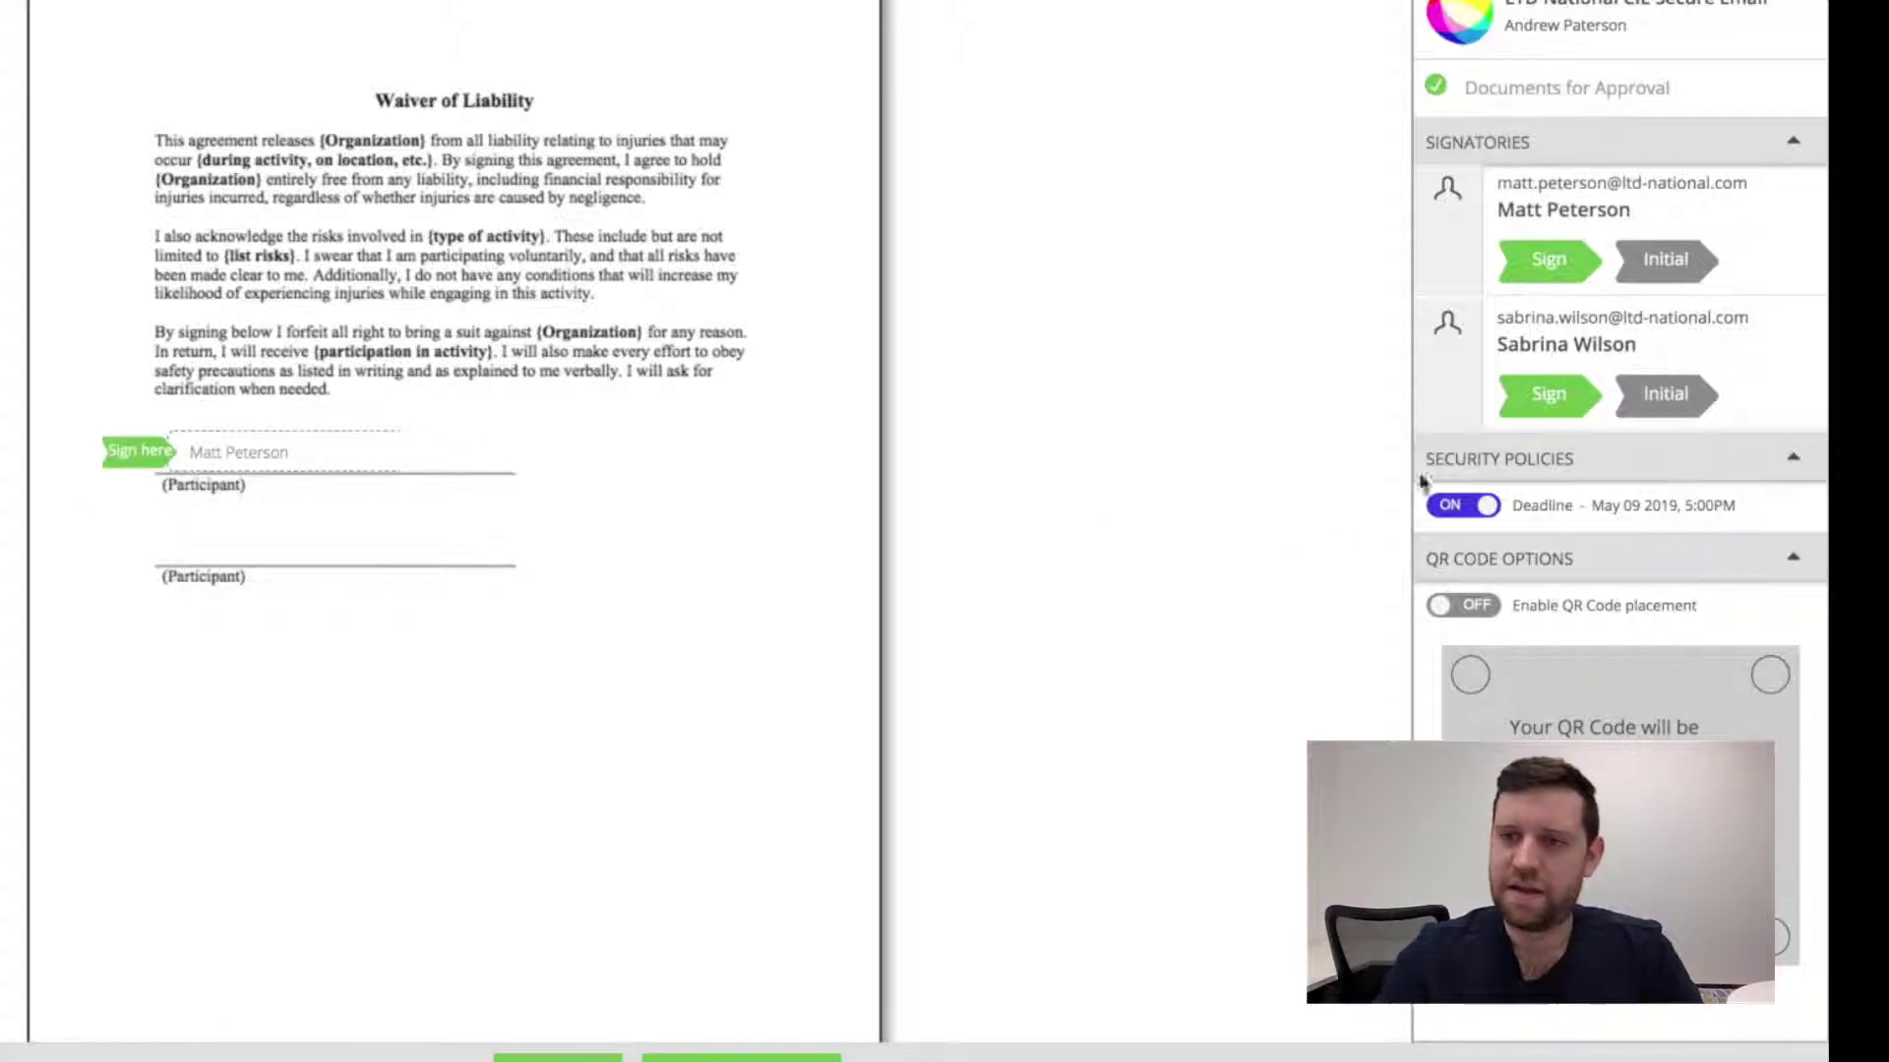
{"action": "mouse_move", "coordinate": [1544, 408]}
{"action": "left_mouse_down"}
{"action": "mouse_move", "coordinate": [857, 509]}
{"action": "mouse_move", "coordinate": [477, 541]}
{"action": "mouse_move", "coordinate": [147, 531]}
{"action": "mouse_move", "coordinate": [187, 525]}
{"action": "left_mouse_up"}
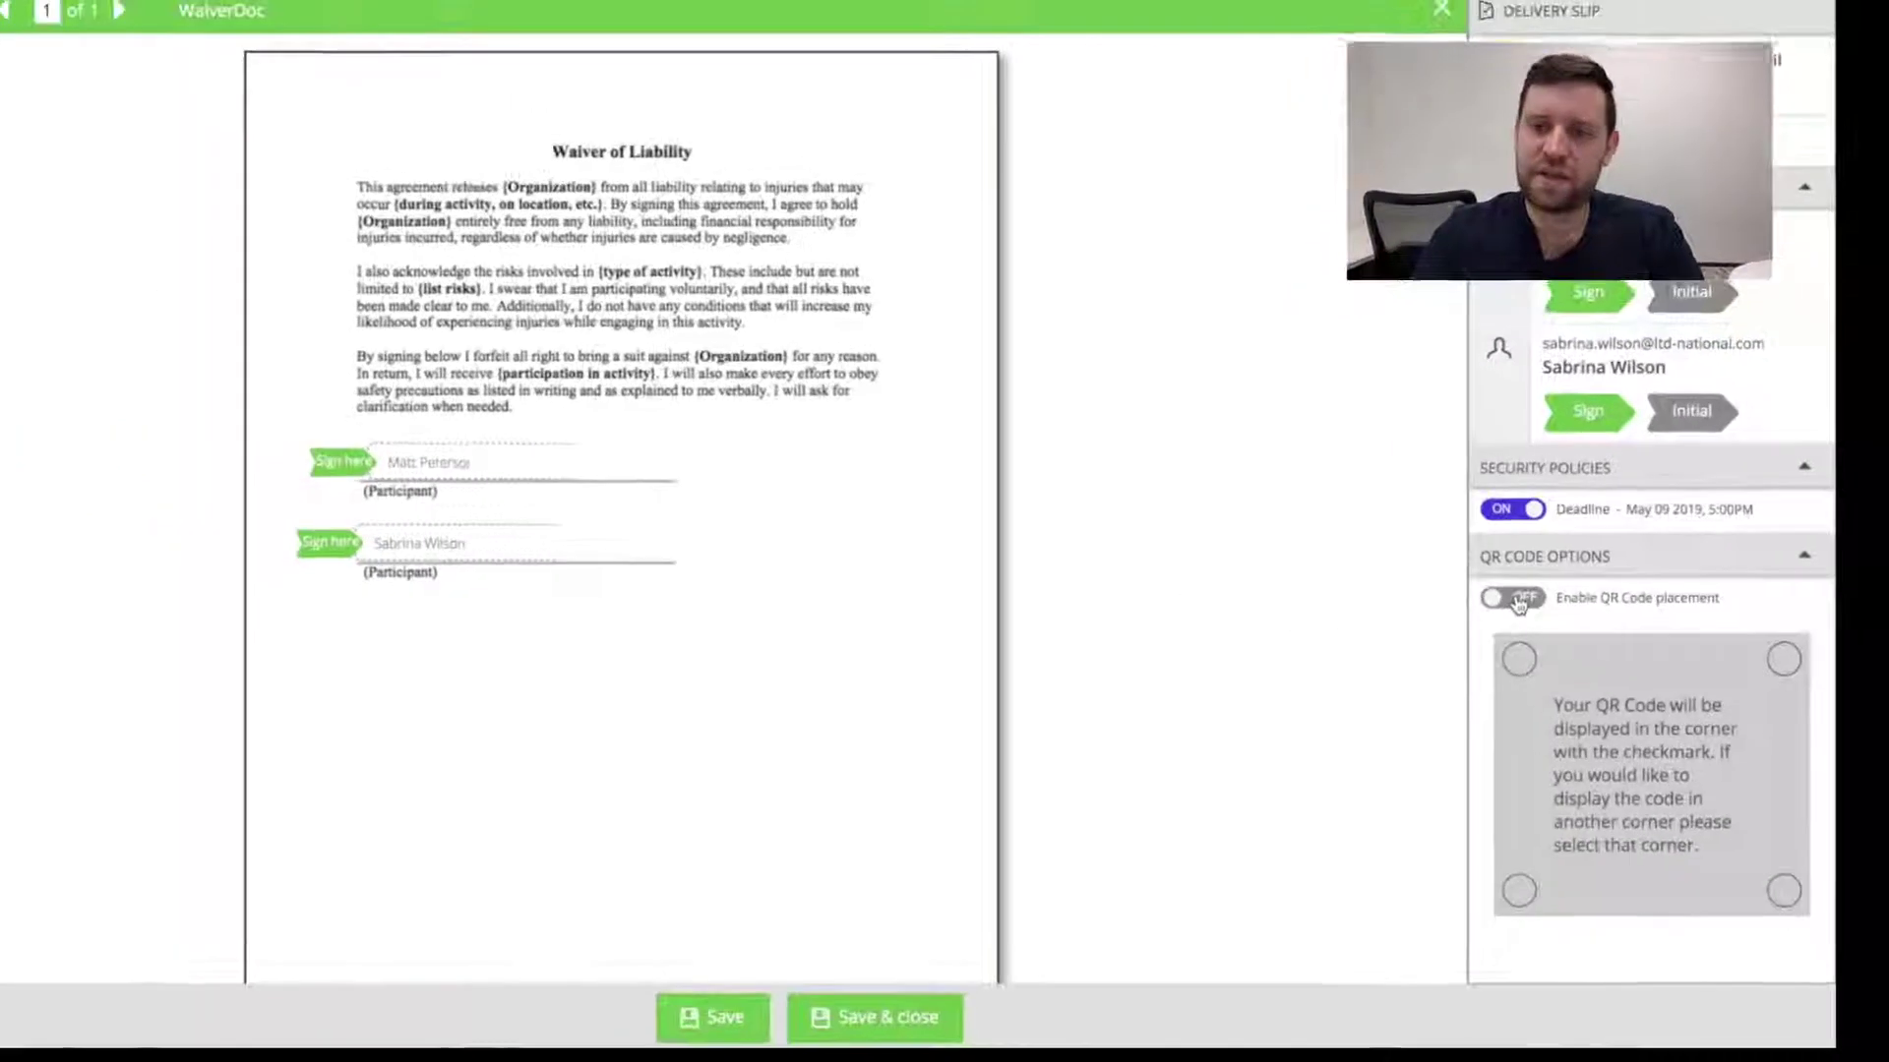
Enable WaiverDoc's QR code and settle it in the top-left corner of page one.
{"action": "left_click", "coordinate": [1517, 600]}
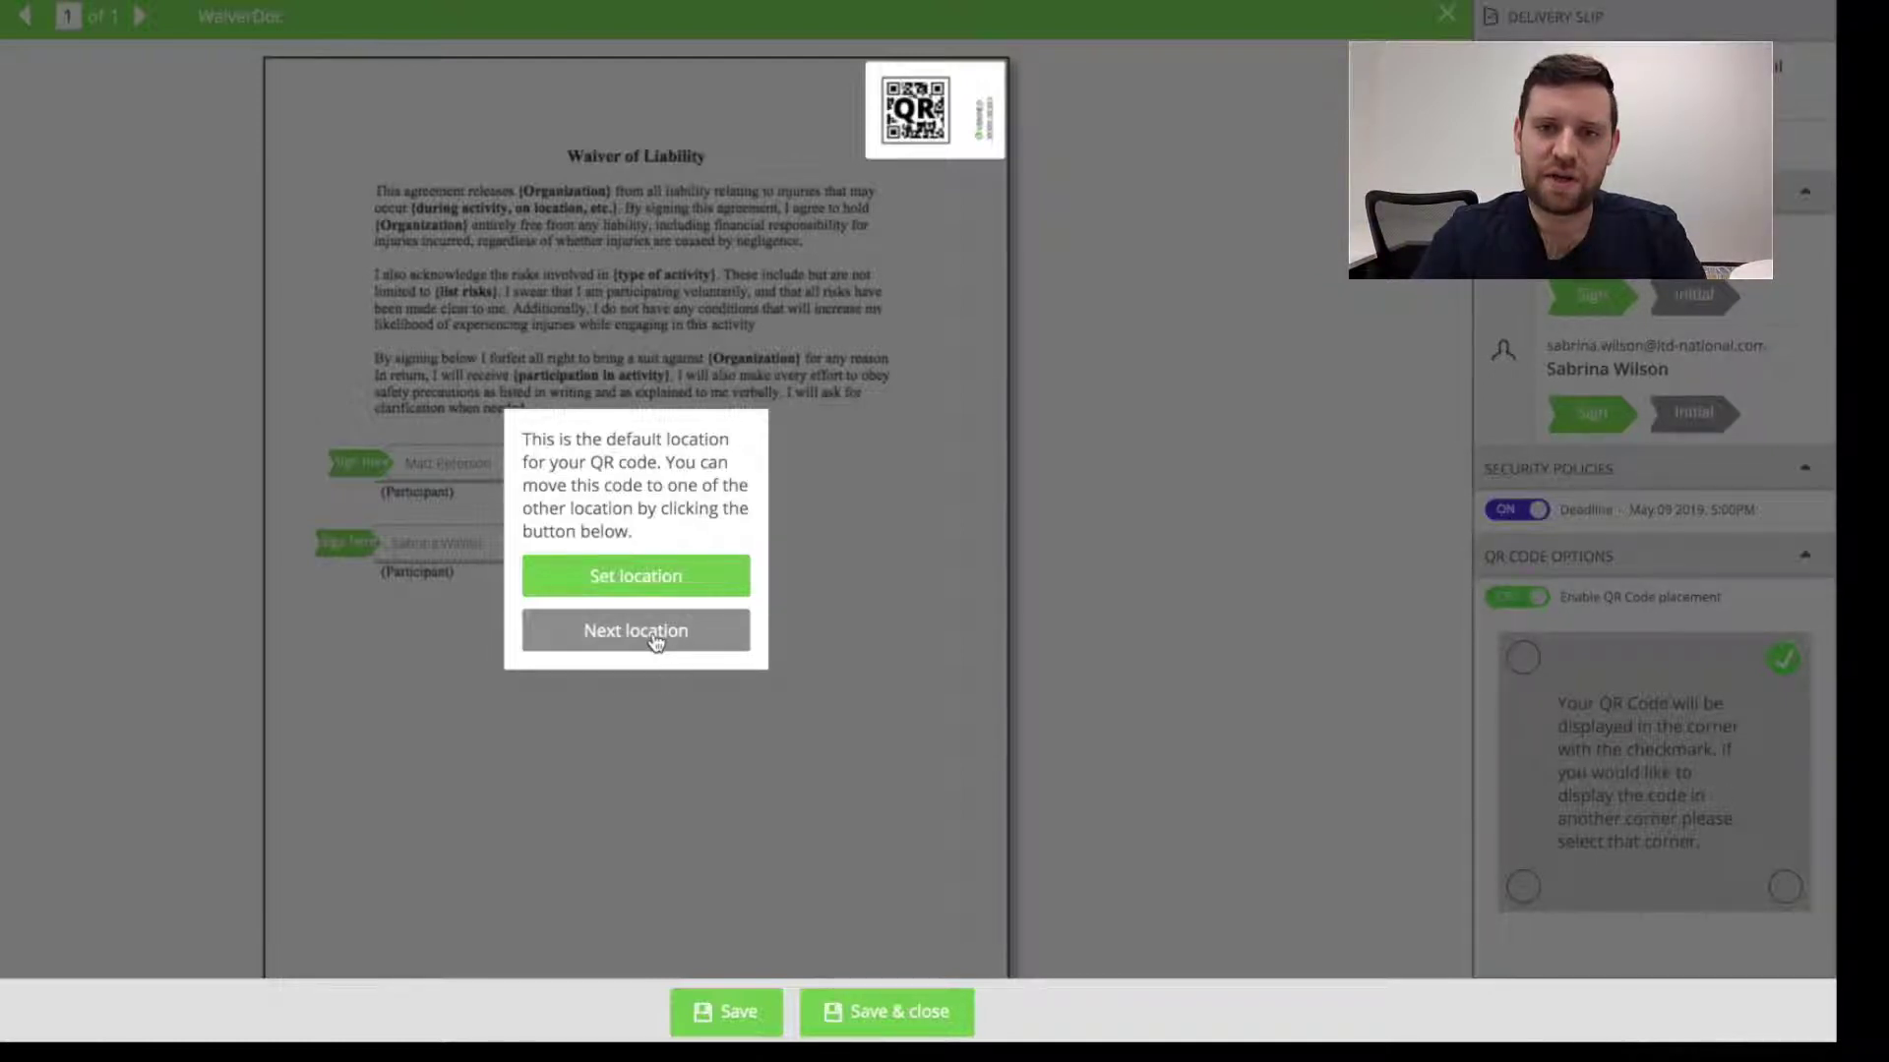
{"action": "left_click", "coordinate": [655, 637]}
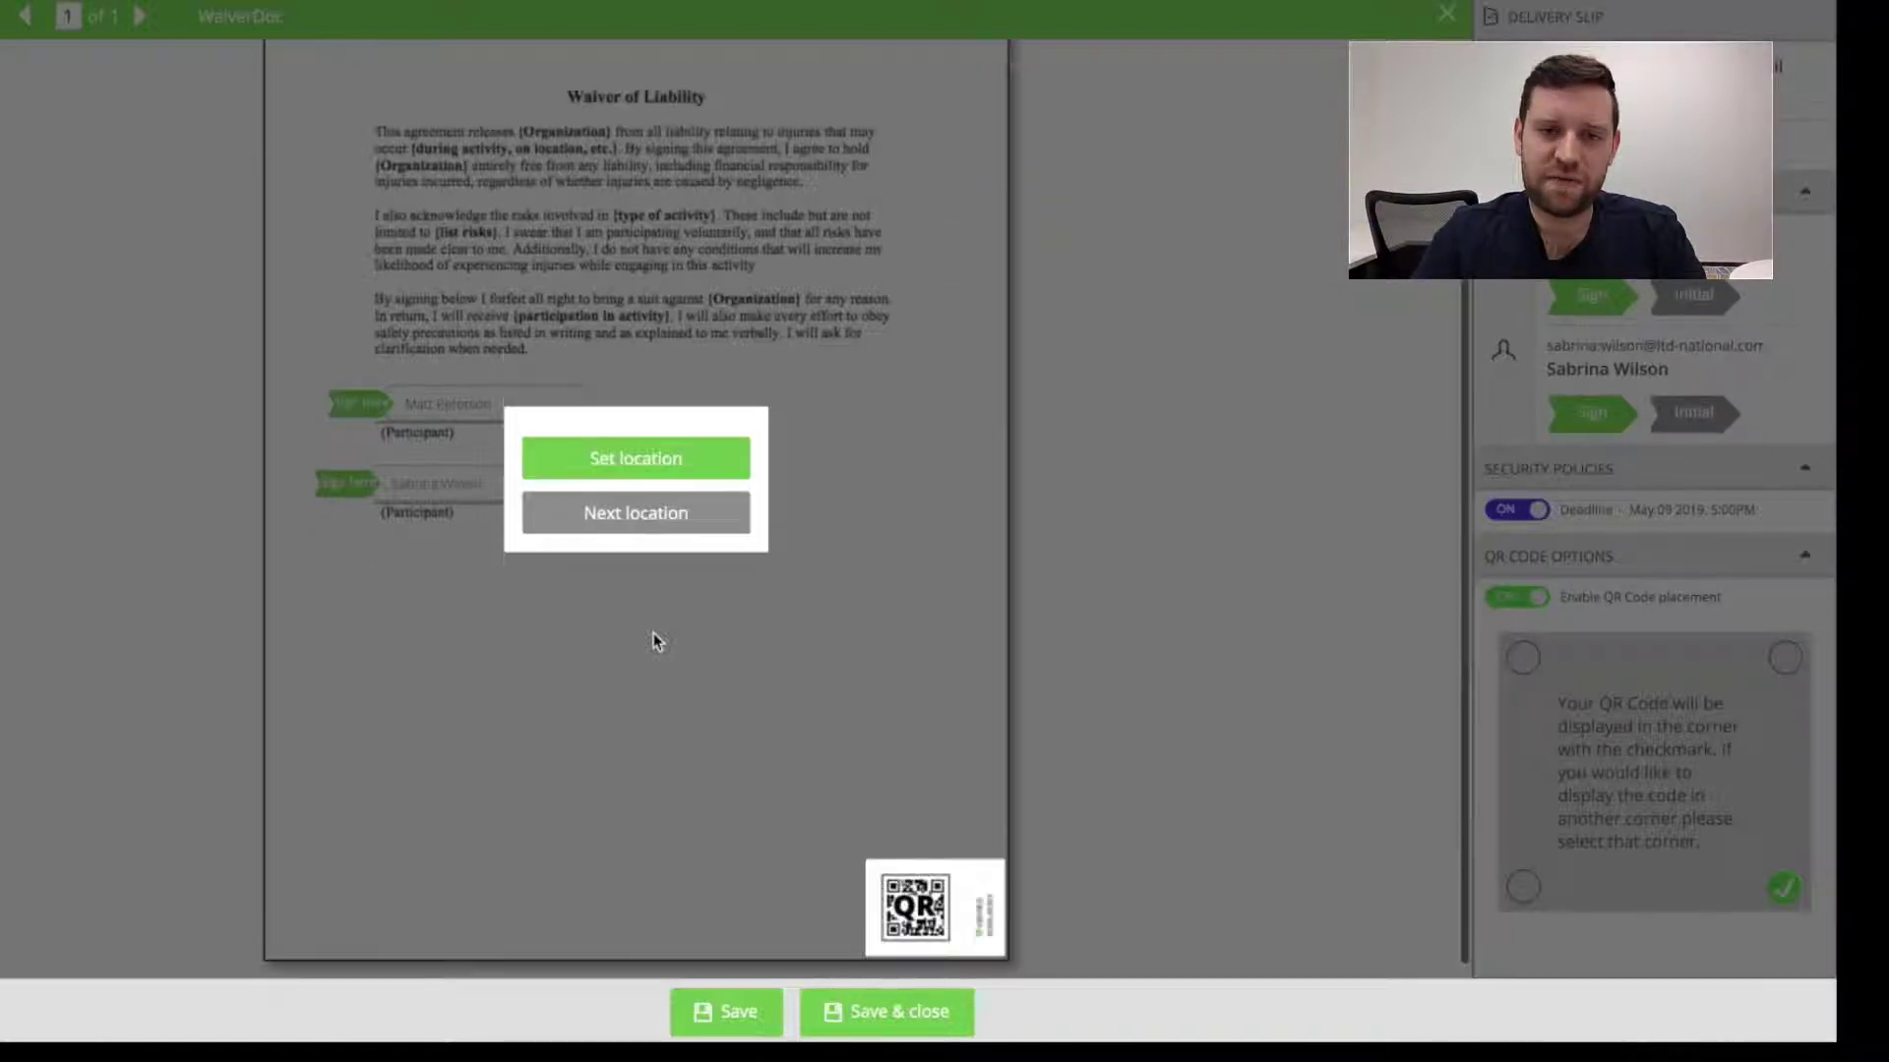
{"action": "left_click", "coordinate": [632, 531]}
{"action": "left_click", "coordinate": [632, 532]}
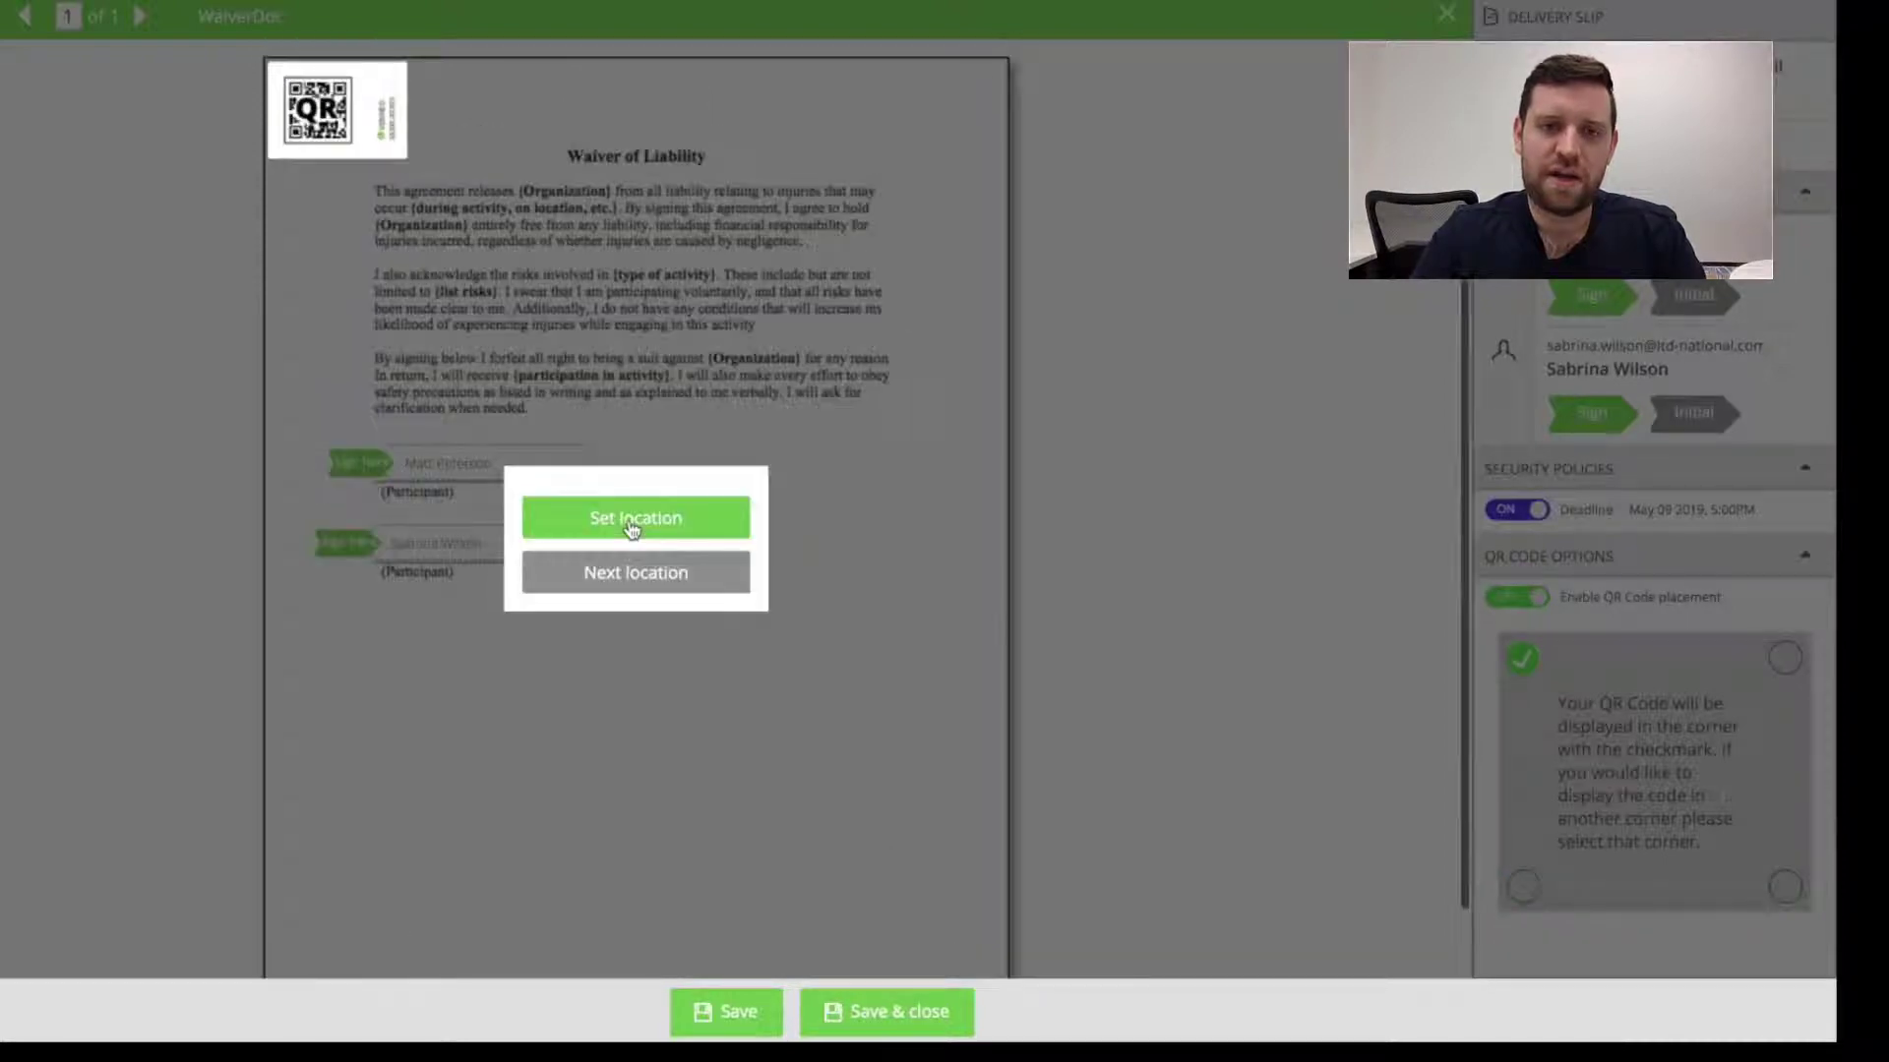
{"action": "left_click", "coordinate": [667, 519]}
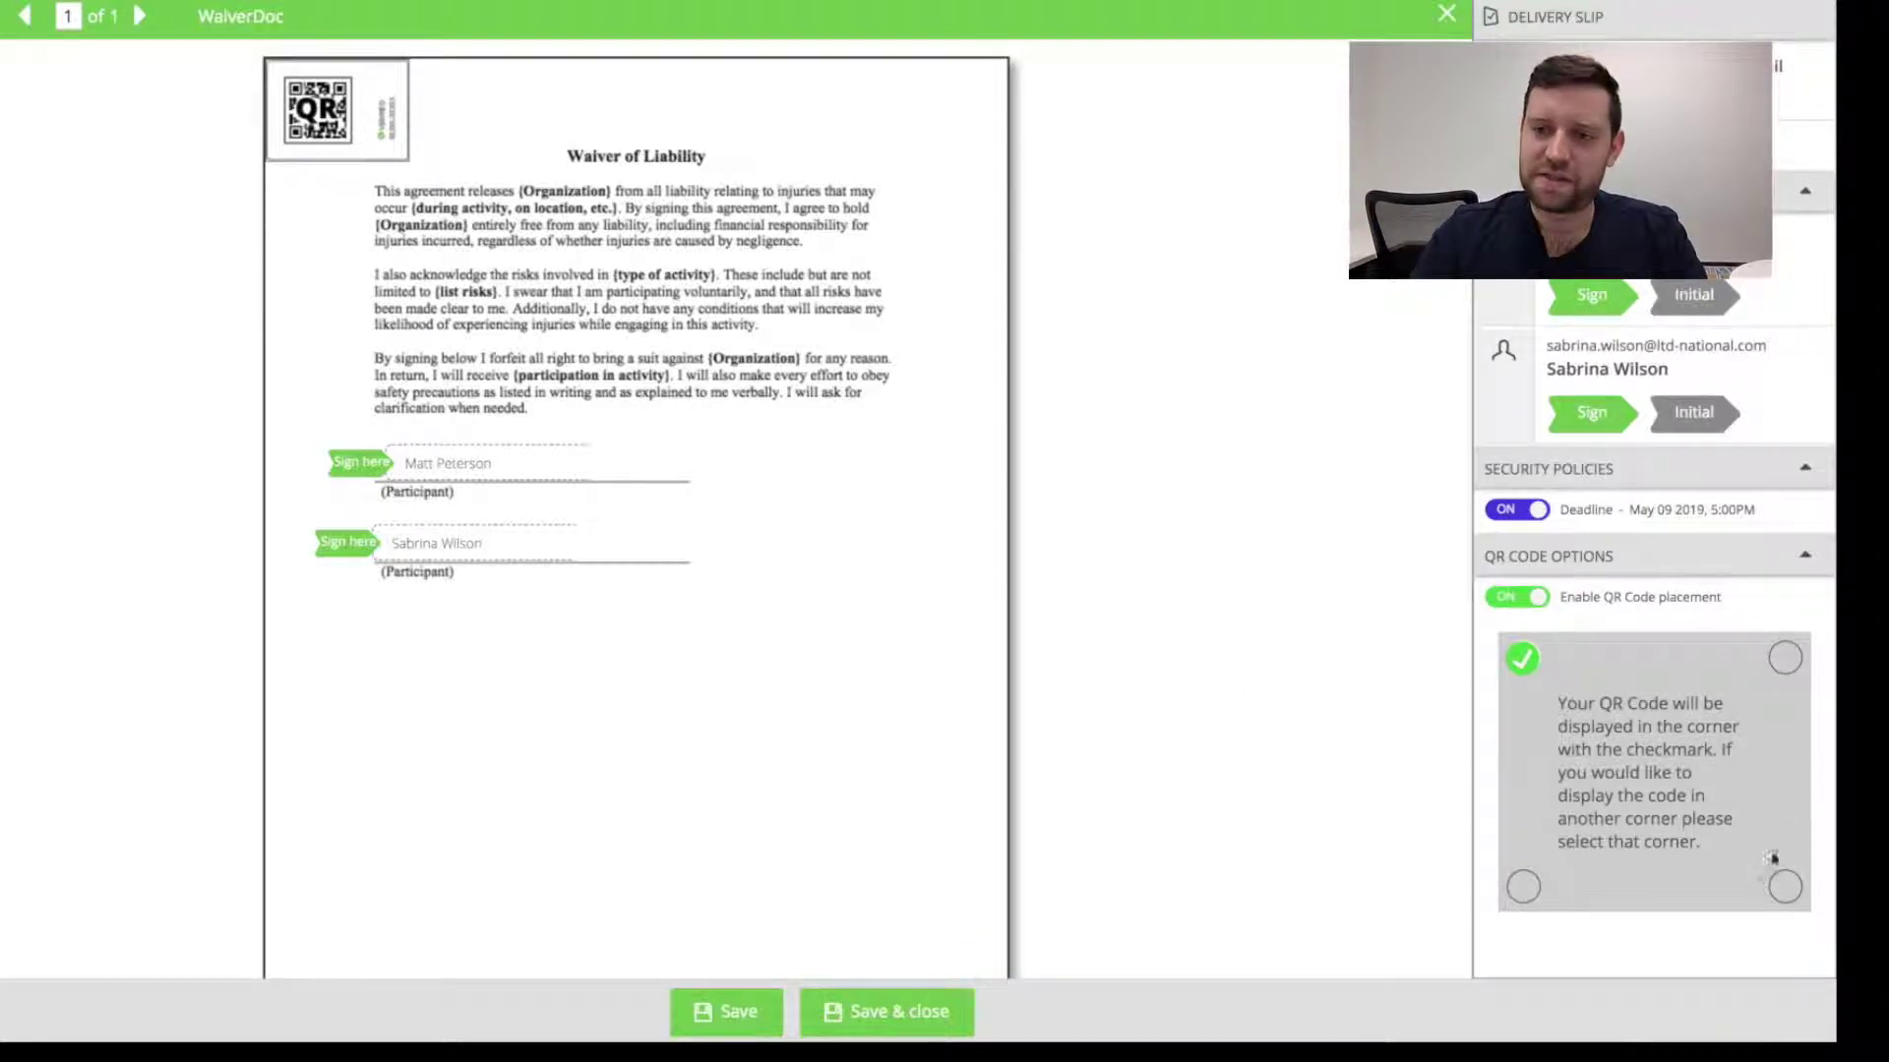
{"action": "left_click", "coordinate": [1783, 660]}
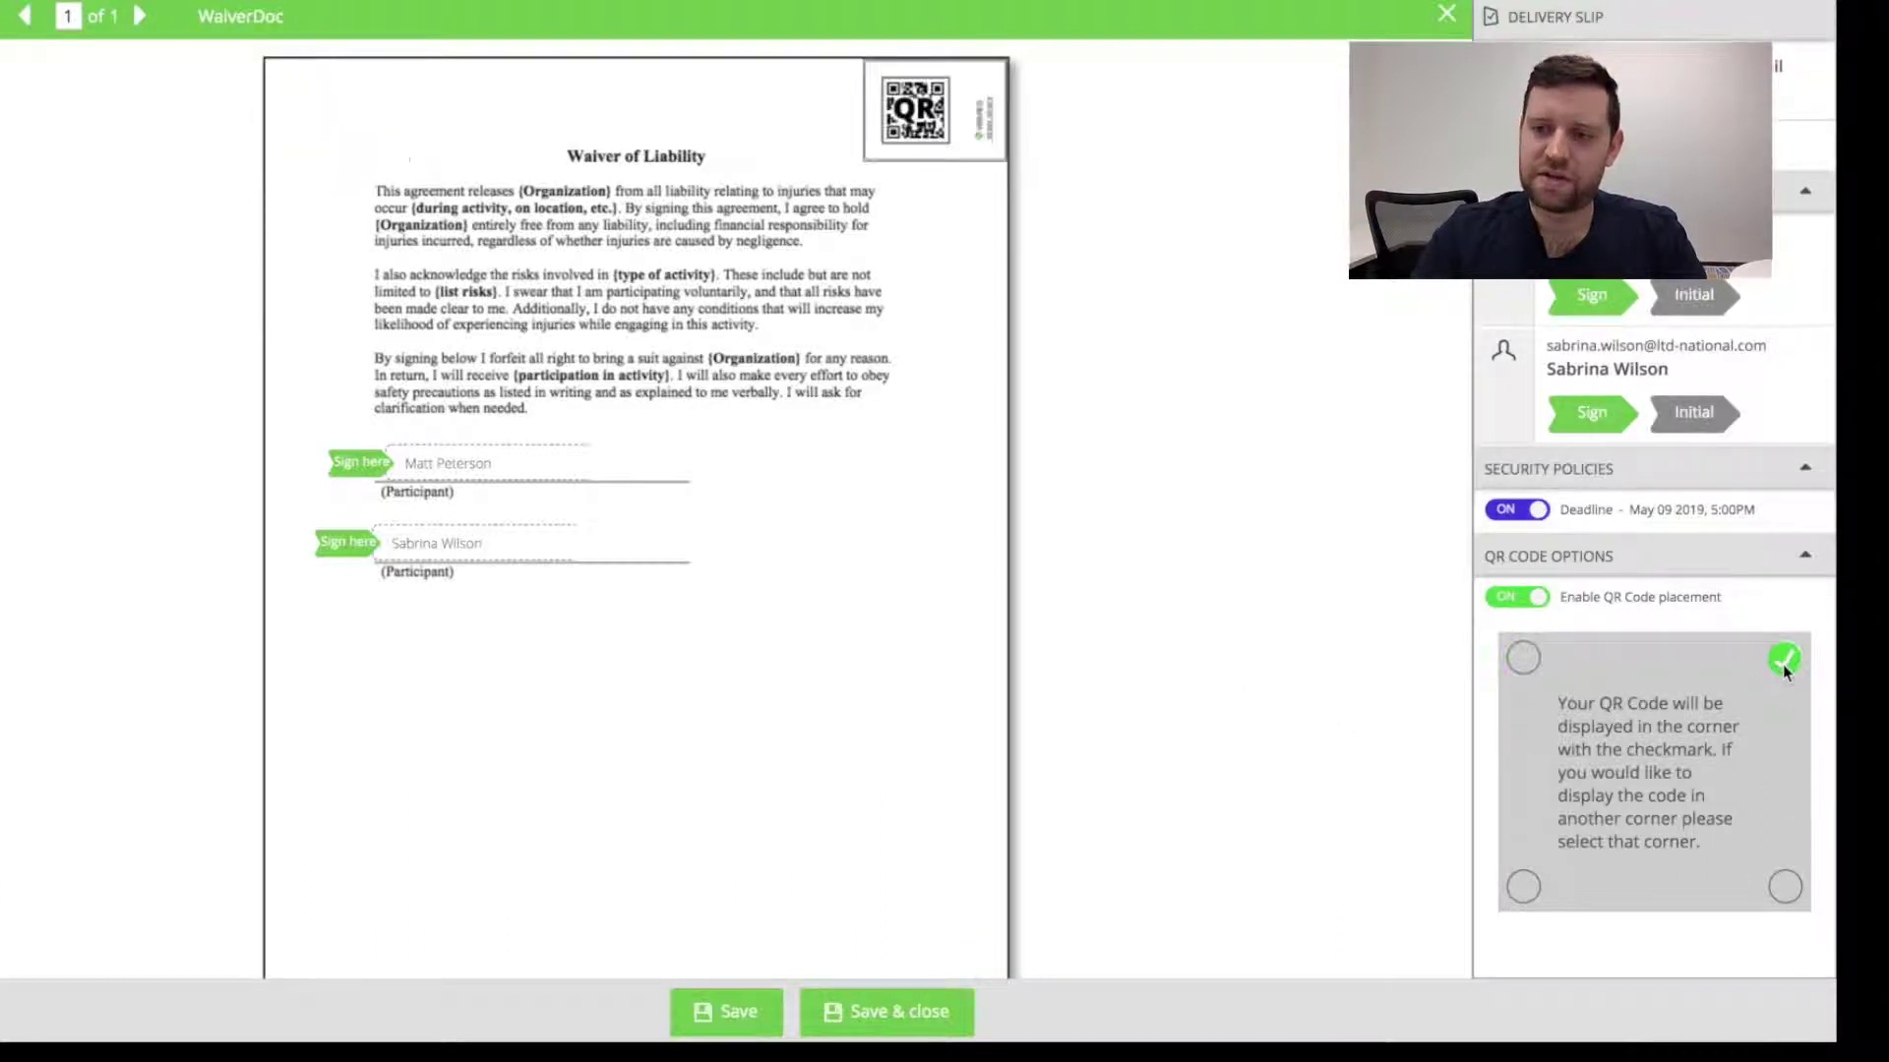
{"action": "left_click", "coordinate": [1523, 660]}
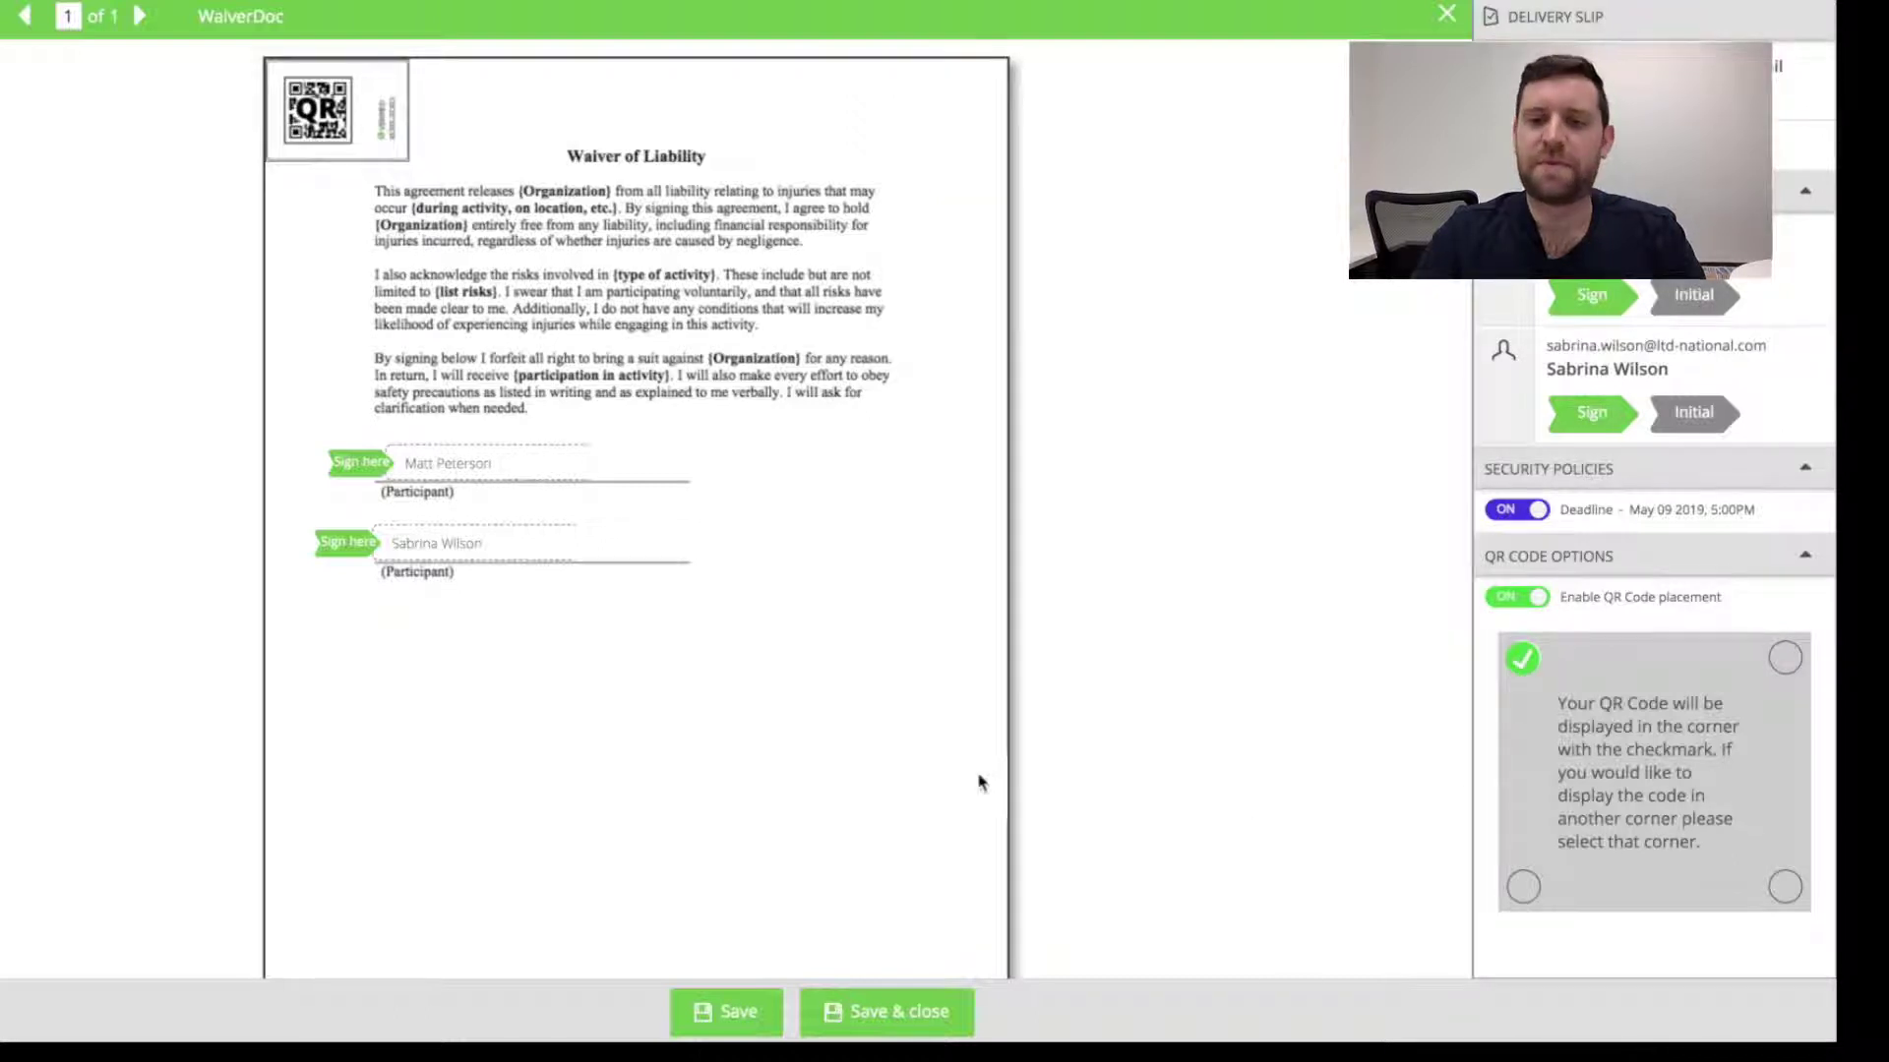
Save the WaiverDoc layout and send the waiver message securely.
{"action": "left_click", "coordinate": [914, 1005]}
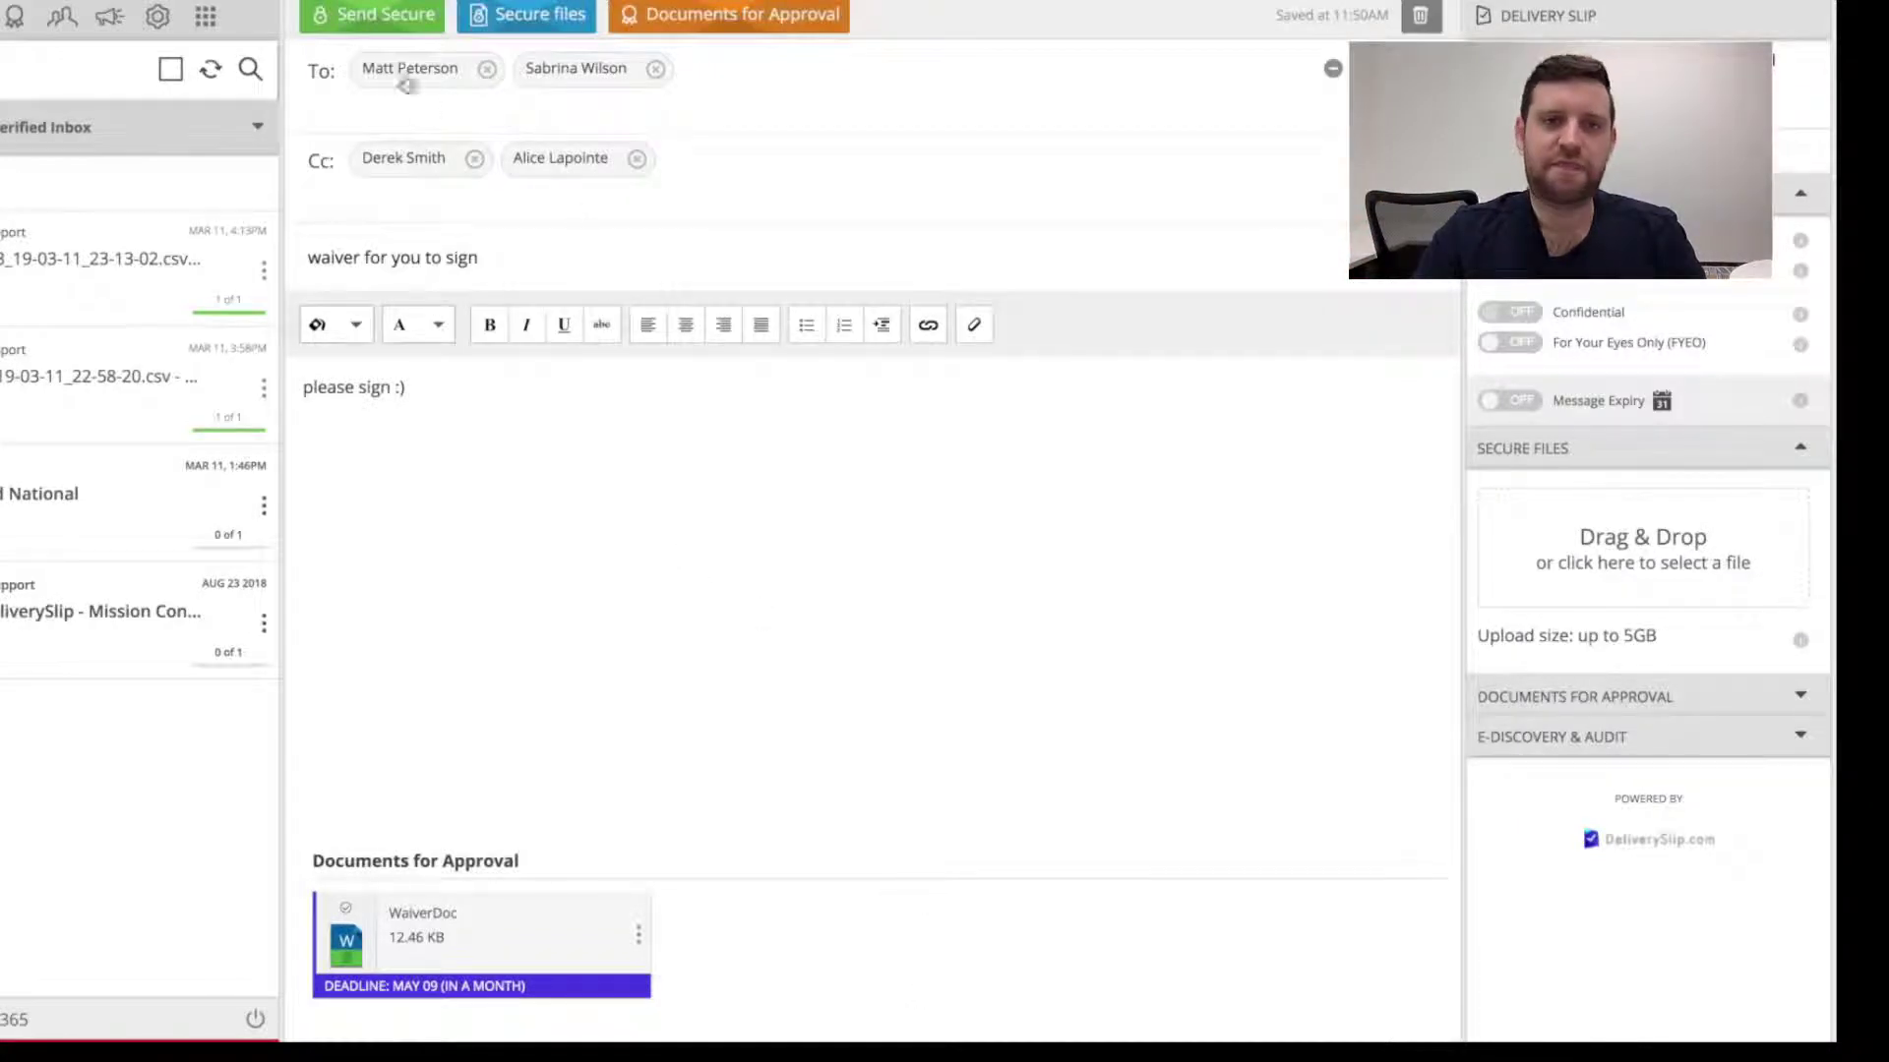
{"action": "left_click", "coordinate": [379, 14]}
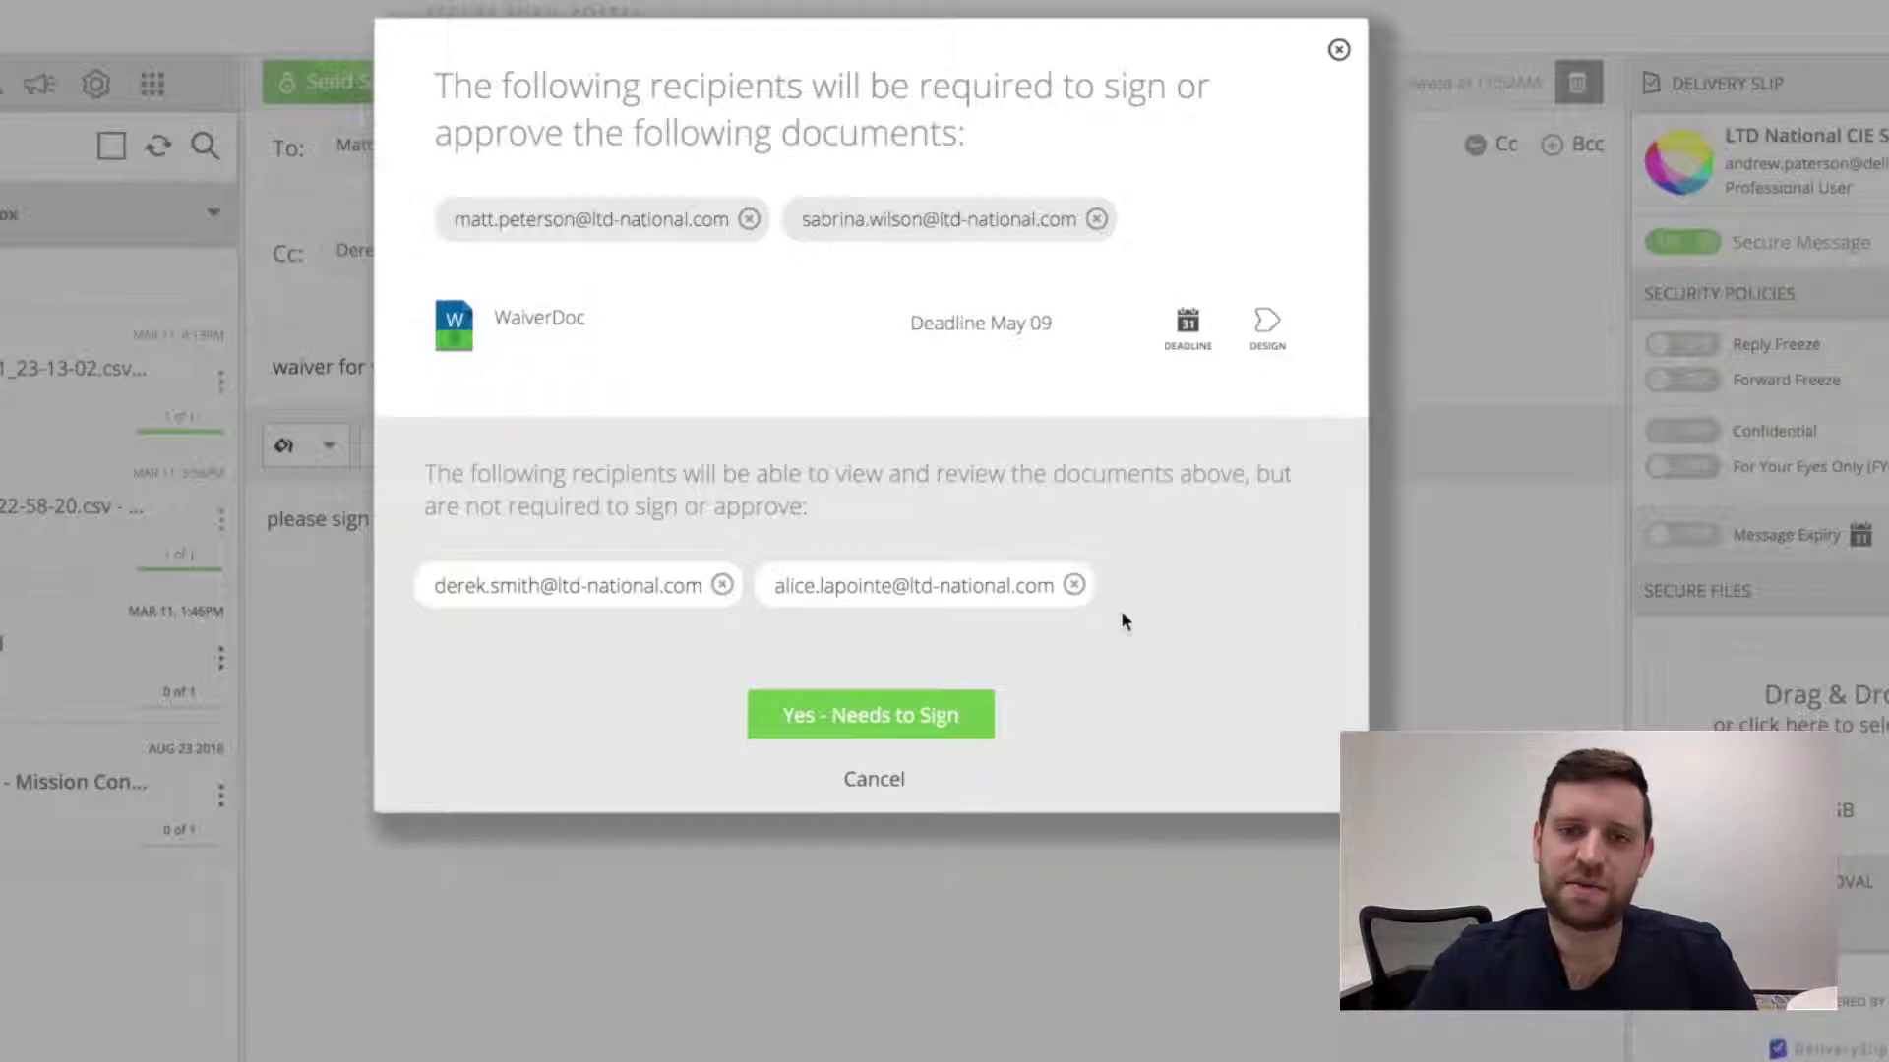
{"action": "left_click", "coordinate": [870, 715]}
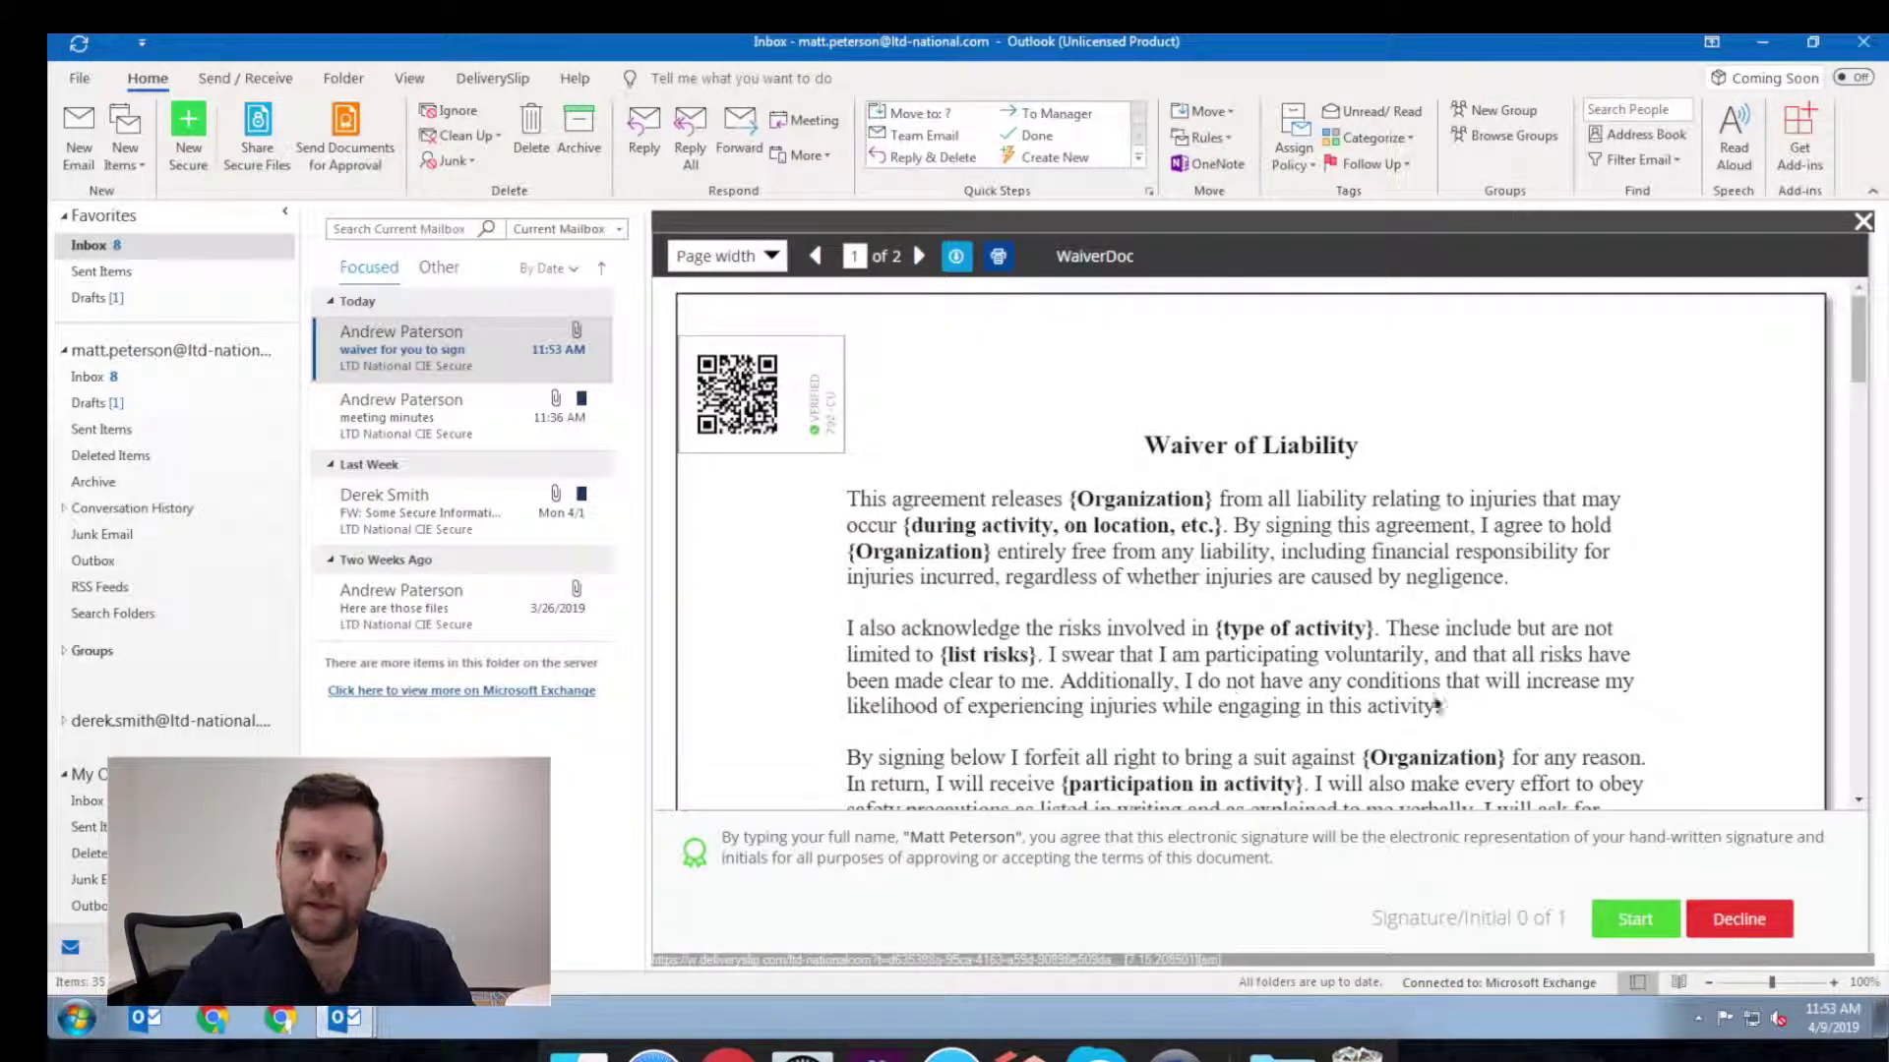
{"action": "left_click_drag", "start_coordinate": [1857, 362], "coordinate": [1858, 420]}
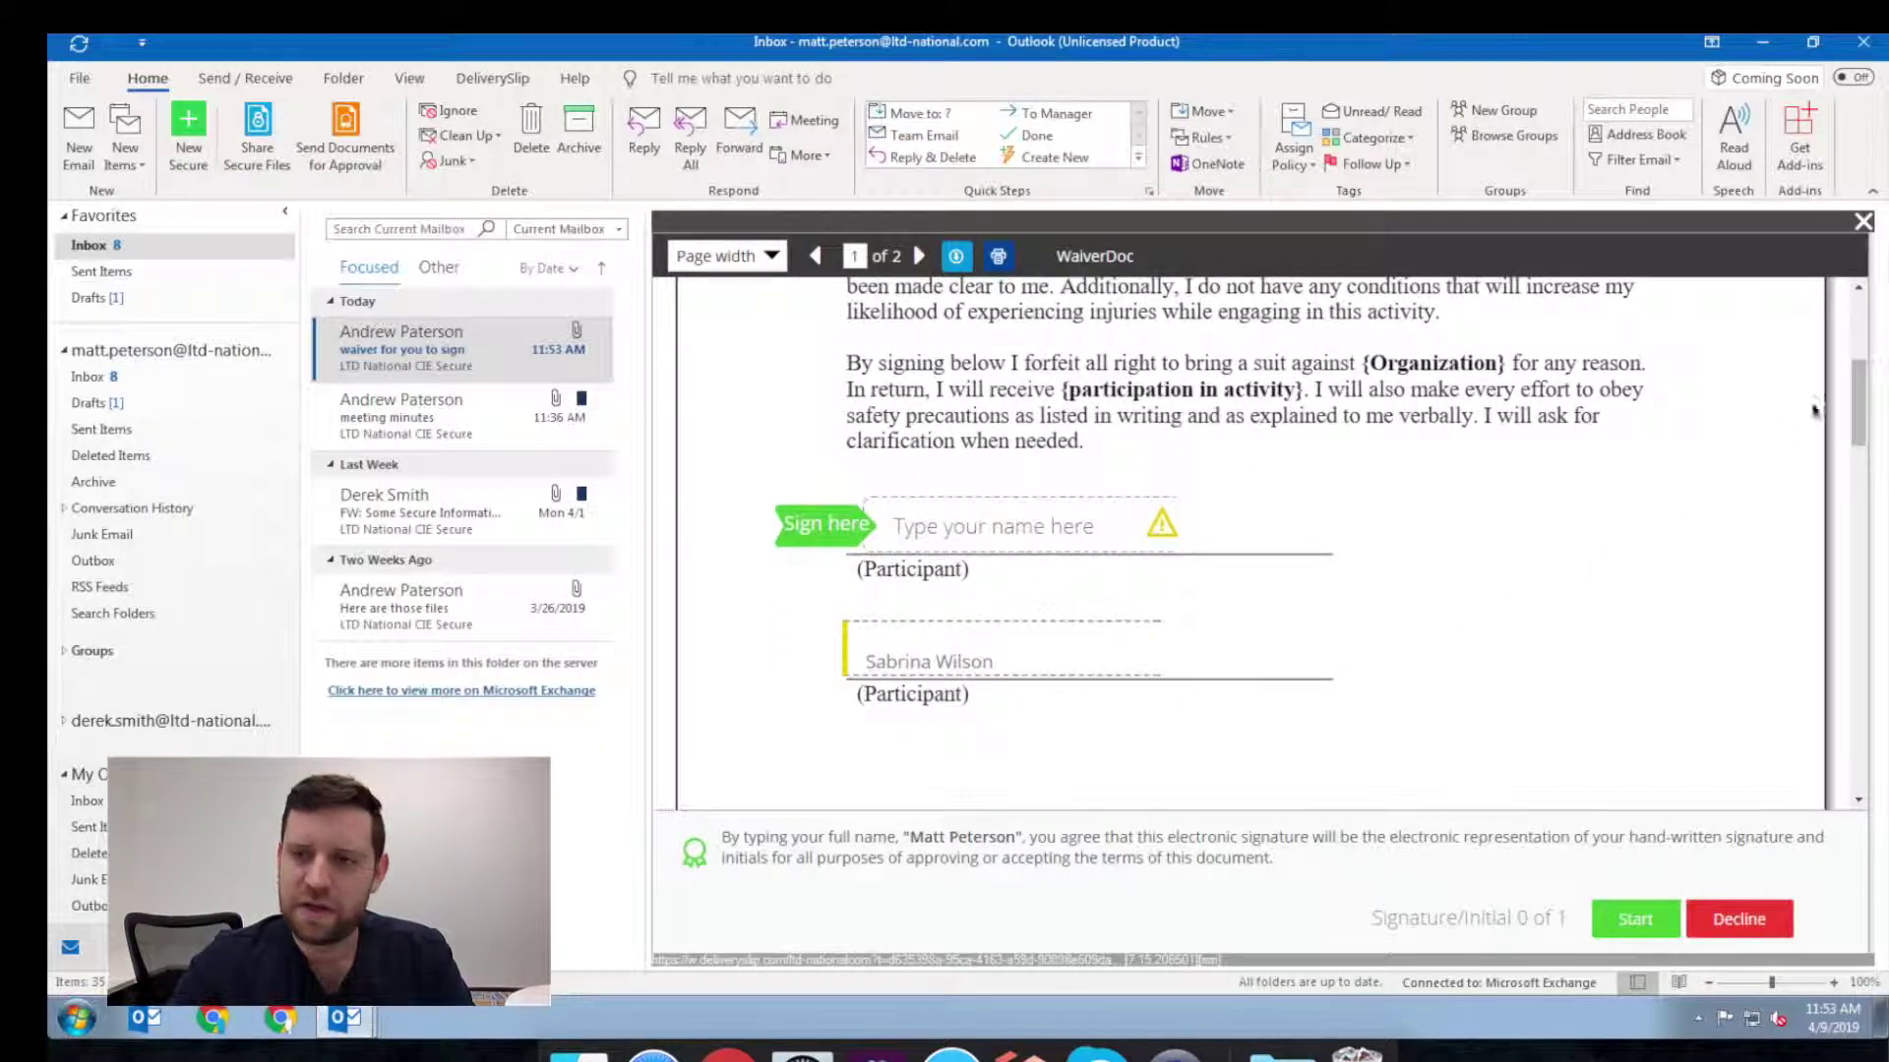
{"action": "scroll", "coordinate": [1711, 516], "scroll_direction": "down", "scroll_amount": 2}
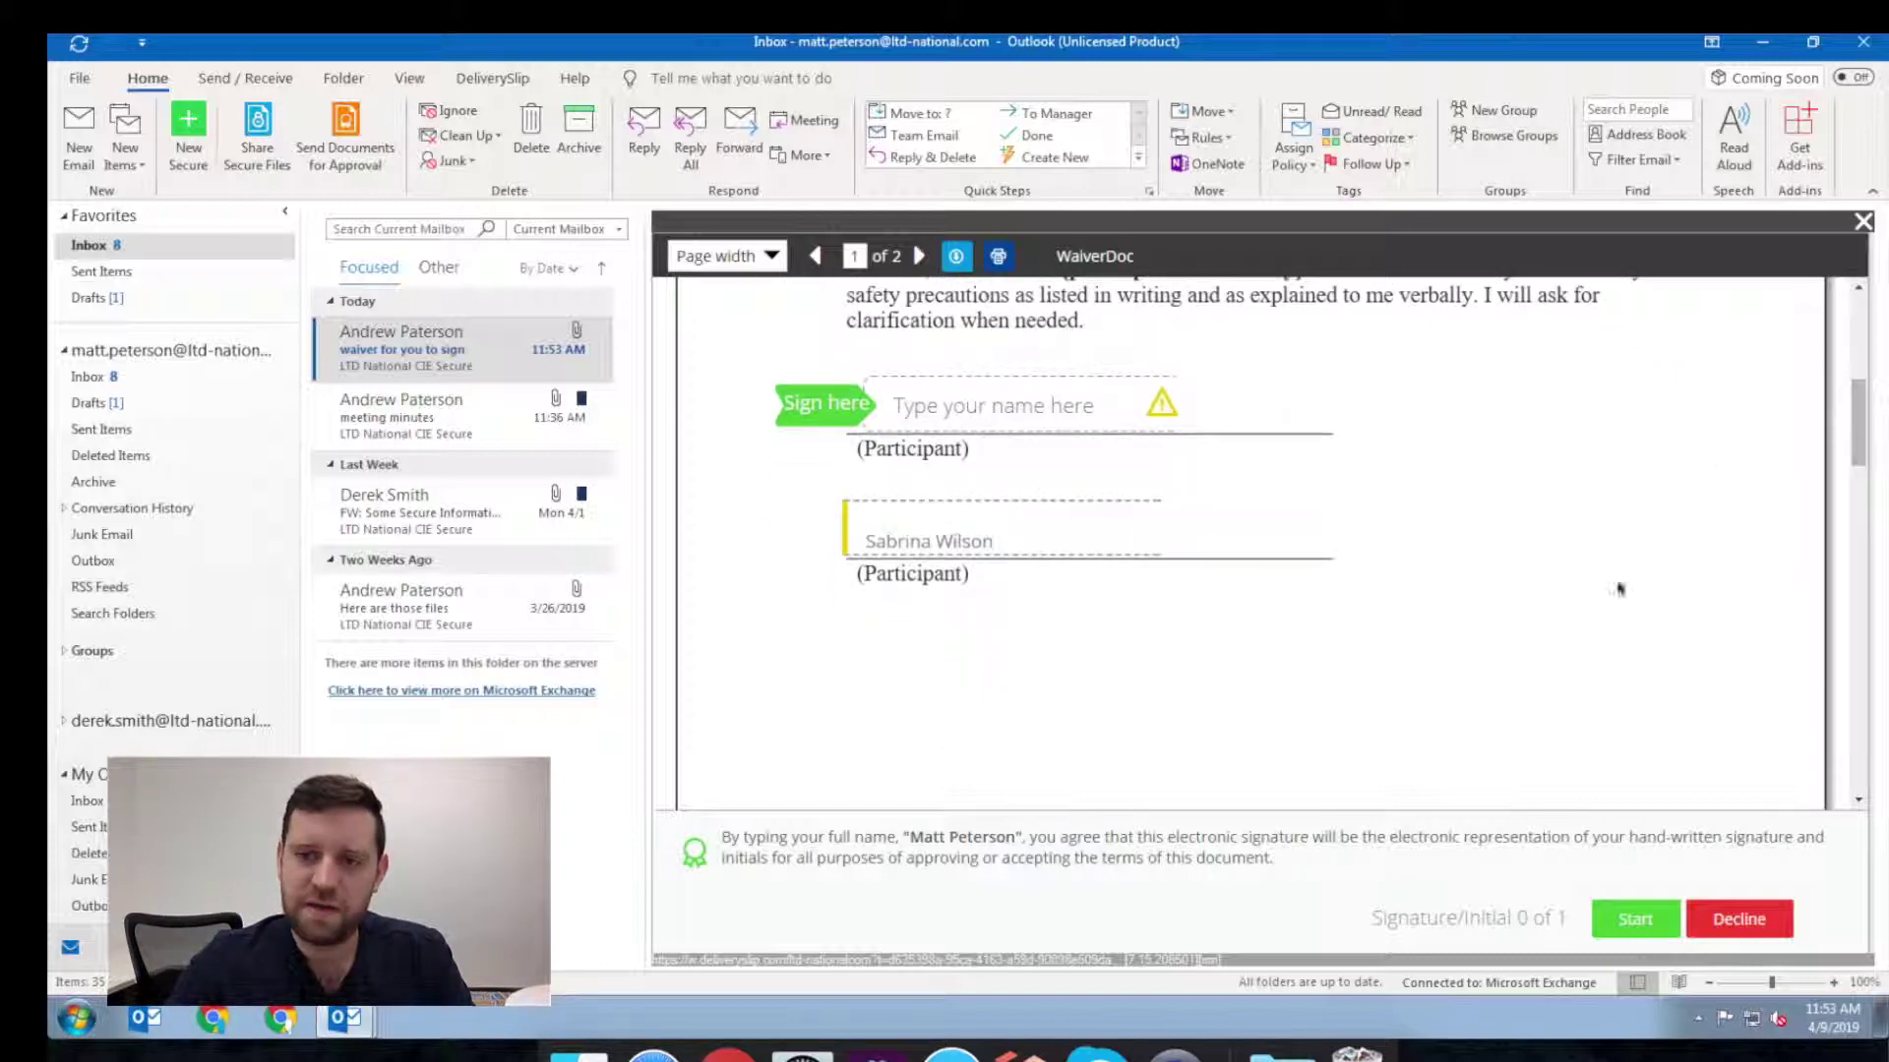
{"action": "left_click", "coordinate": [1632, 920]}
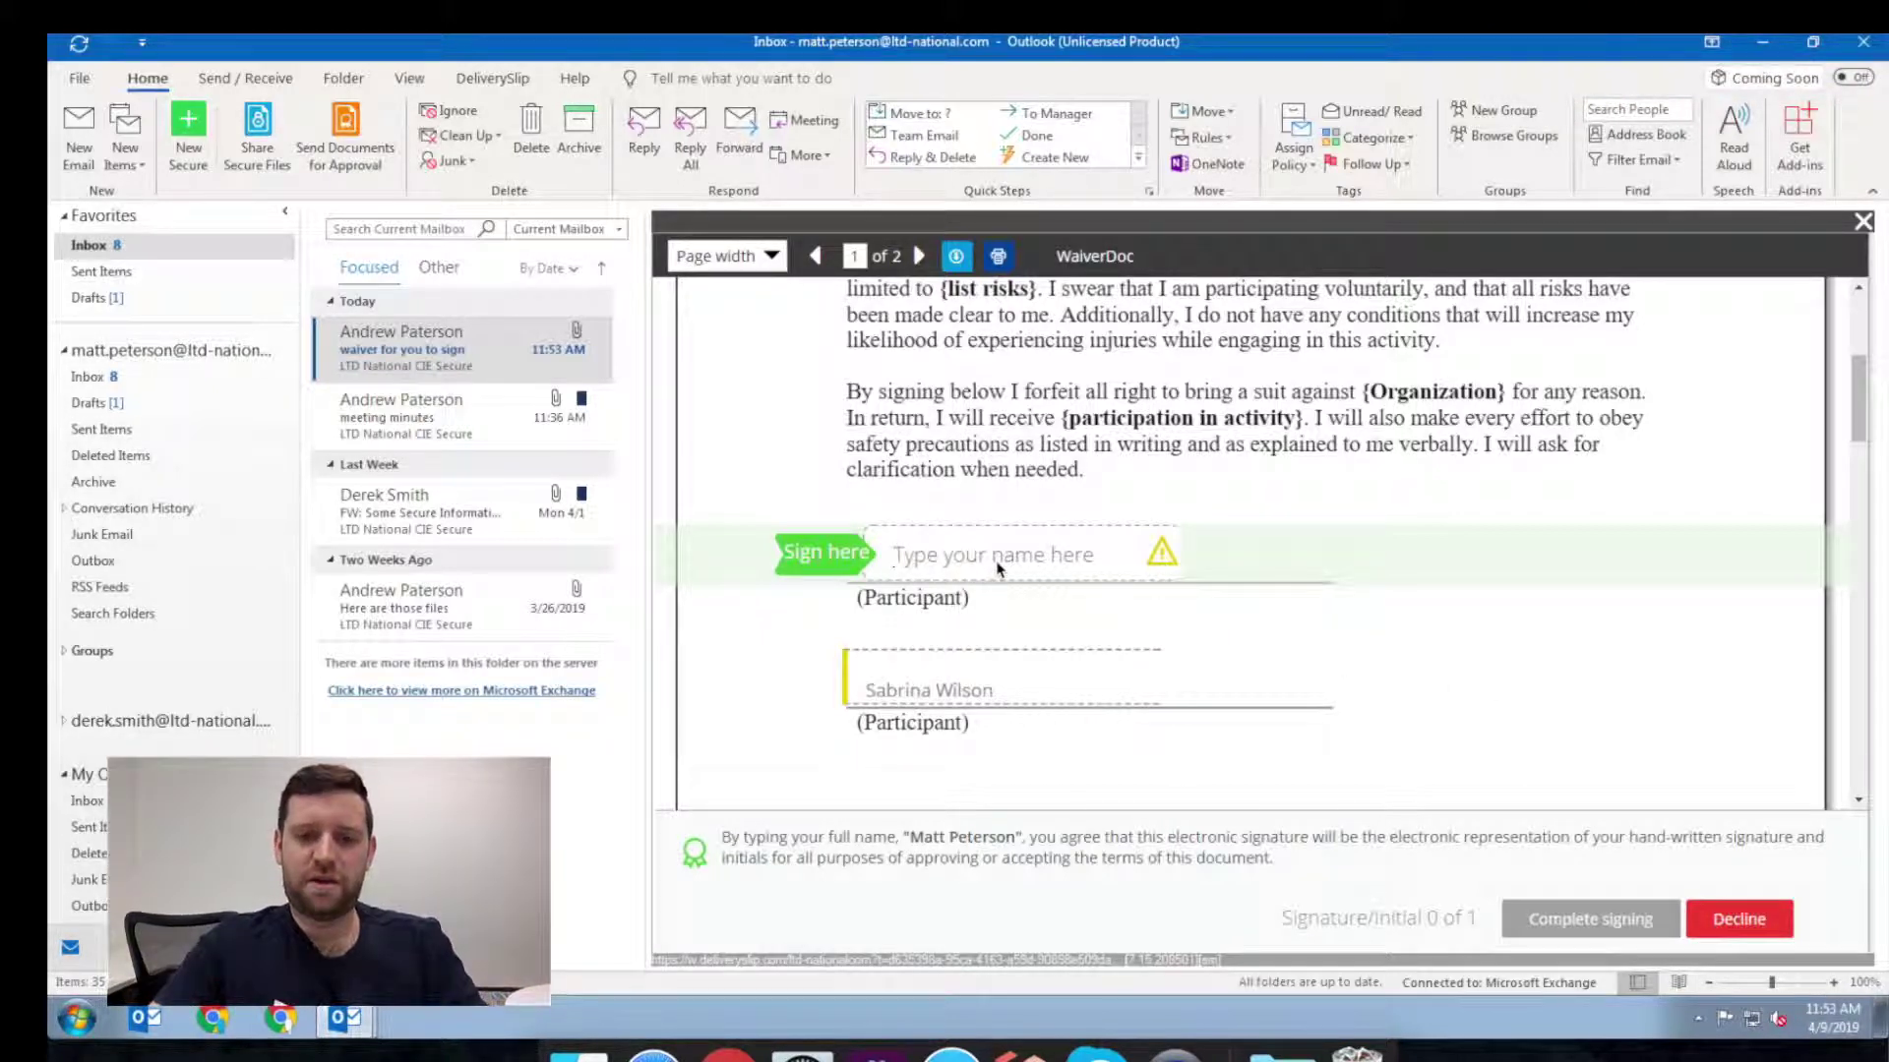
{"action": "type", "text": "Matt Peter"}
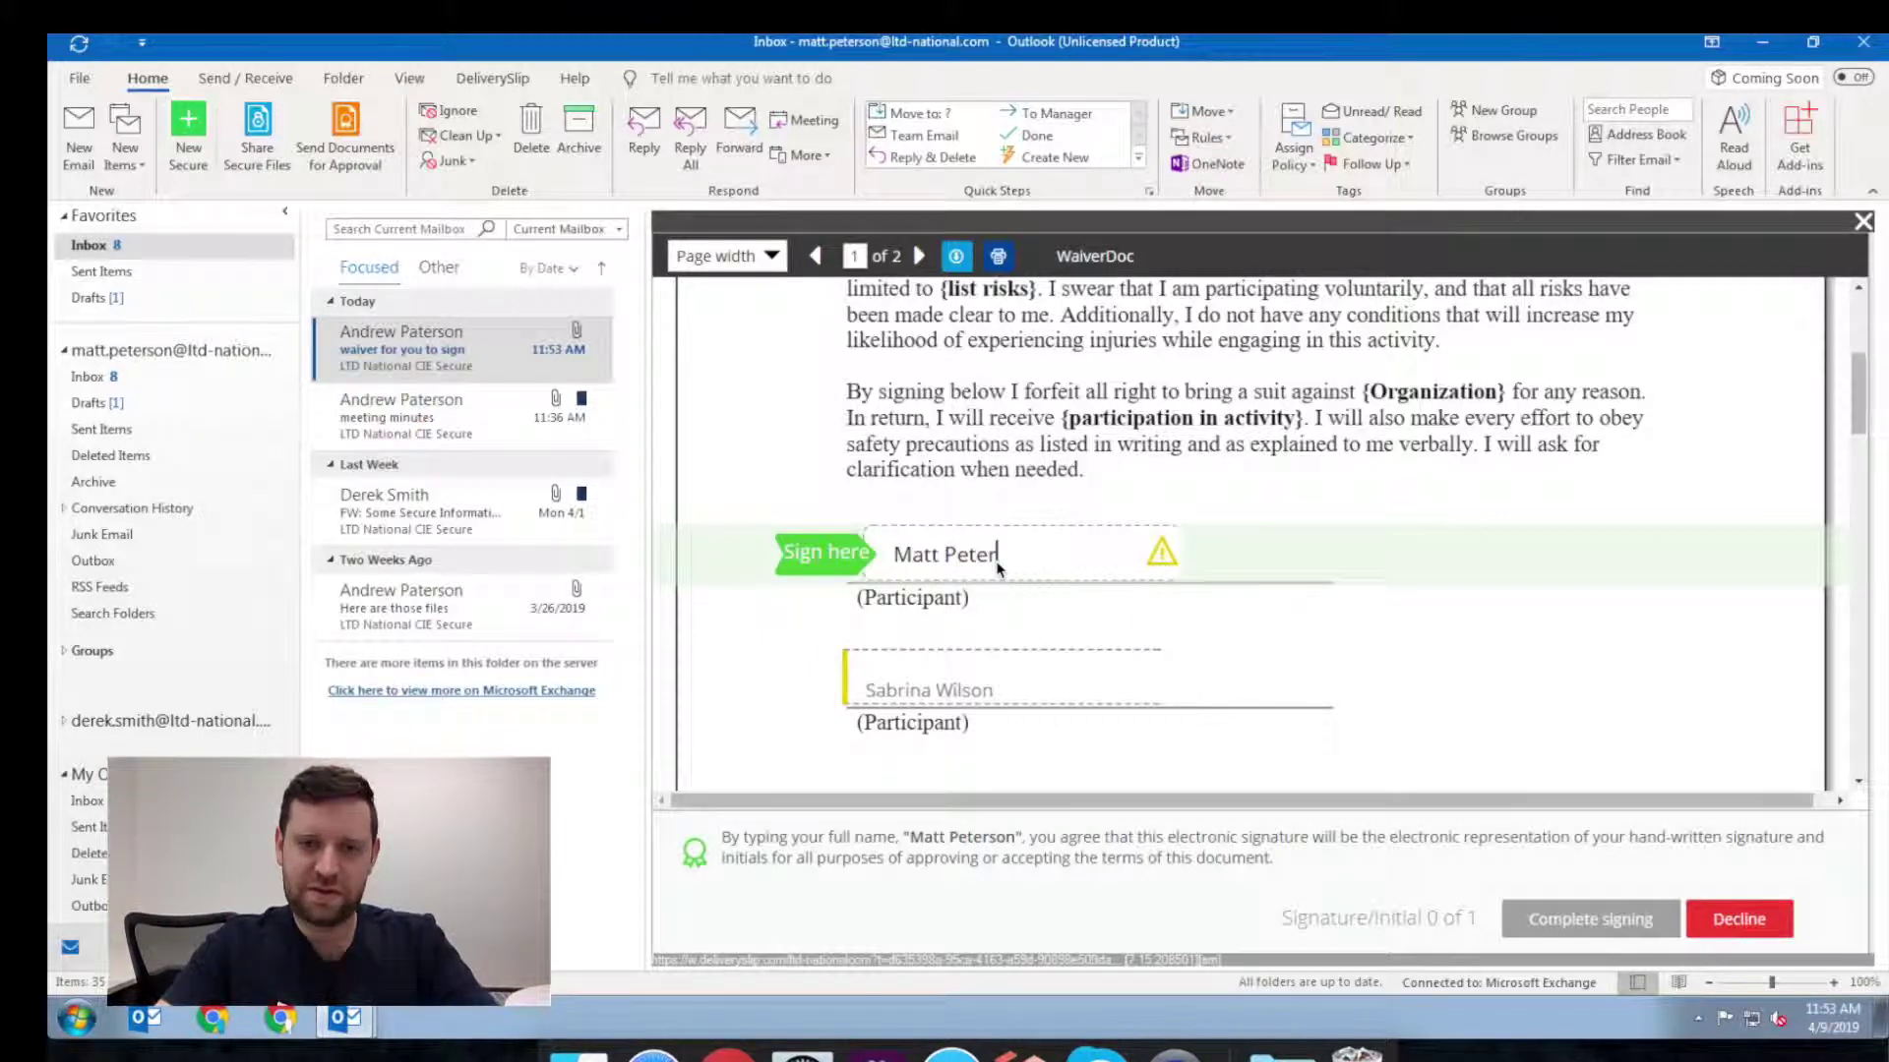
{"action": "type", "text": "n"}
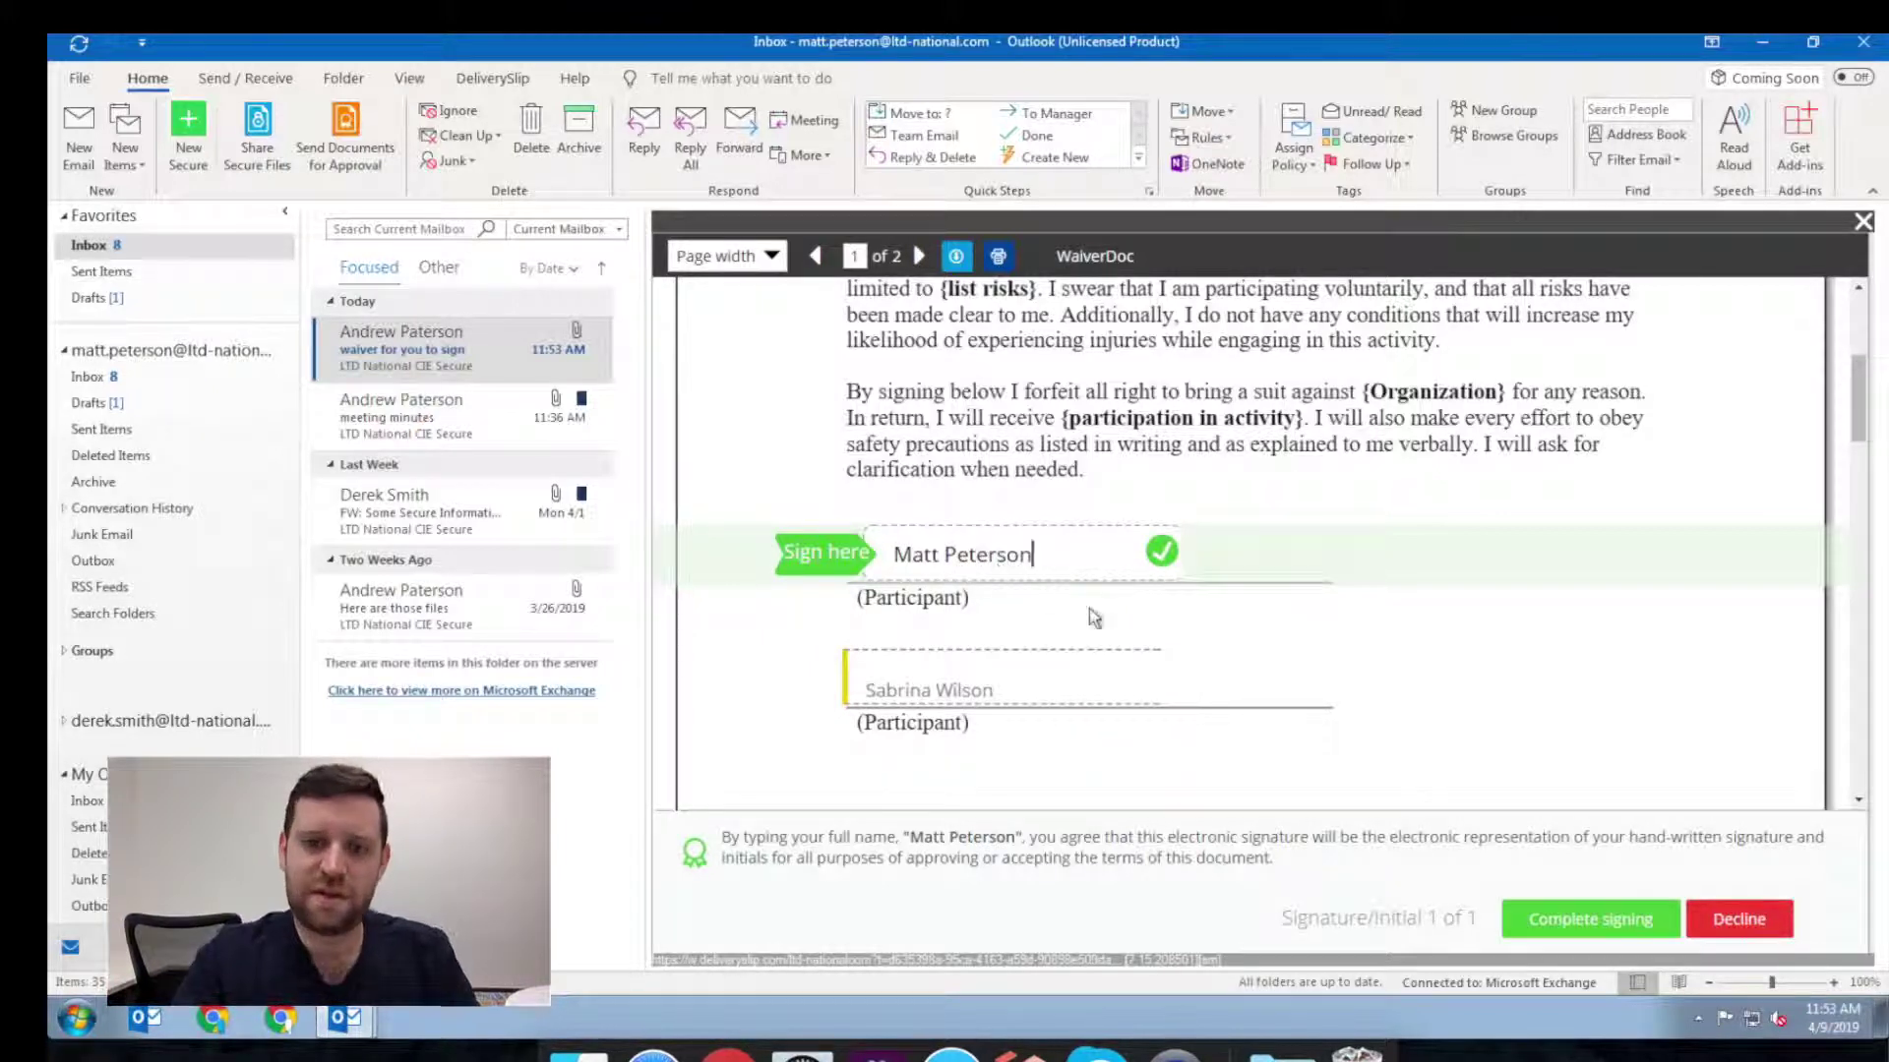
{"action": "left_click", "coordinate": [1570, 914]}
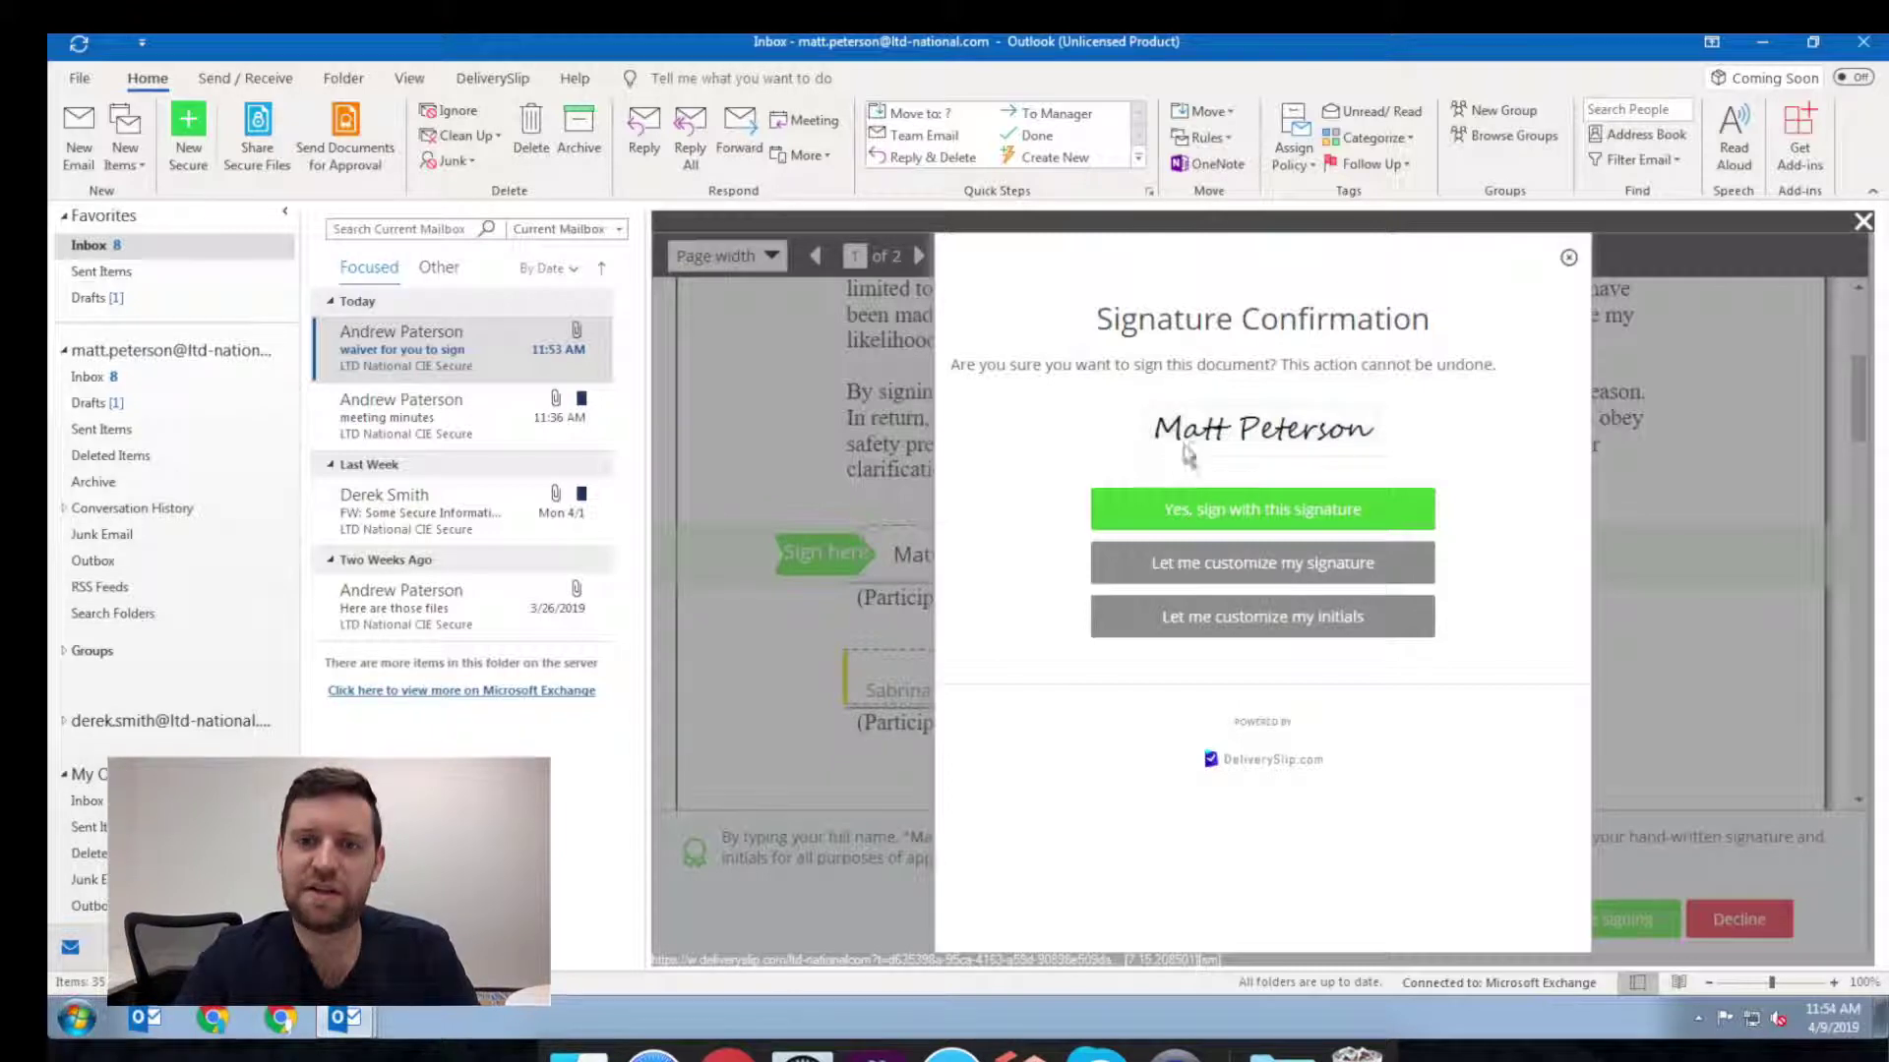
Confirm Matt Peterson's signature with 'Yes, sign with this signature'.
{"action": "left_click", "coordinate": [1286, 512]}
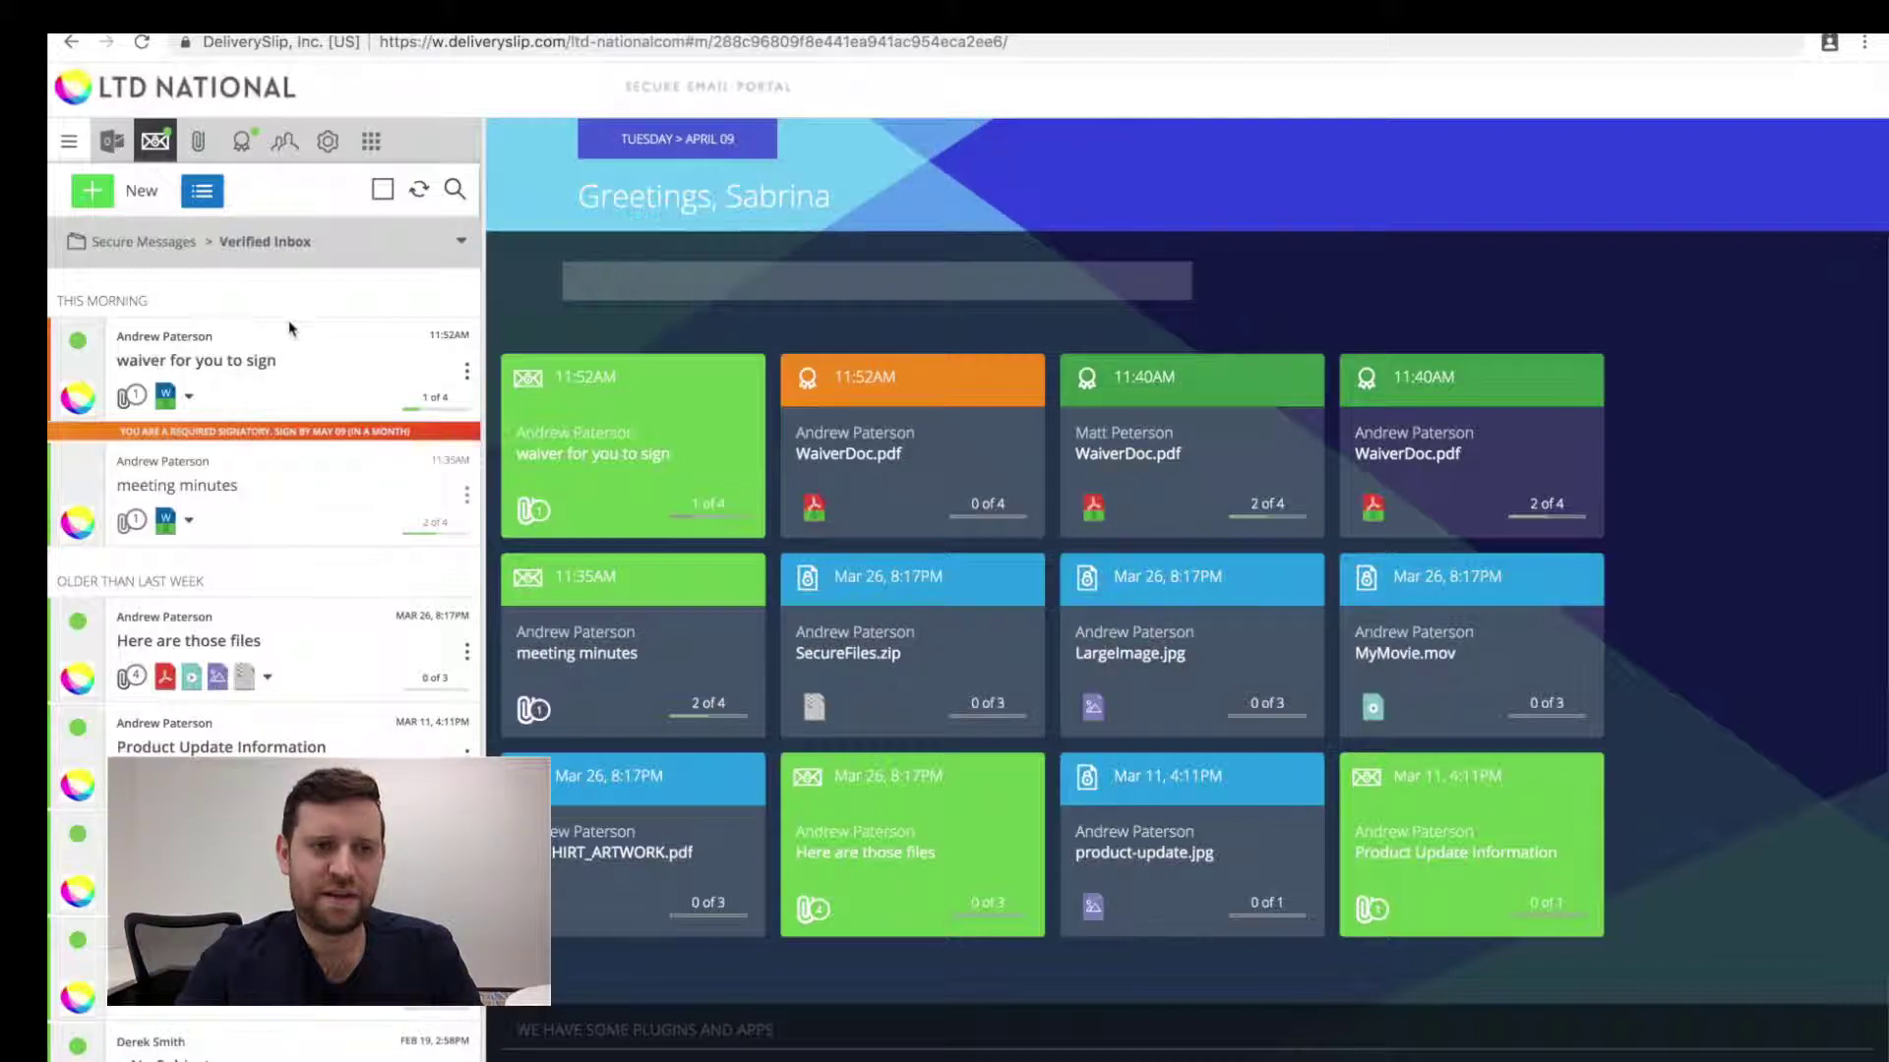
Open the 'waiver for you to sign' message and view its WaiverDoc attachment.
{"action": "left_click", "coordinate": [274, 372]}
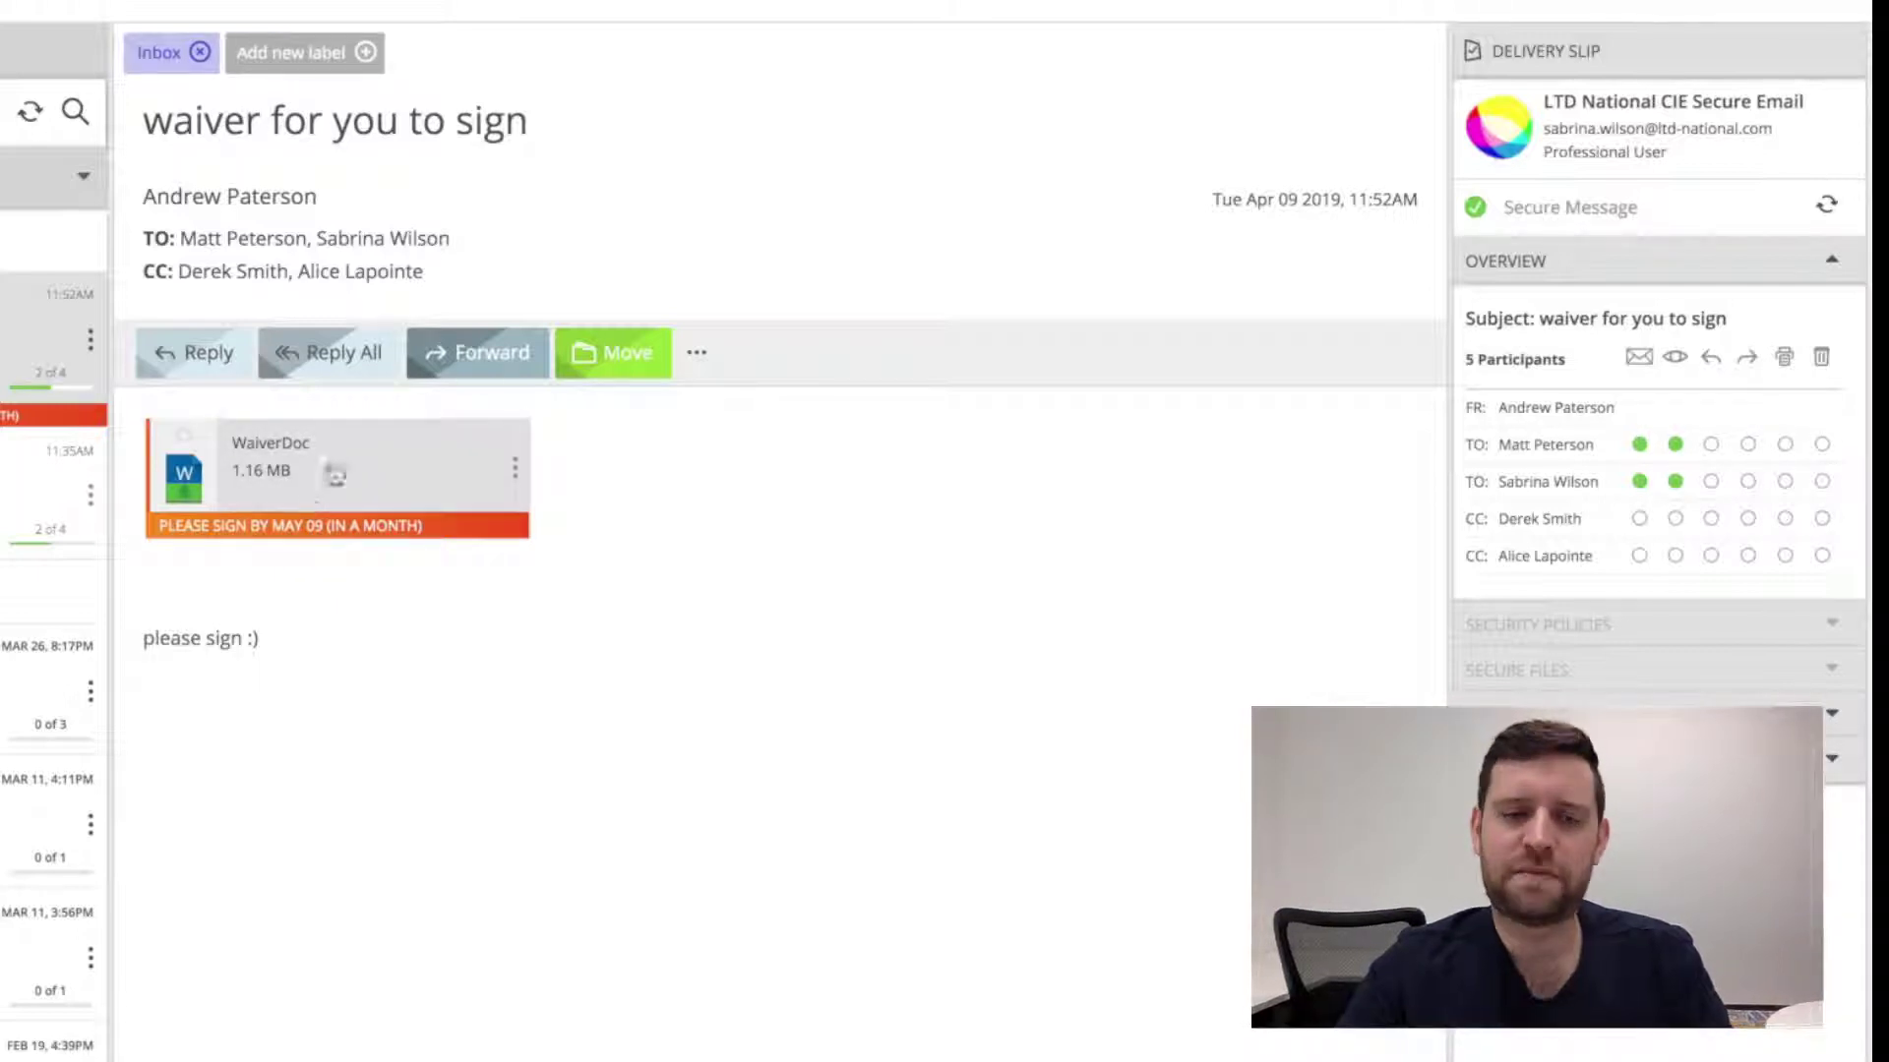
{"action": "left_click", "coordinate": [313, 495]}
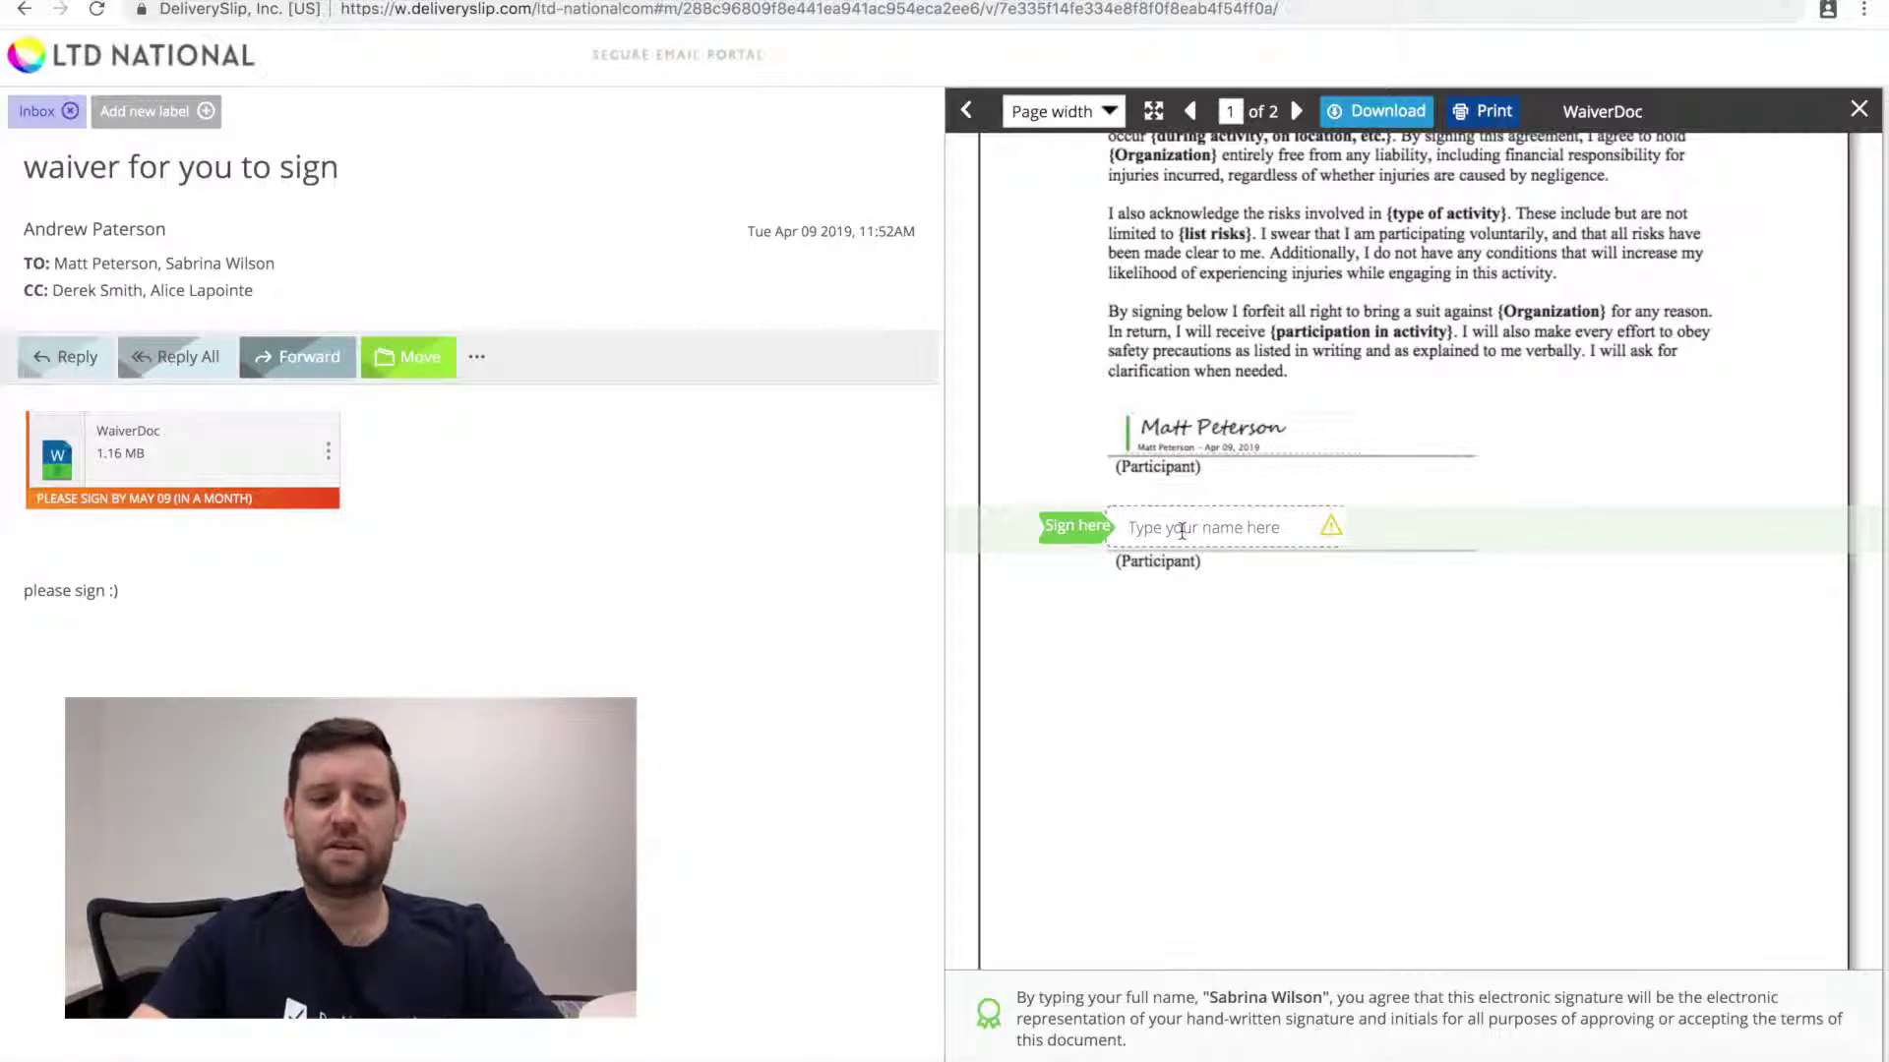
{"action": "type", "text": "Sabrina"}
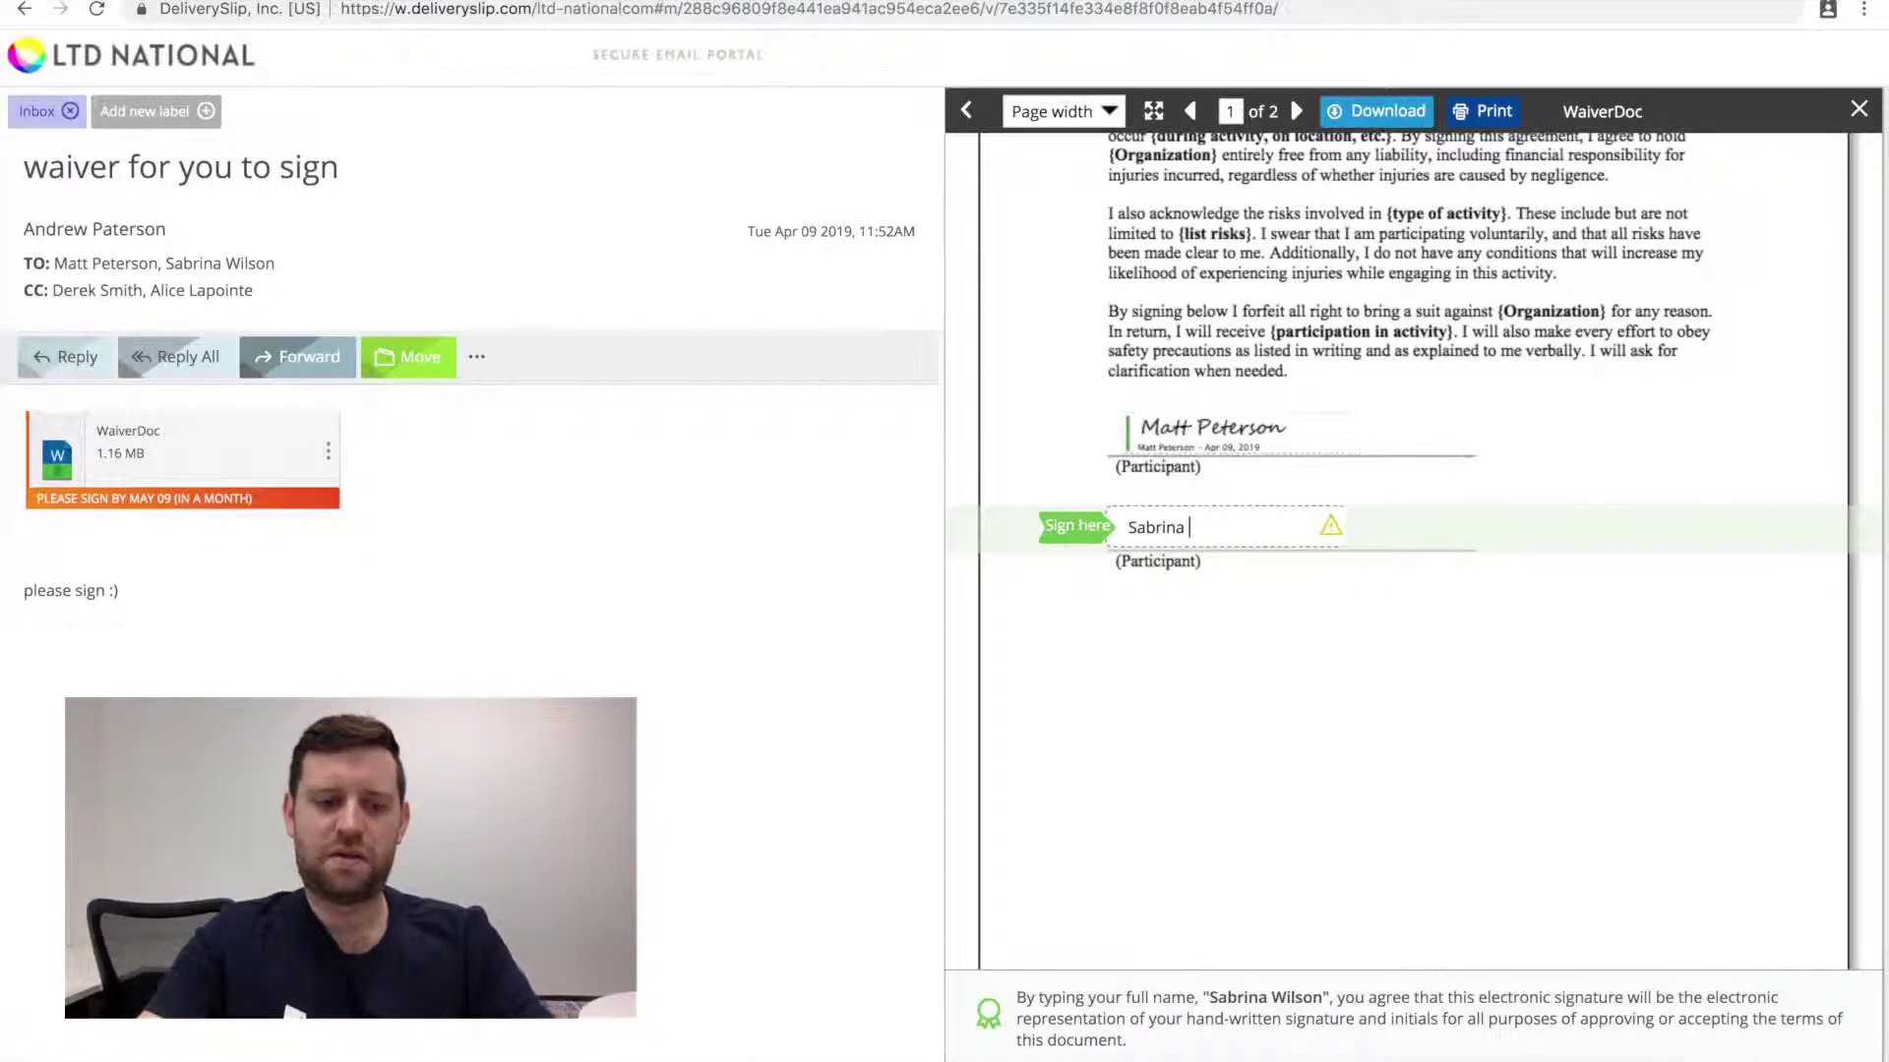
{"action": "type", "text": " Wilson"}
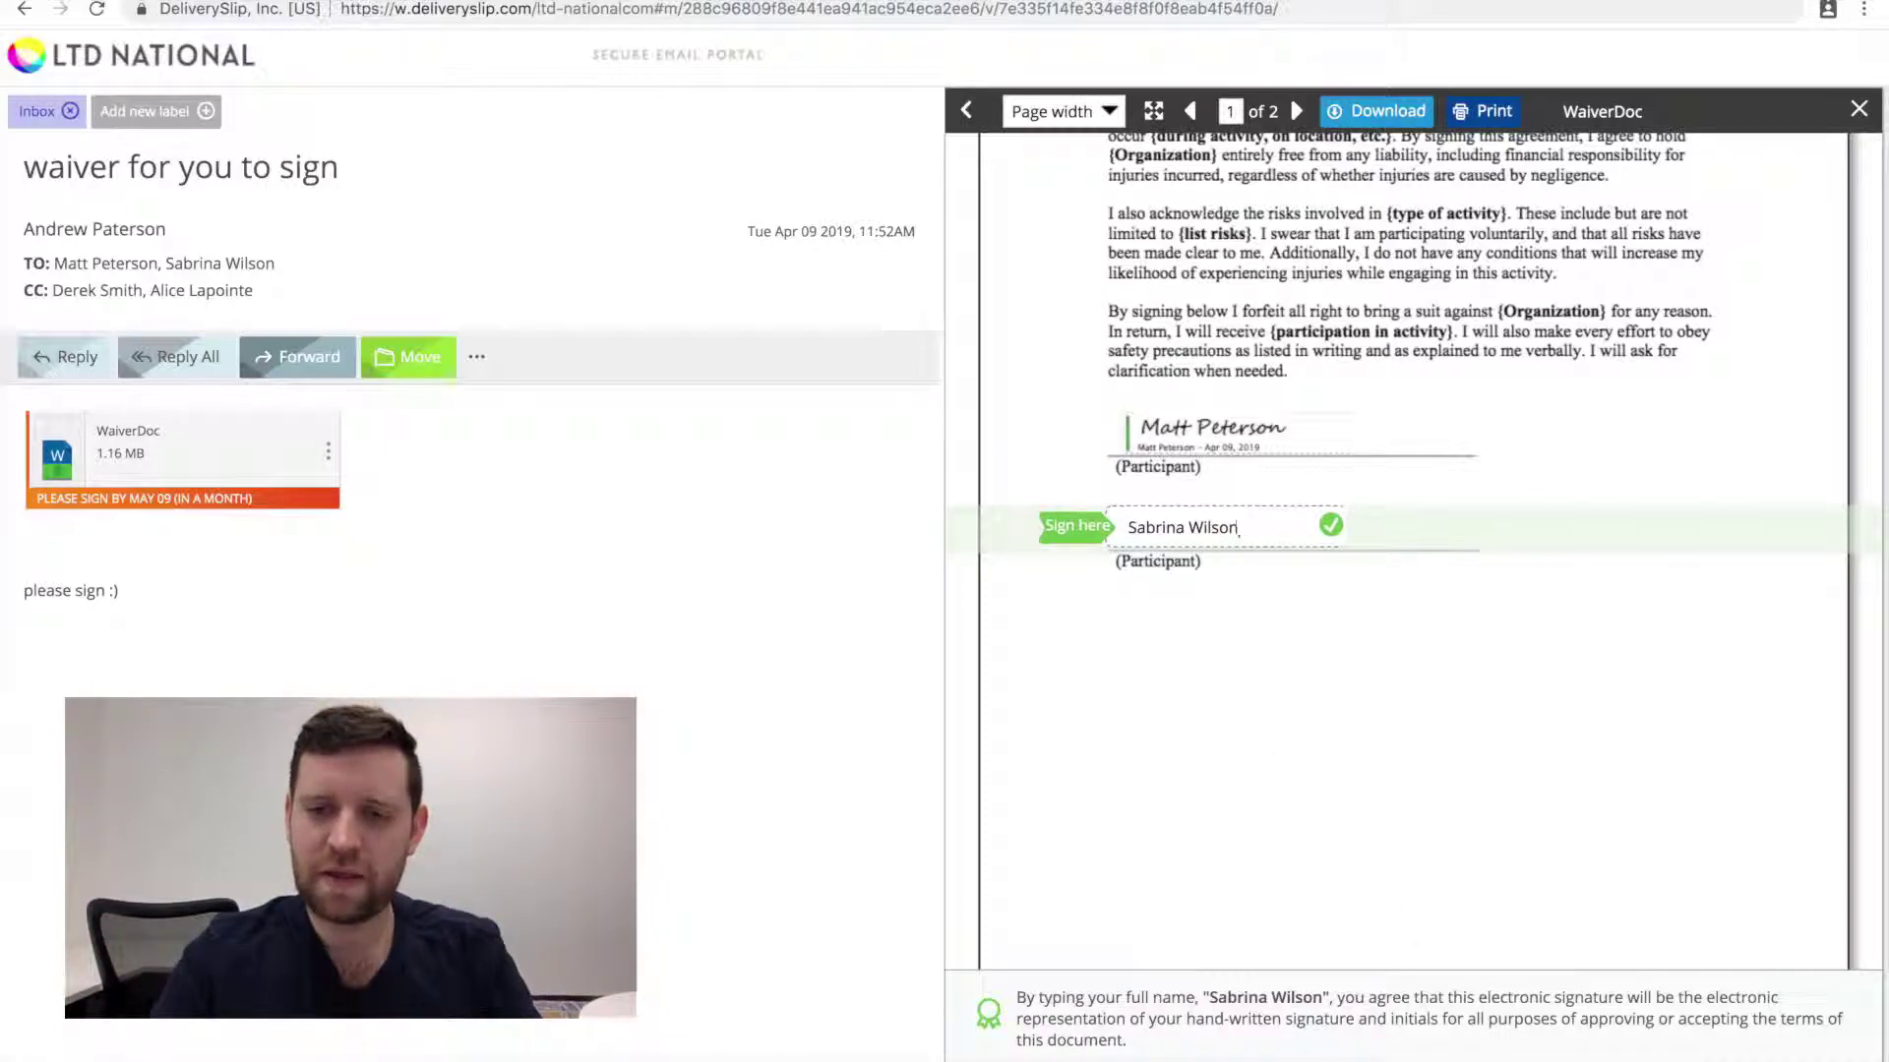
{"action": "key", "text": "Return"}
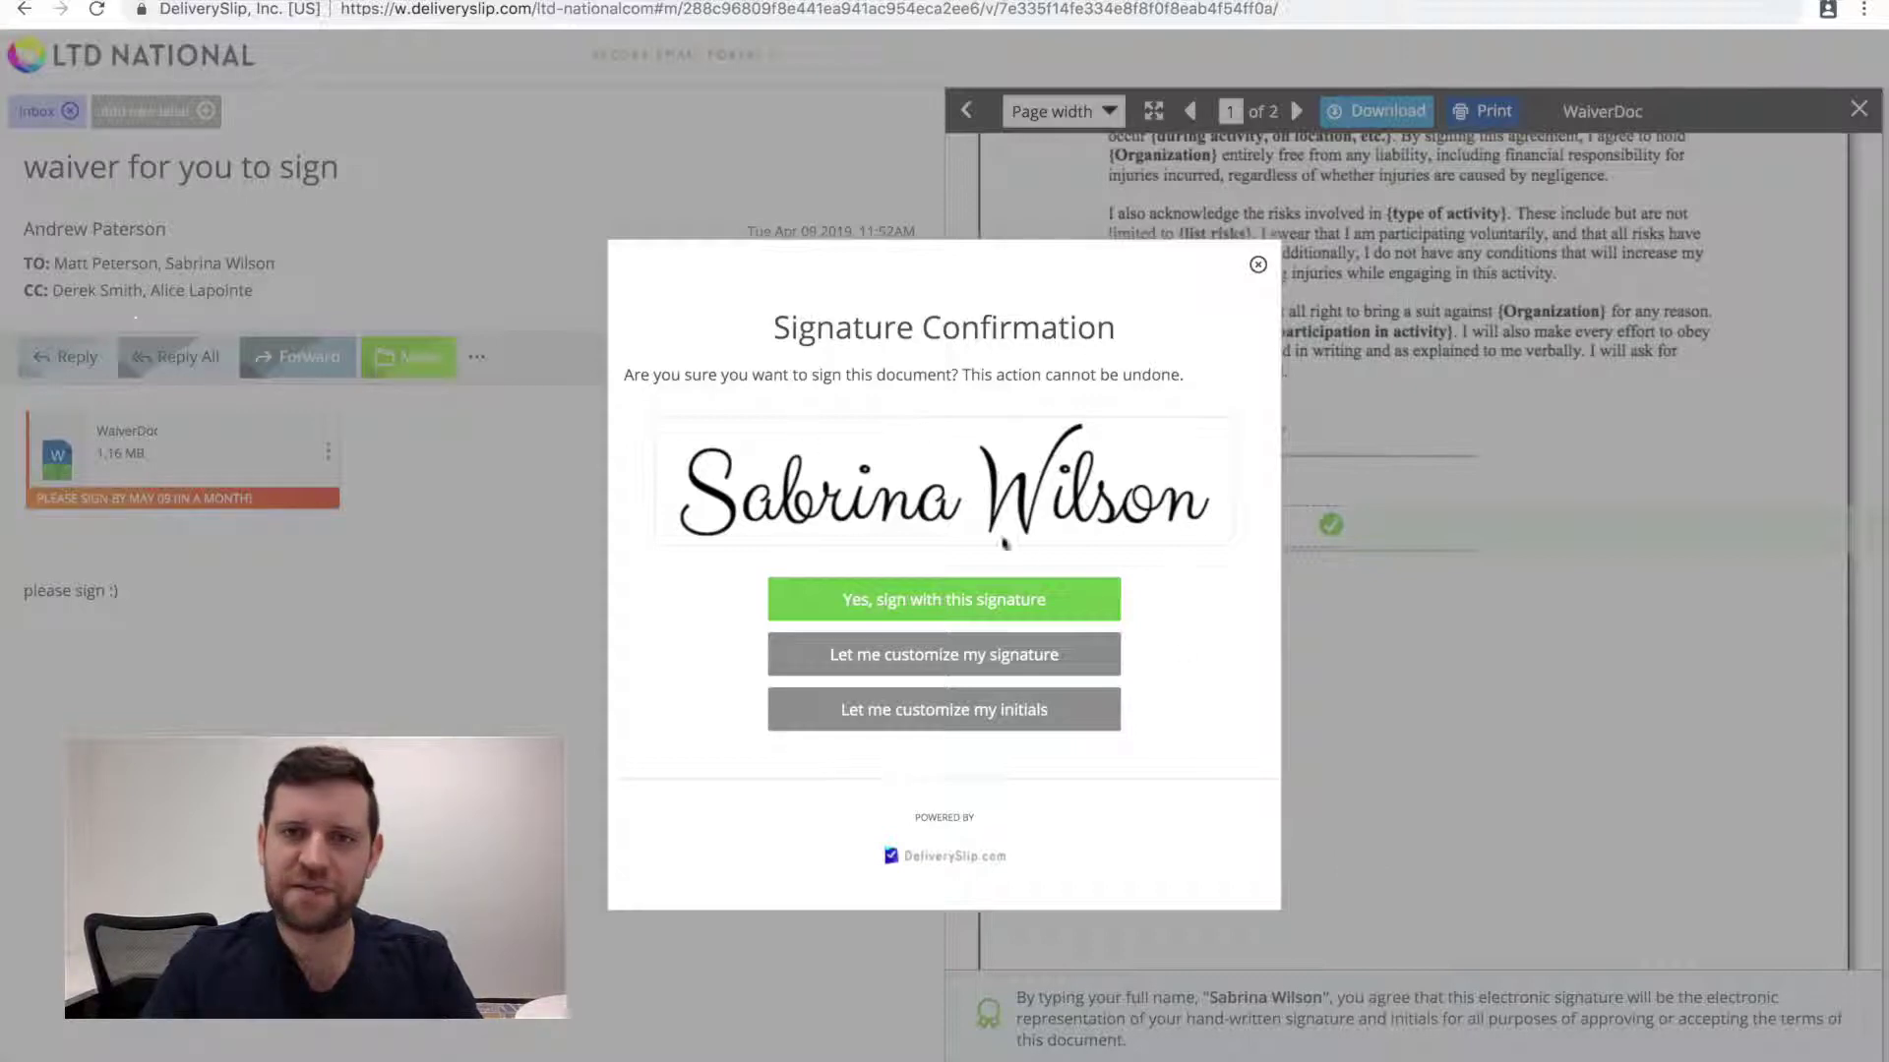
{"action": "left_click", "coordinate": [947, 599]}
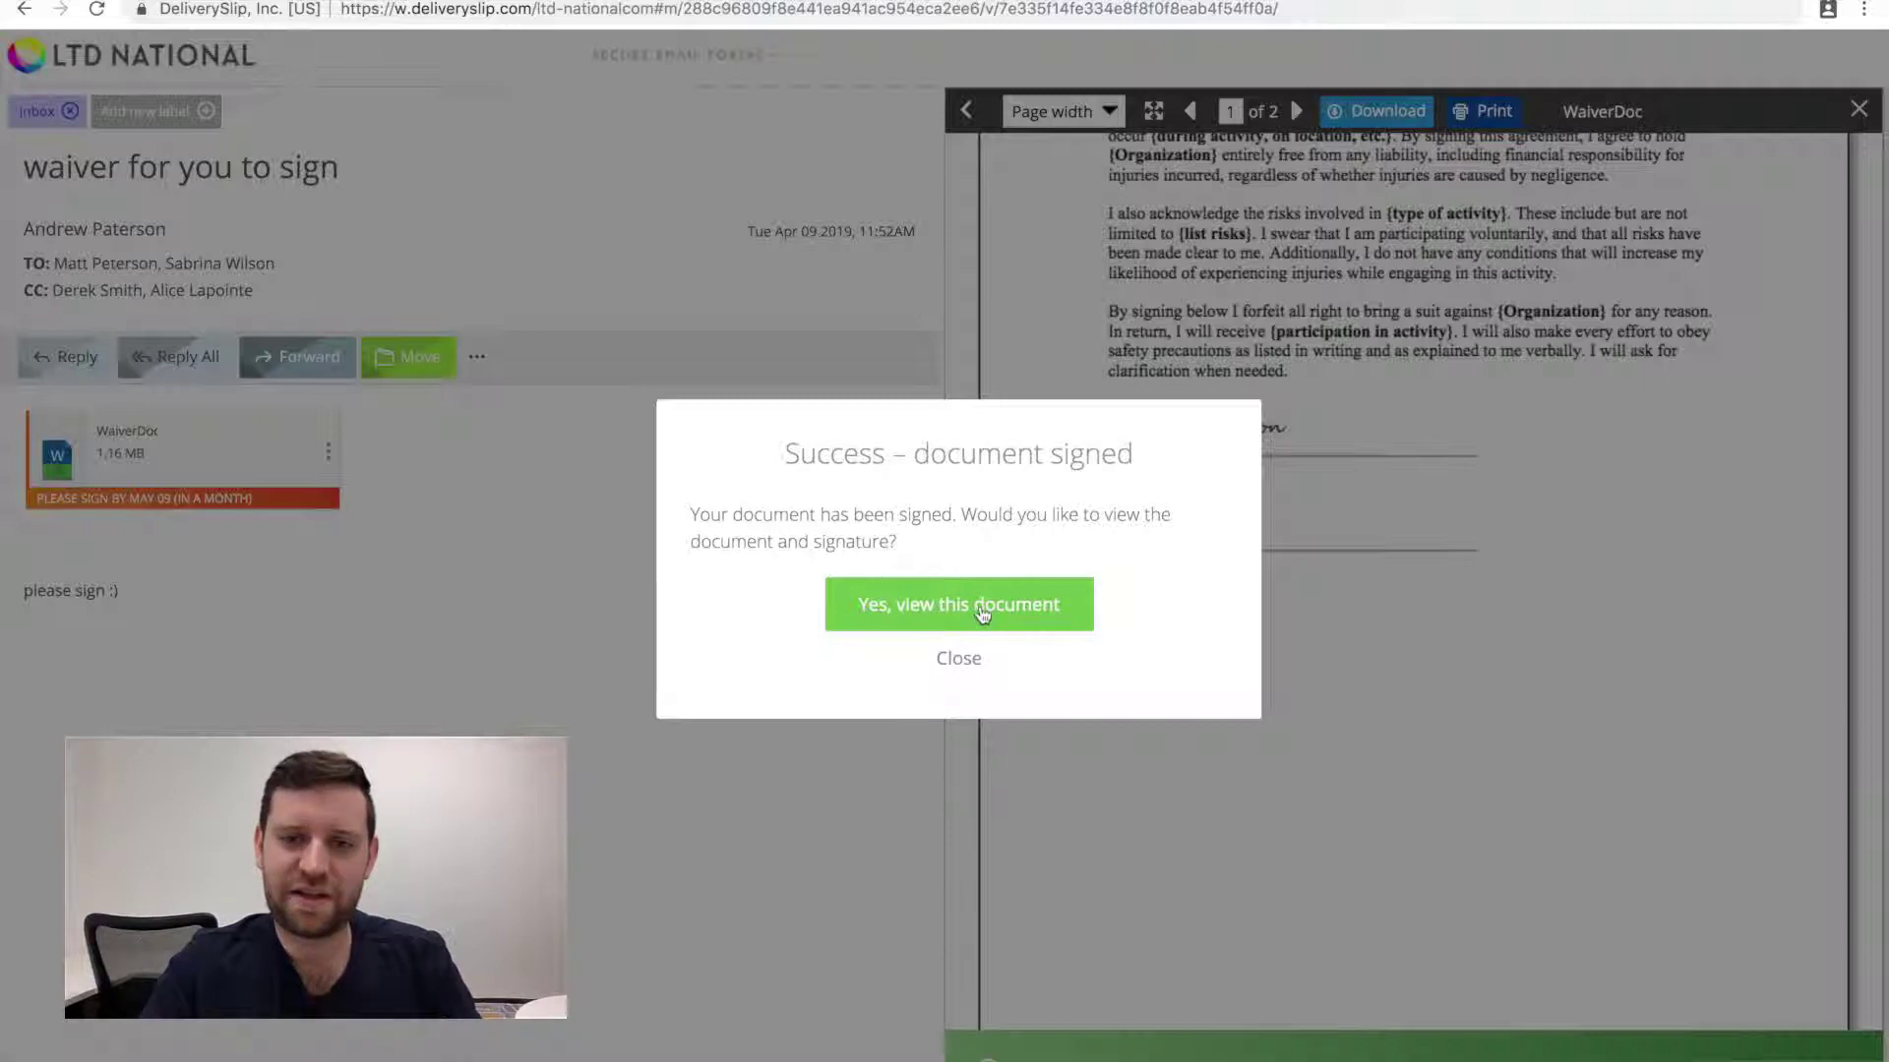
Open the signed WaiverDoc to review its pages and appended e-signature certificate.
{"action": "left_click", "coordinate": [981, 608]}
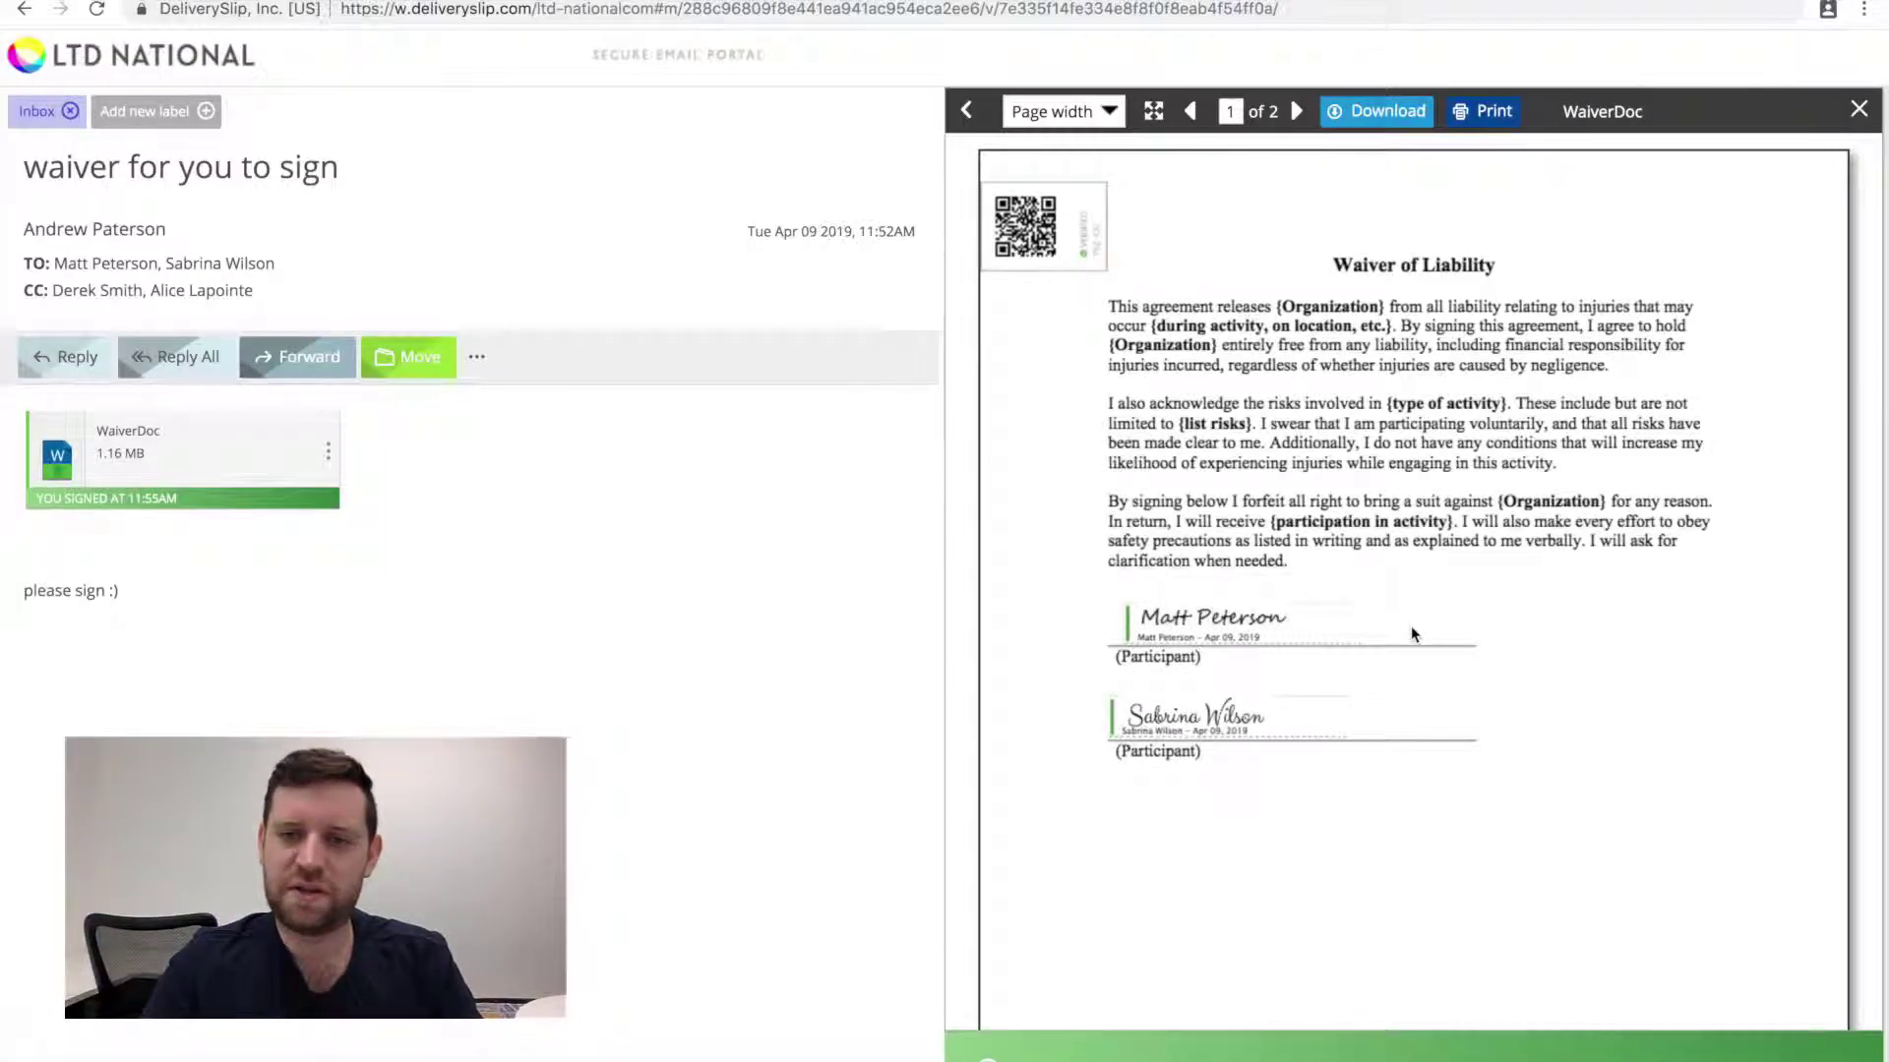
{"action": "scroll", "coordinate": [1412, 633], "scroll_direction": "down", "scroll_amount": 2}
{"action": "scroll", "coordinate": [1413, 633], "scroll_direction": "down", "scroll_amount": 3}
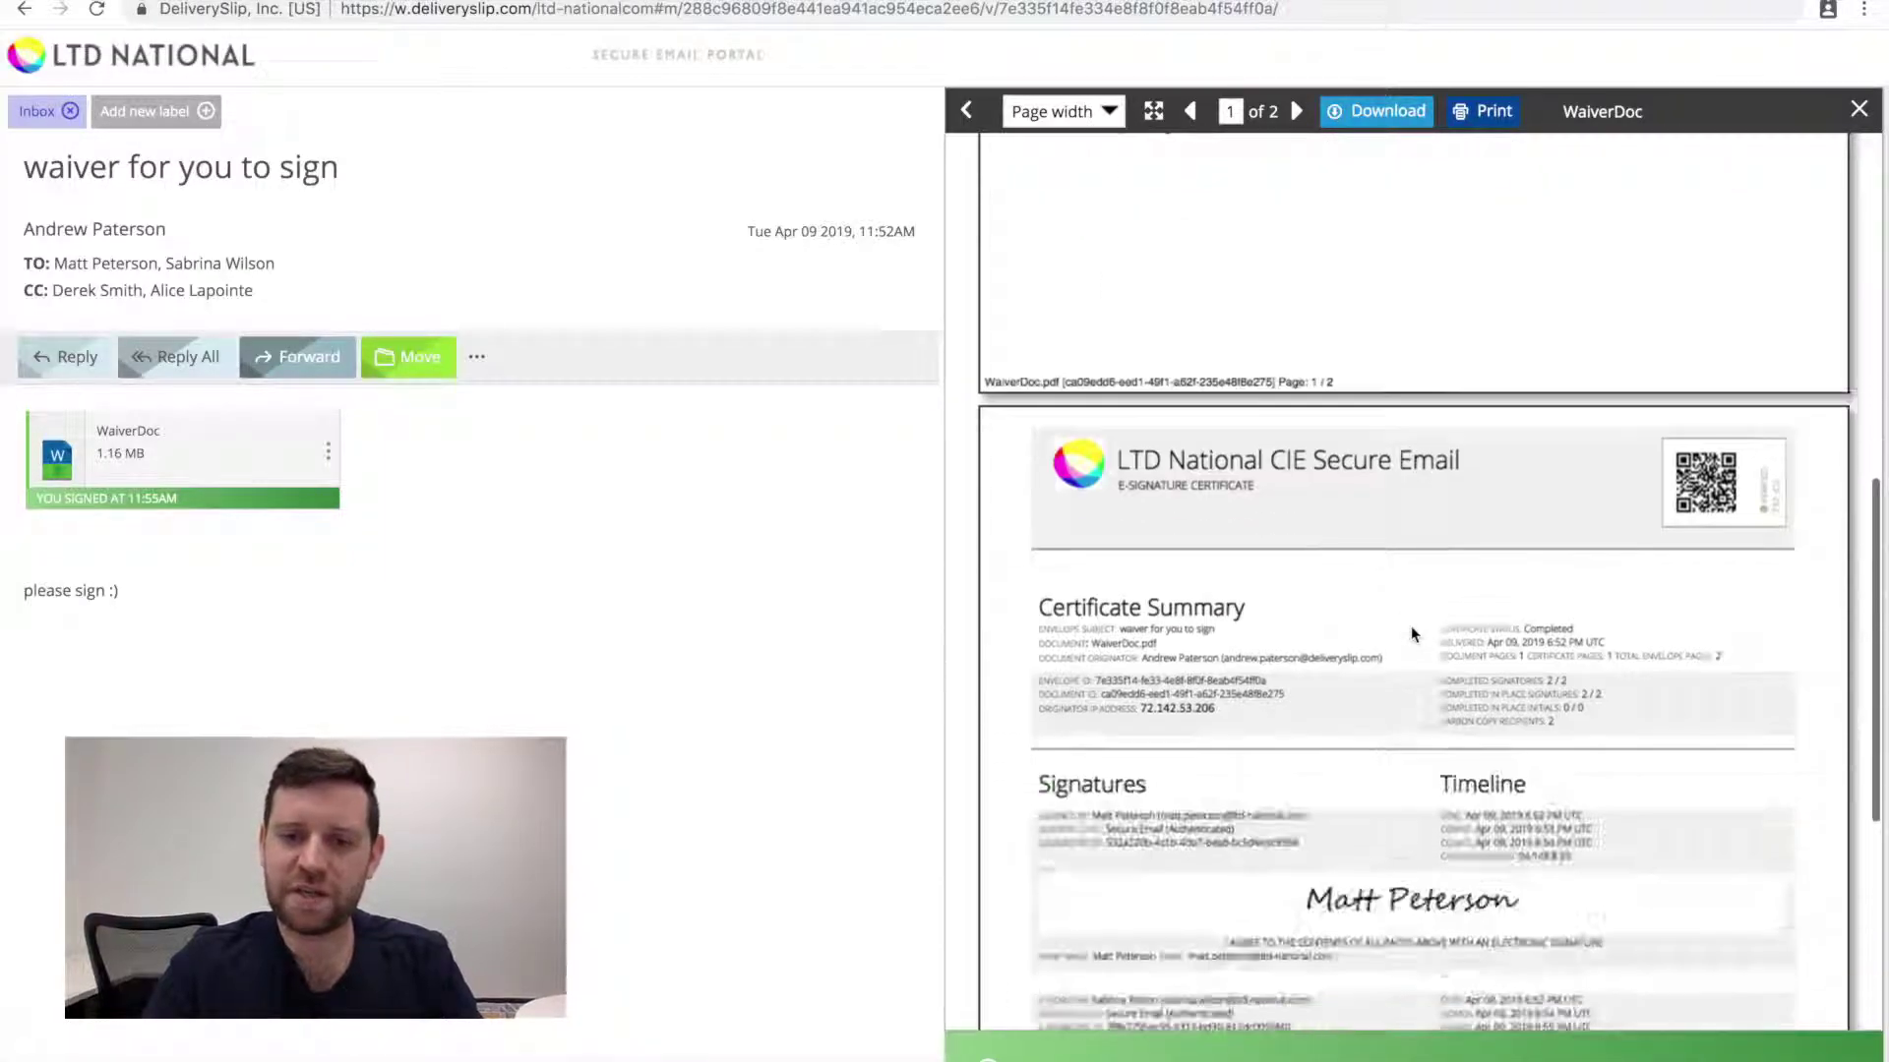
{"action": "scroll", "coordinate": [1410, 634], "scroll_direction": "down", "scroll_amount": 2}
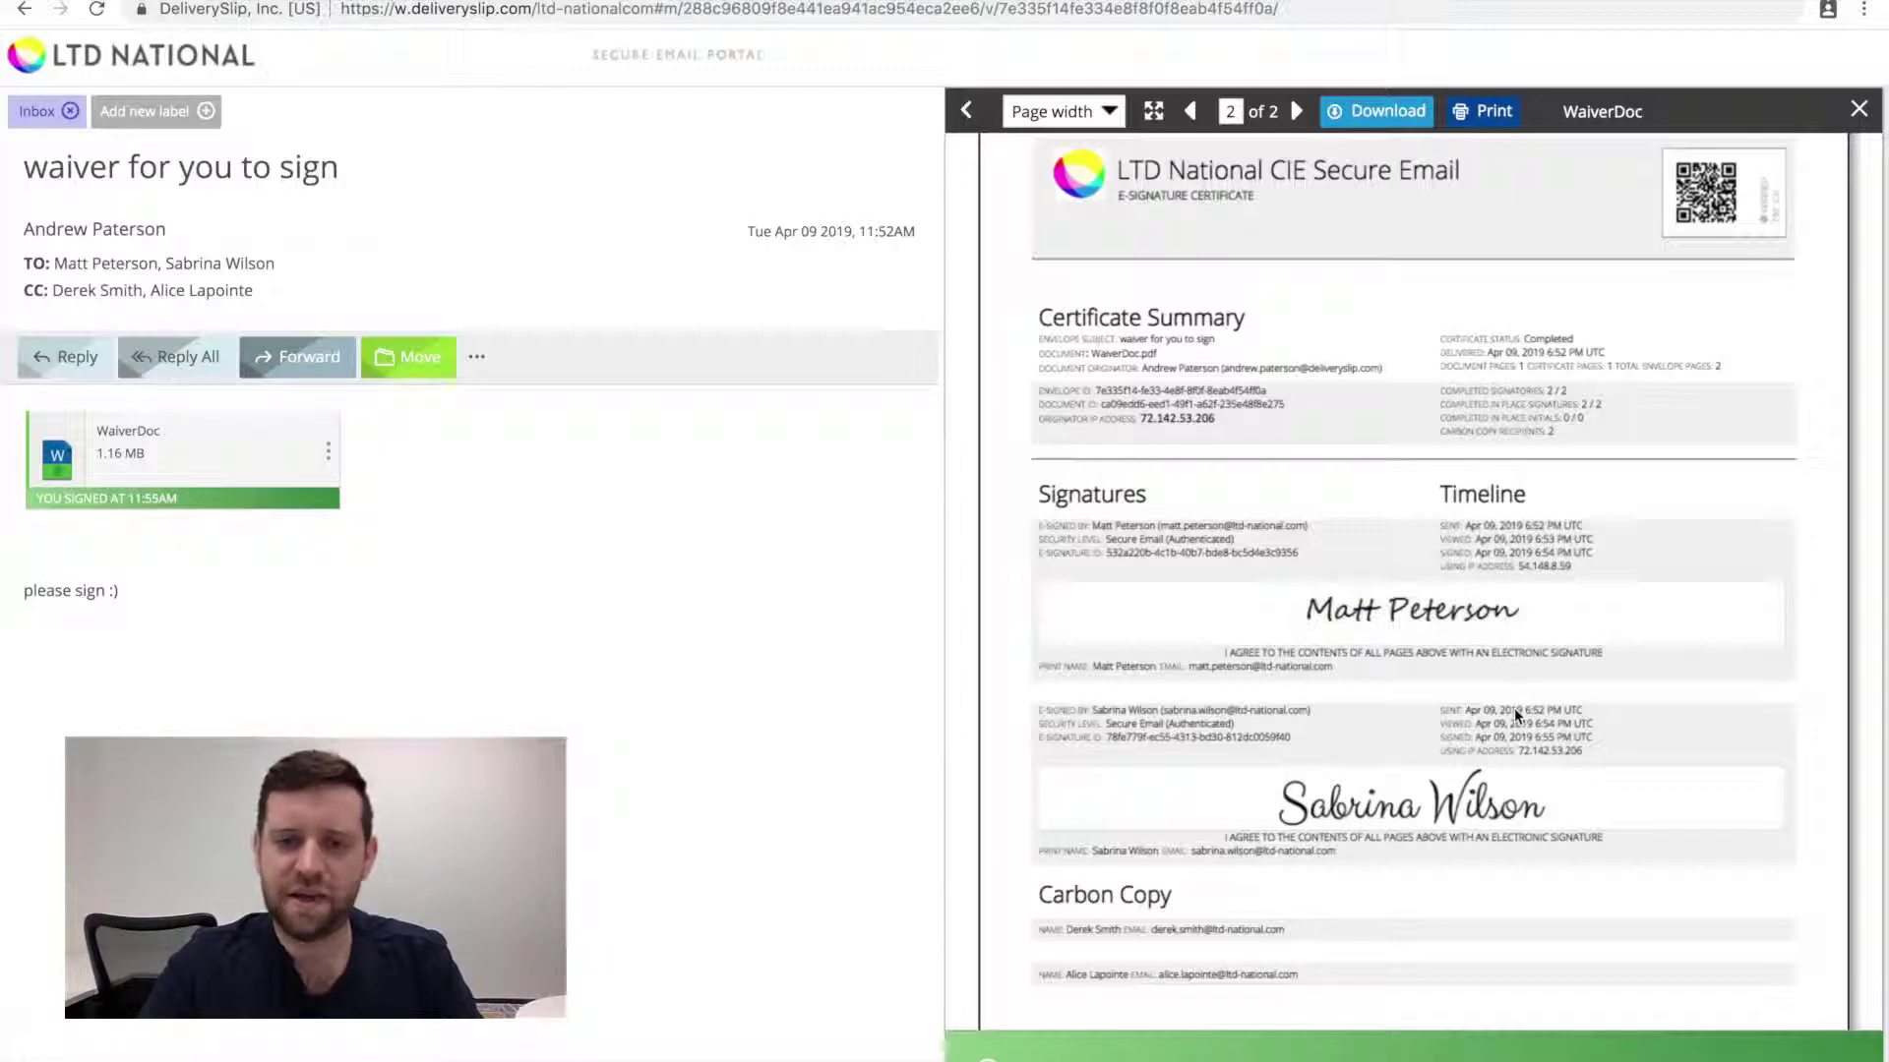
{"action": "scroll", "coordinate": [1395, 892], "scroll_direction": "down", "scroll_amount": 2}
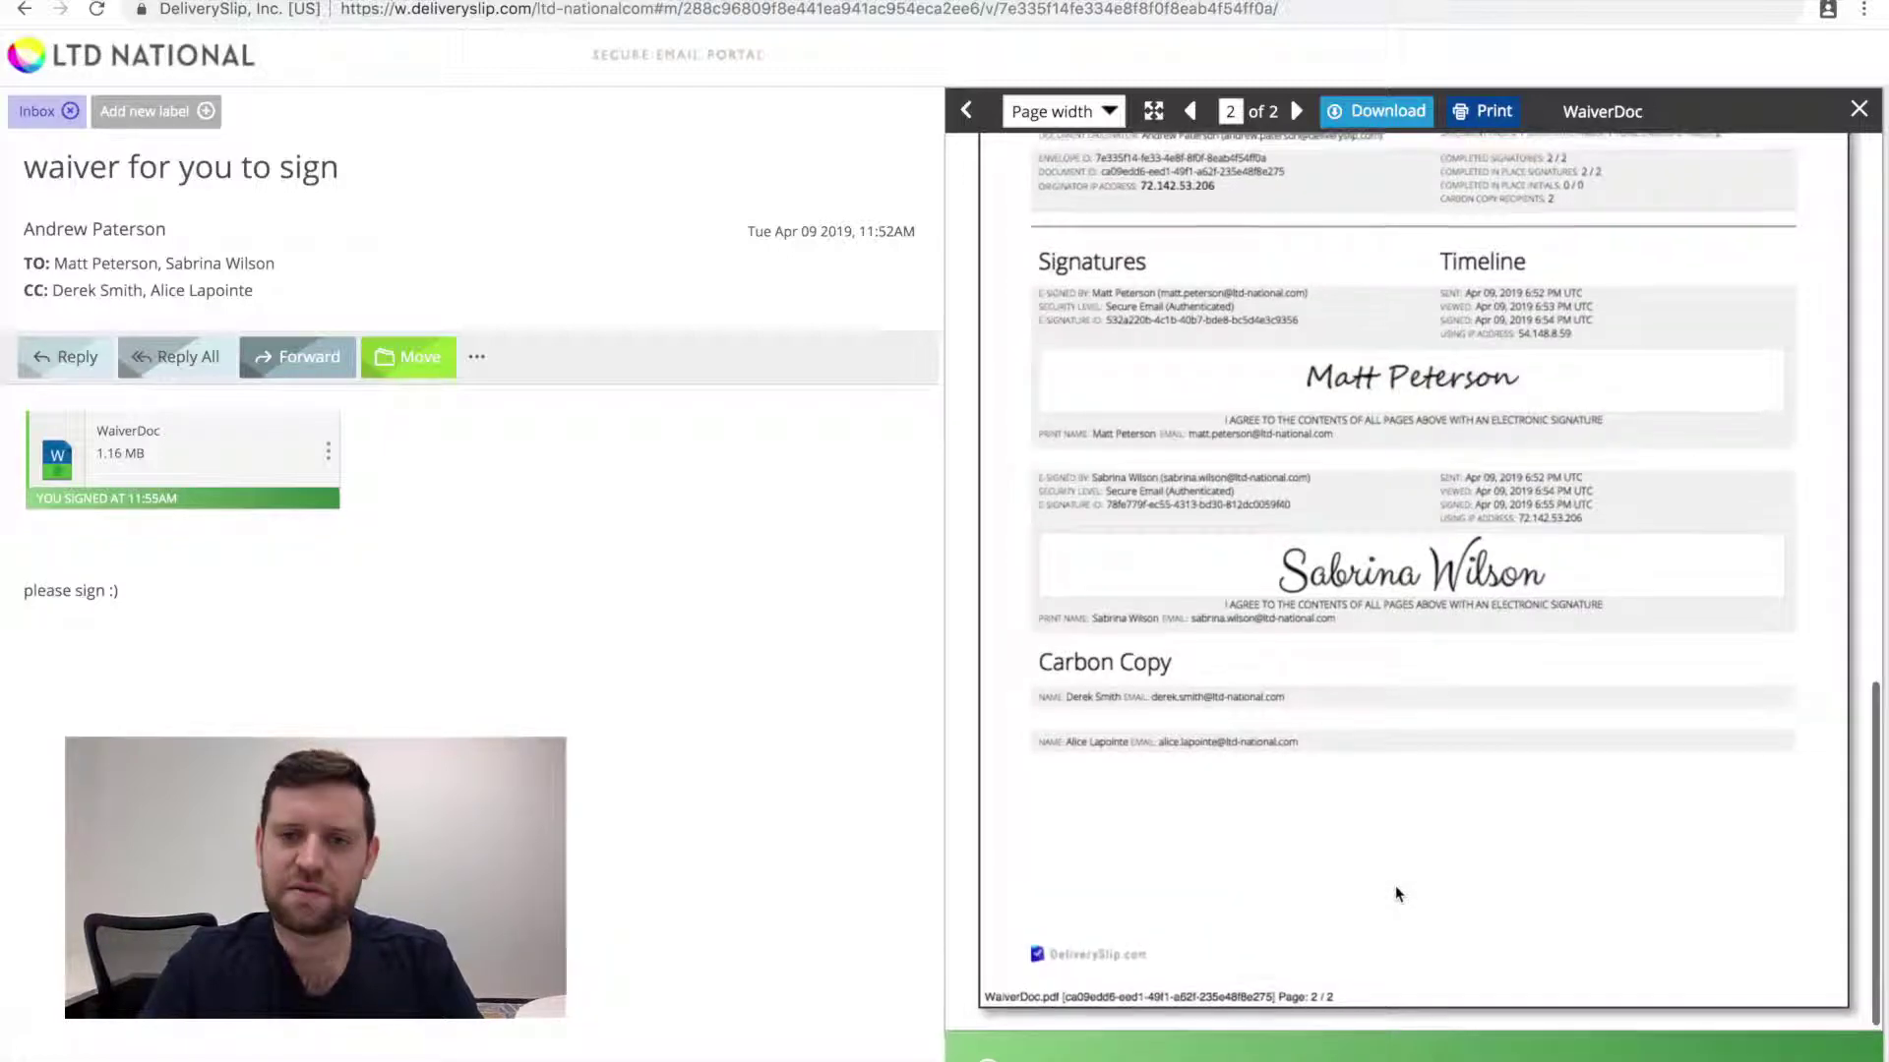